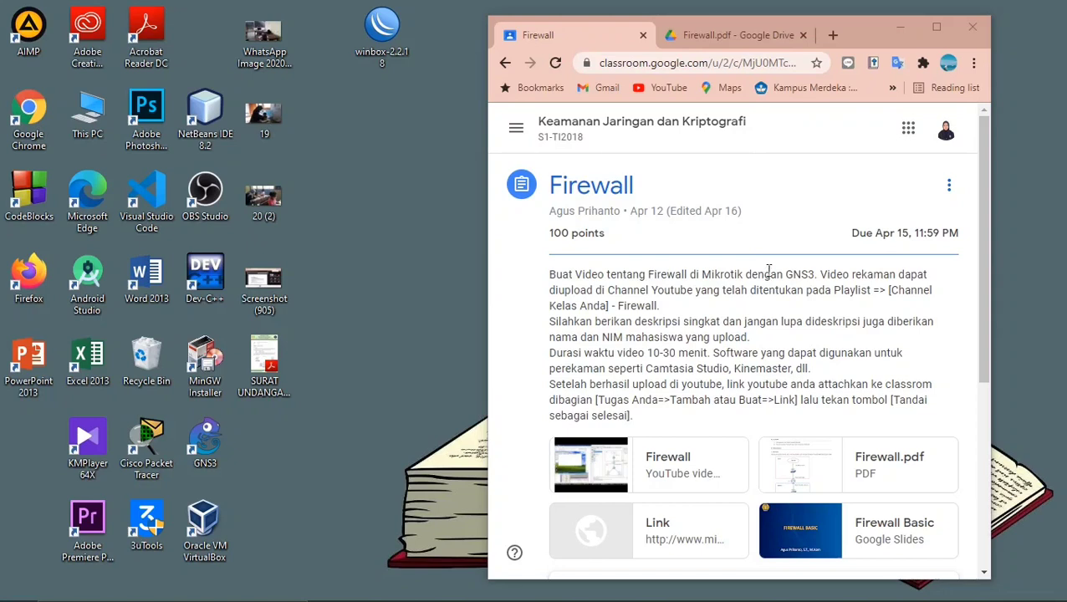
Step: Read the scenario, network topology and first experiment step in Firewall.pdf
left_click(744, 38)
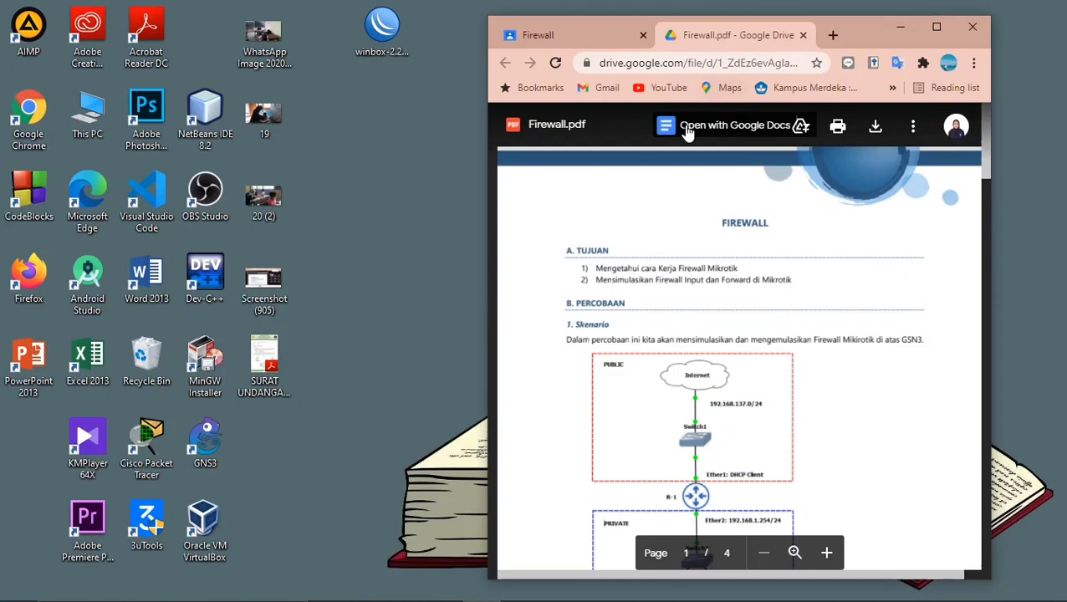
scroll(715, 319, "down", 2)
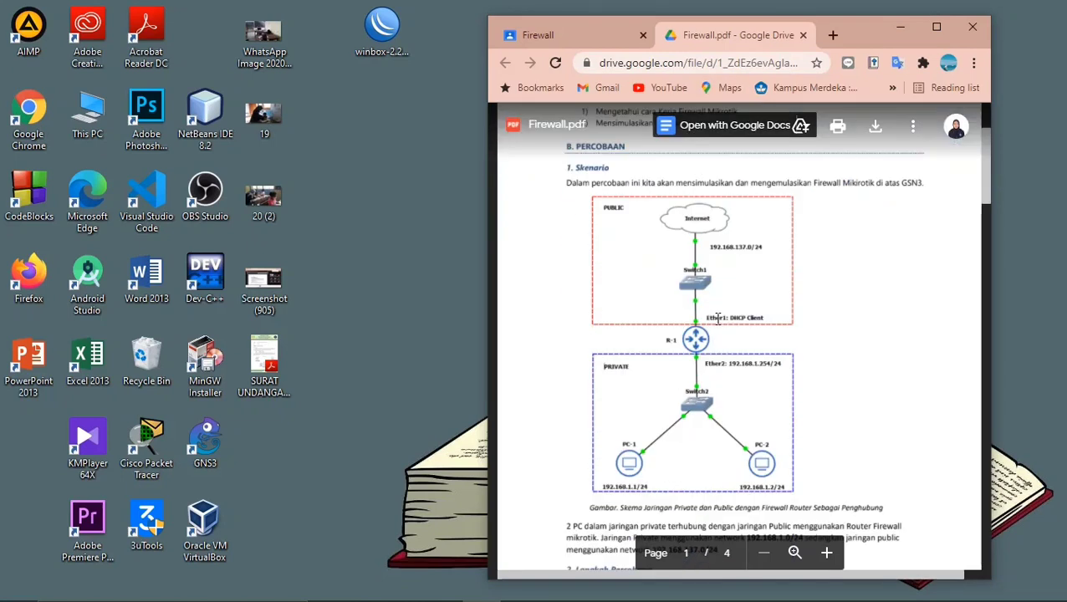
scroll(735, 276, "up", 2)
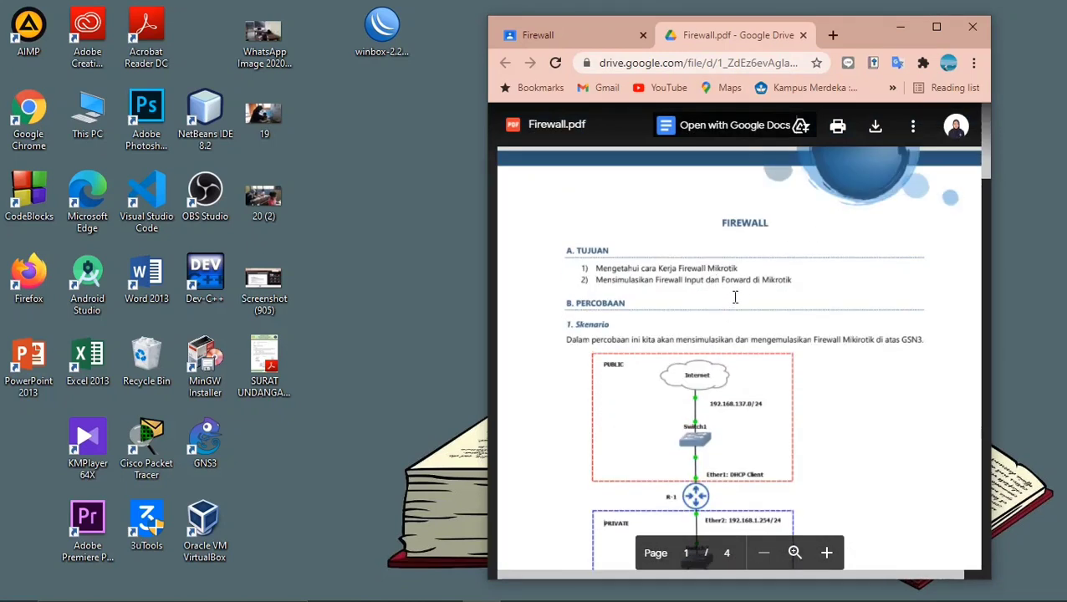
scroll(711, 335, "down", 2)
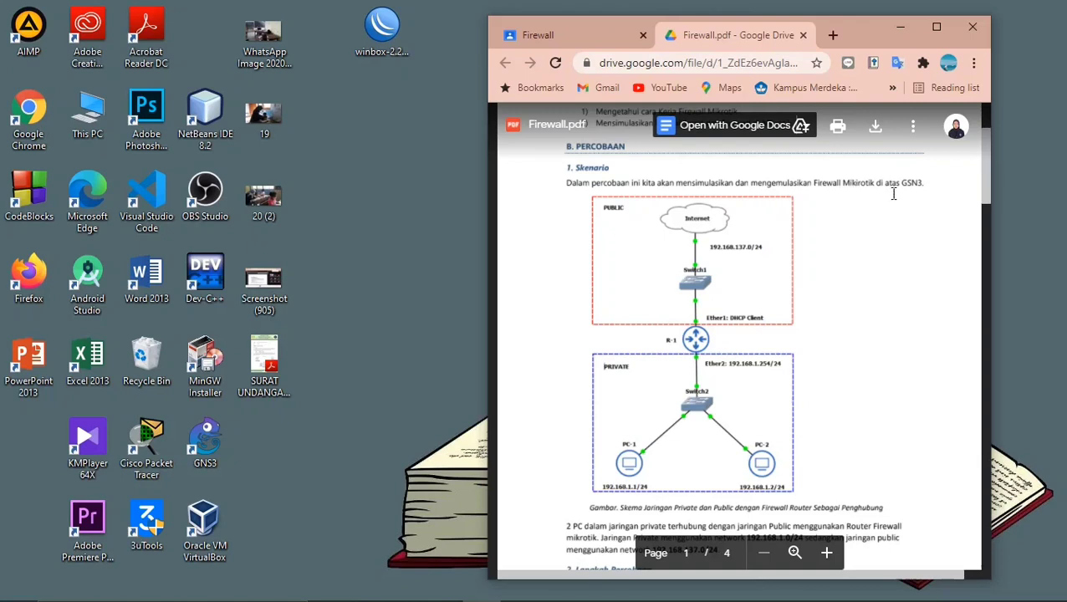
scroll(882, 218, "down", 2)
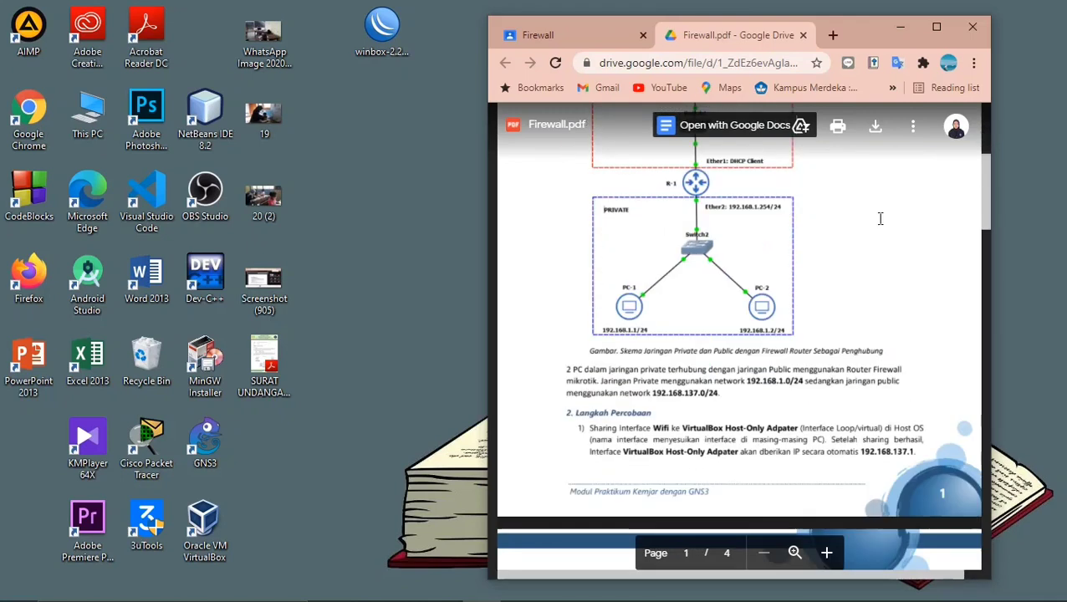
scroll(850, 238, "up", 1)
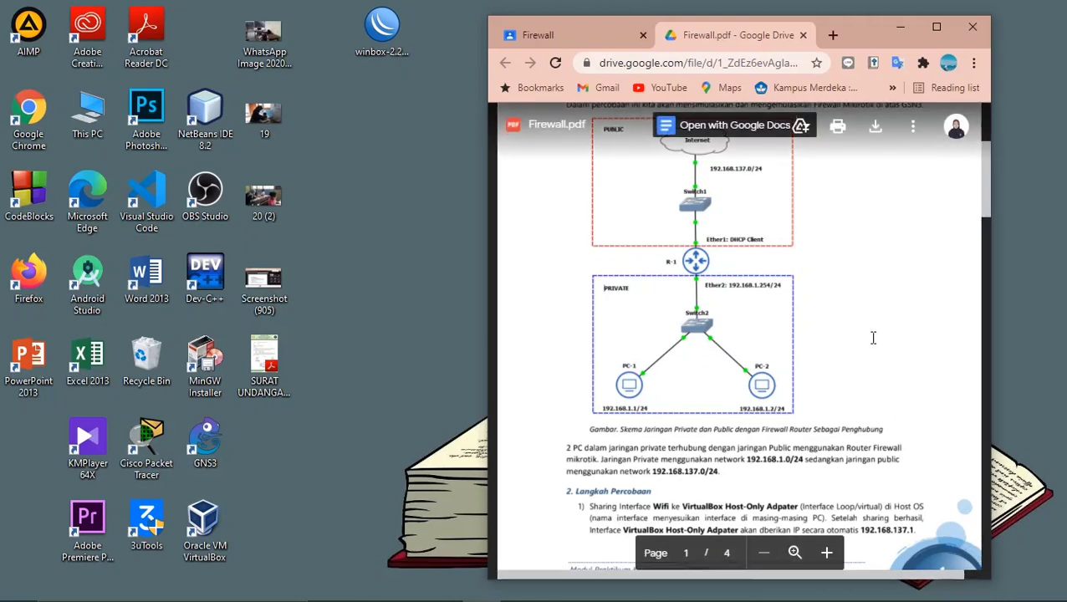
scroll(872, 336, "up", 2)
scroll(872, 336, "down", 1)
scroll(872, 337, "down", 1)
scroll(637, 392, "down", 2)
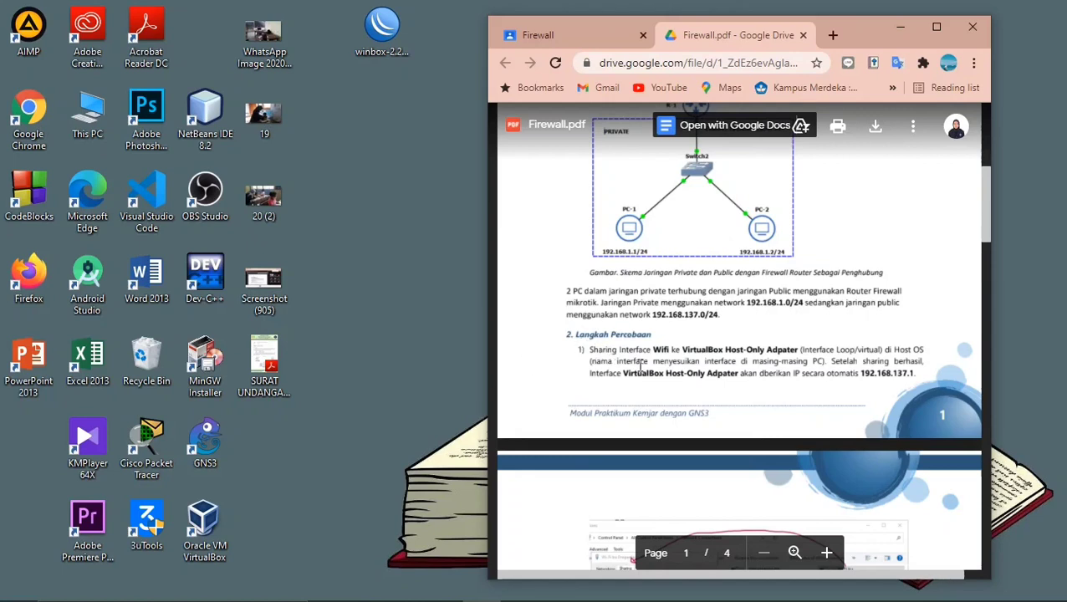
scroll(641, 368, "down", 1)
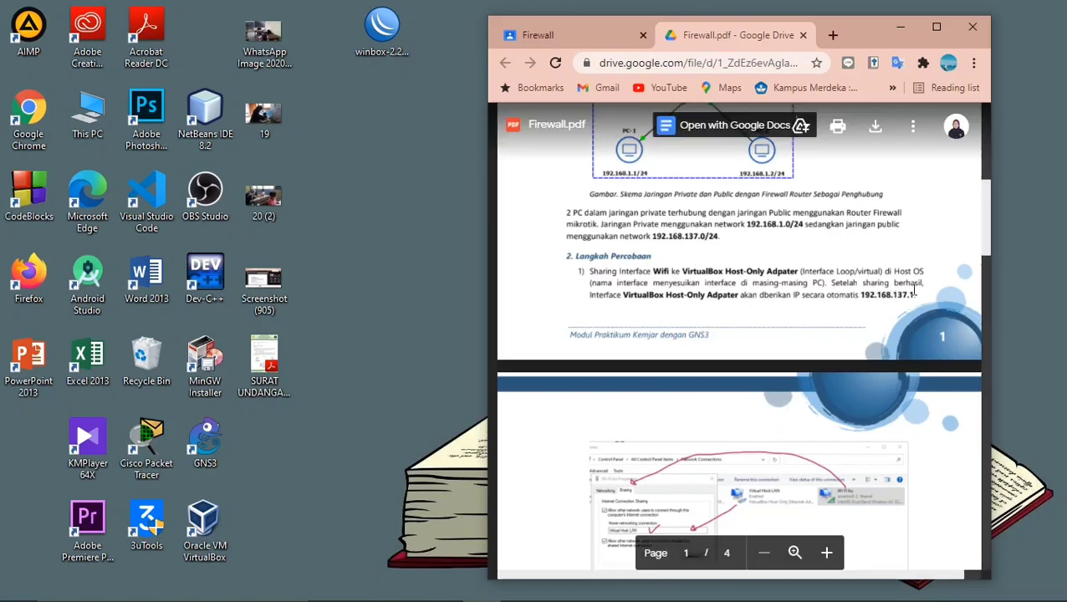
Step: Open the computer's network adapter list through the Wi-Fi page of the Windows network settings
mouse_move(903, 566)
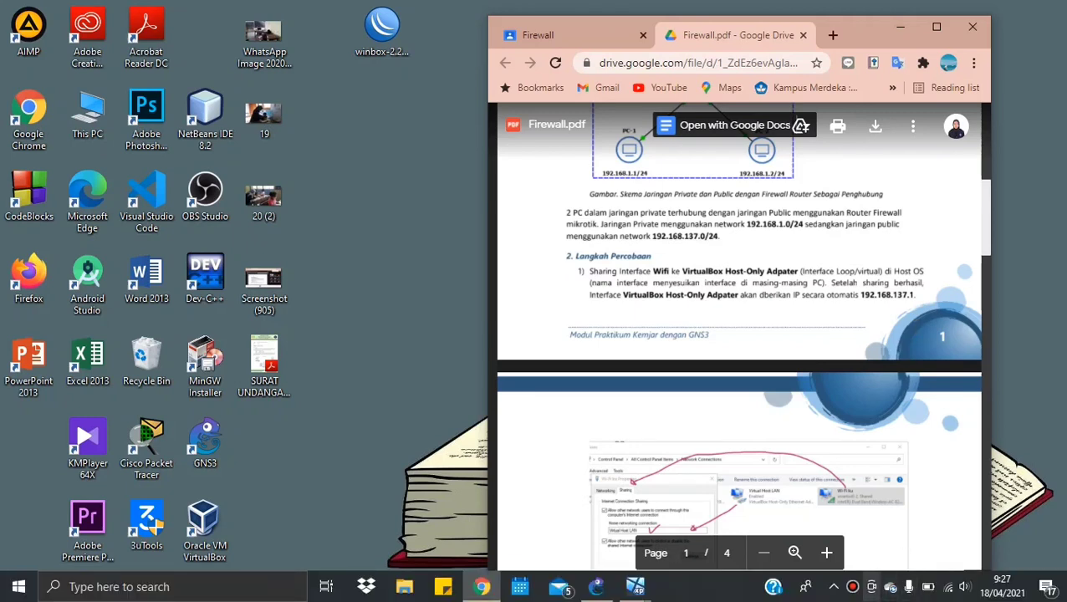
right_click(948, 587)
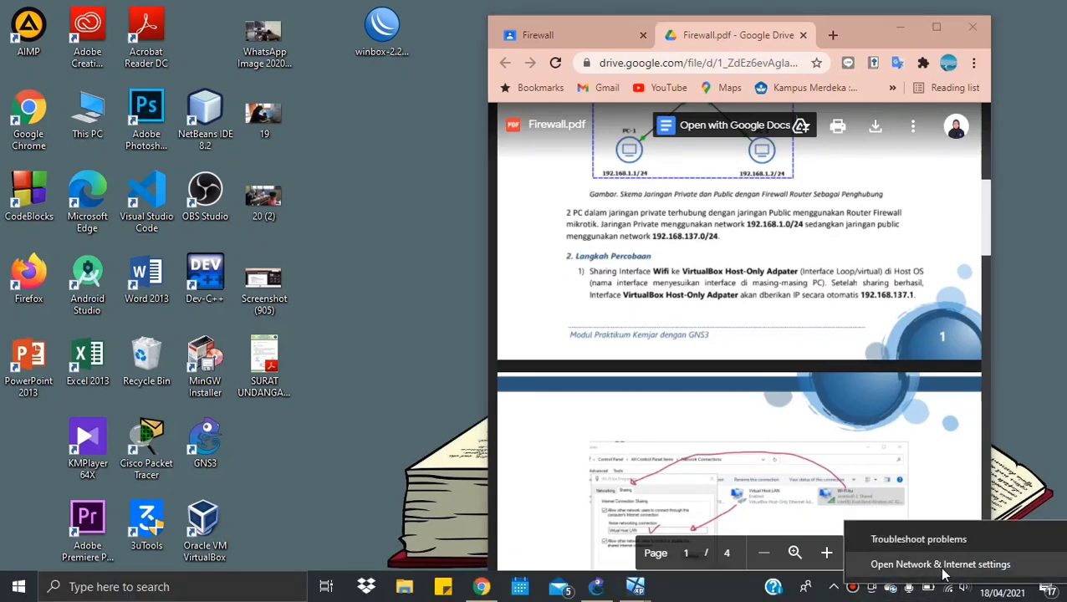
left_click(942, 564)
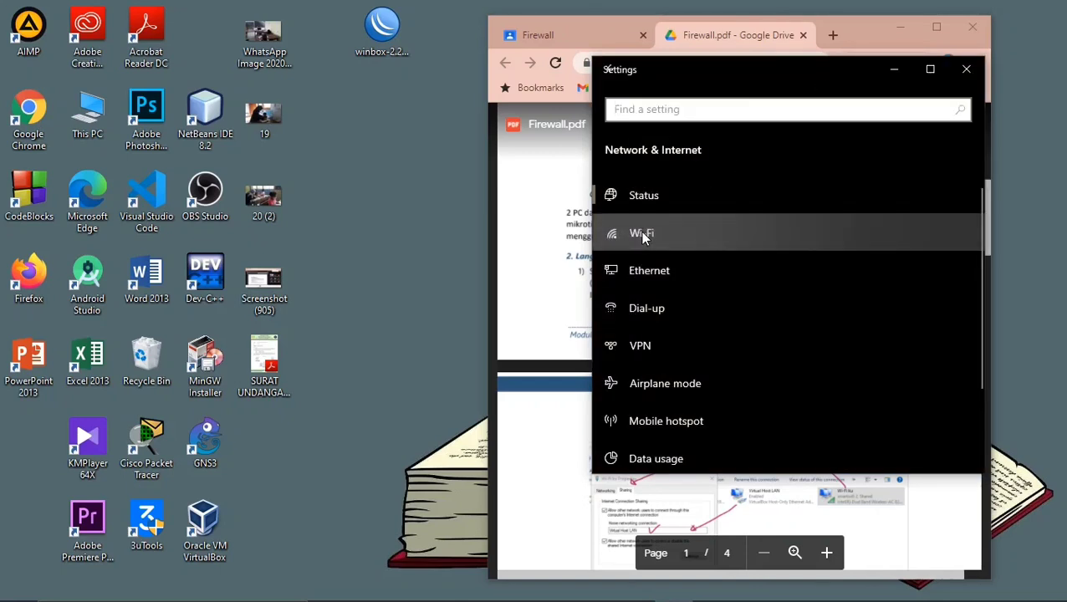
left_click(642, 237)
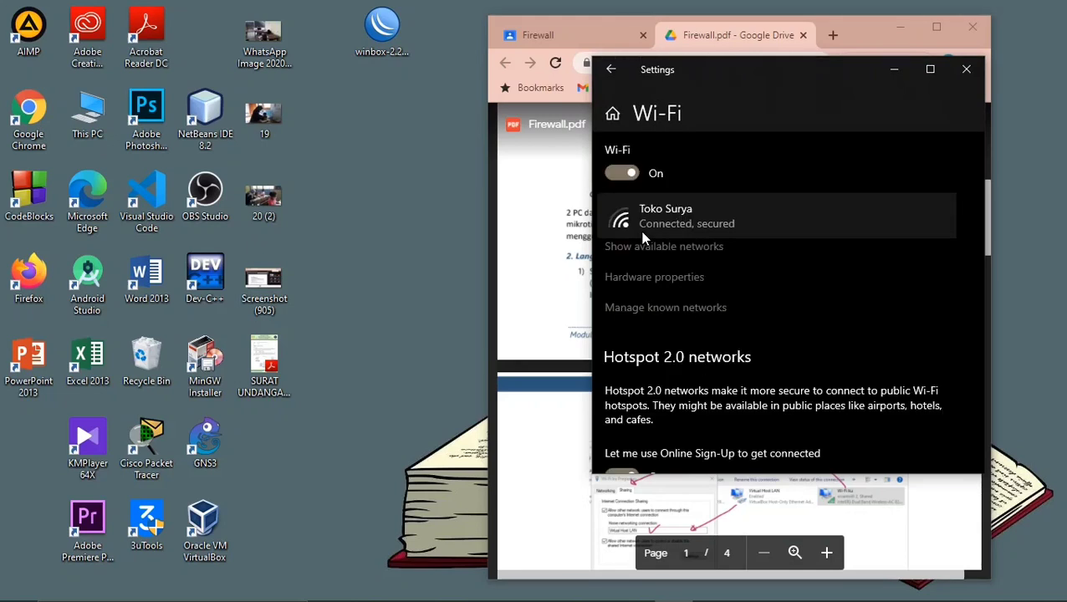
scroll(637, 221, "down", 5)
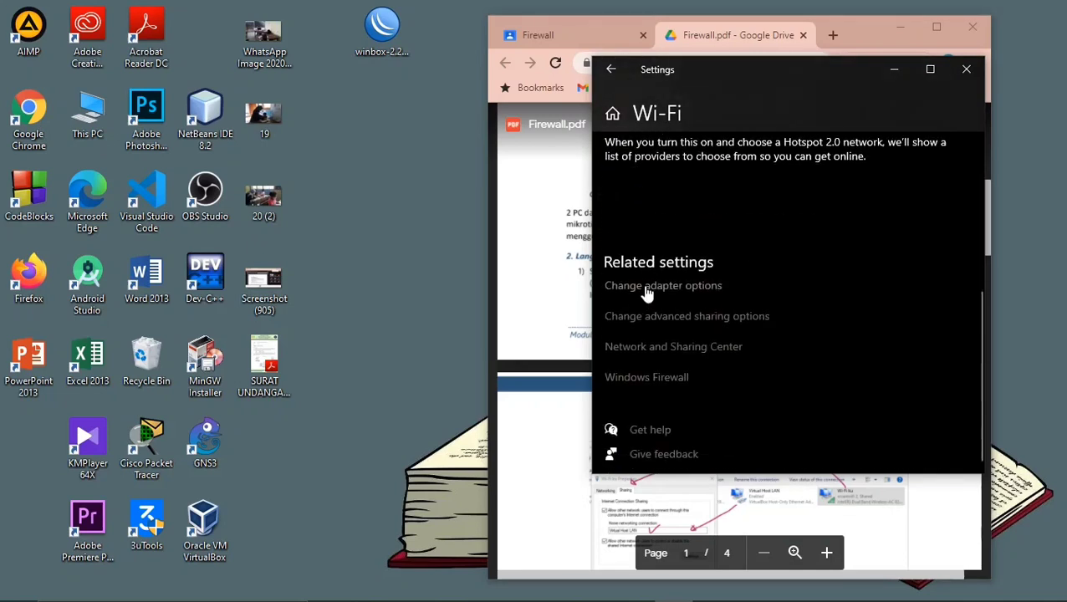
left_click(642, 286)
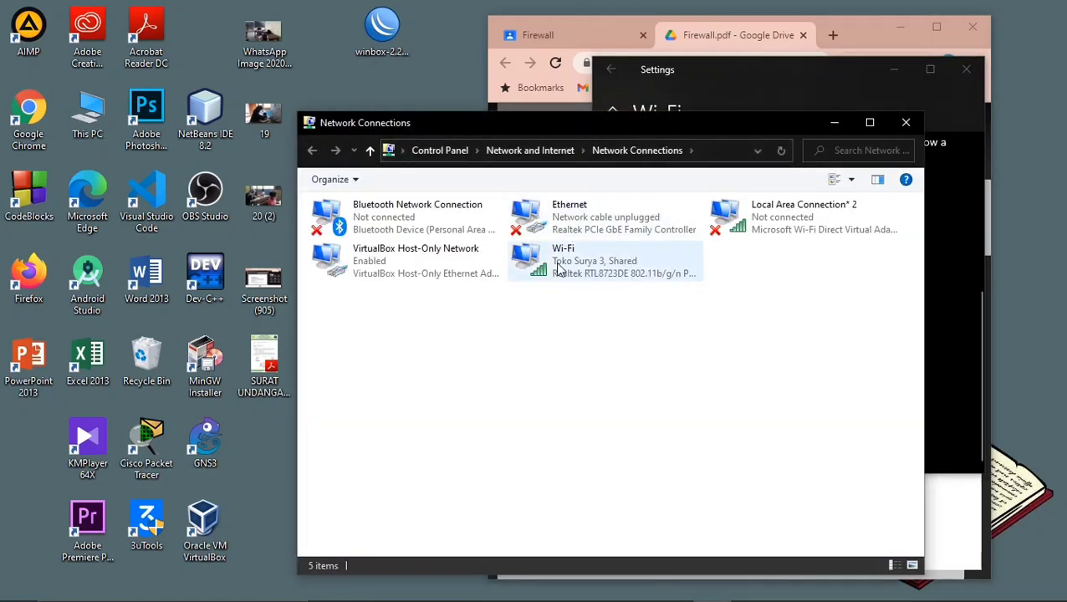
Step: Check the Wi-Fi adapter's Internet Connection Sharing options and its selected home networking connection
left_click(559, 268)
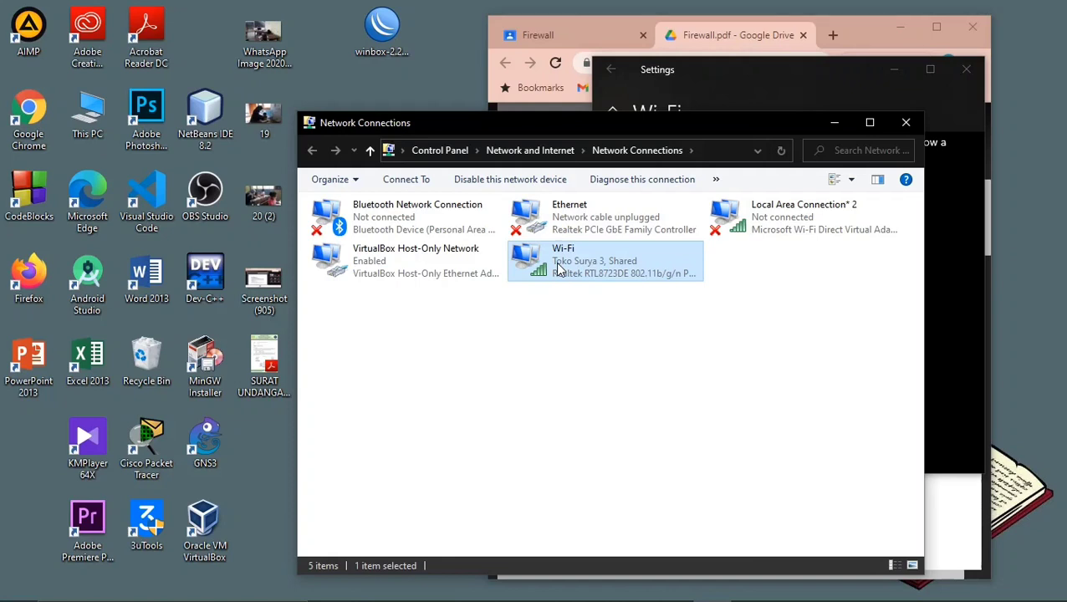
right_click(559, 268)
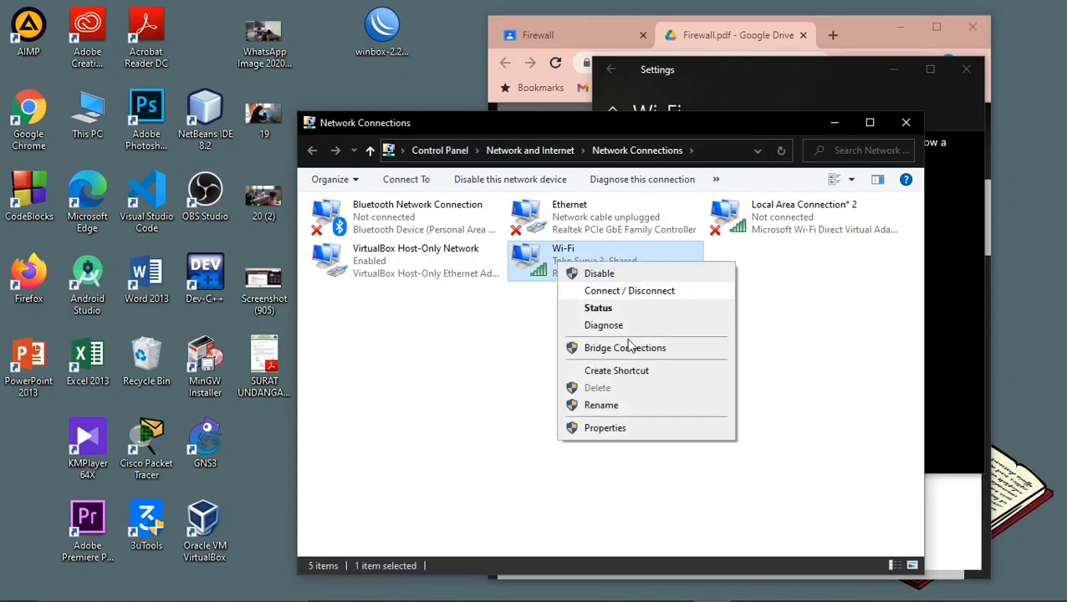
left_click(611, 428)
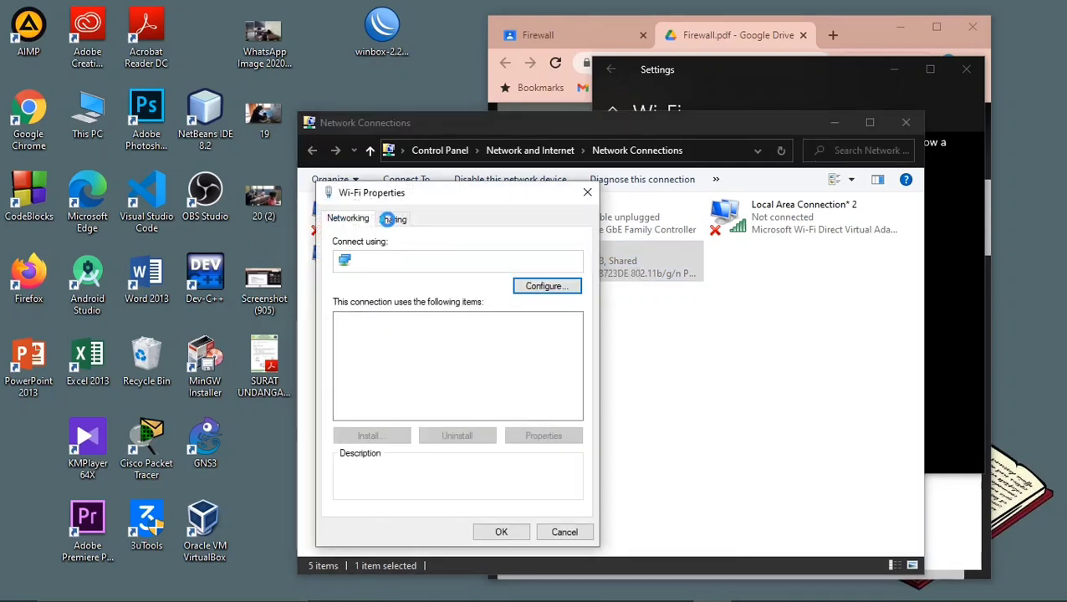
left_click(391, 219)
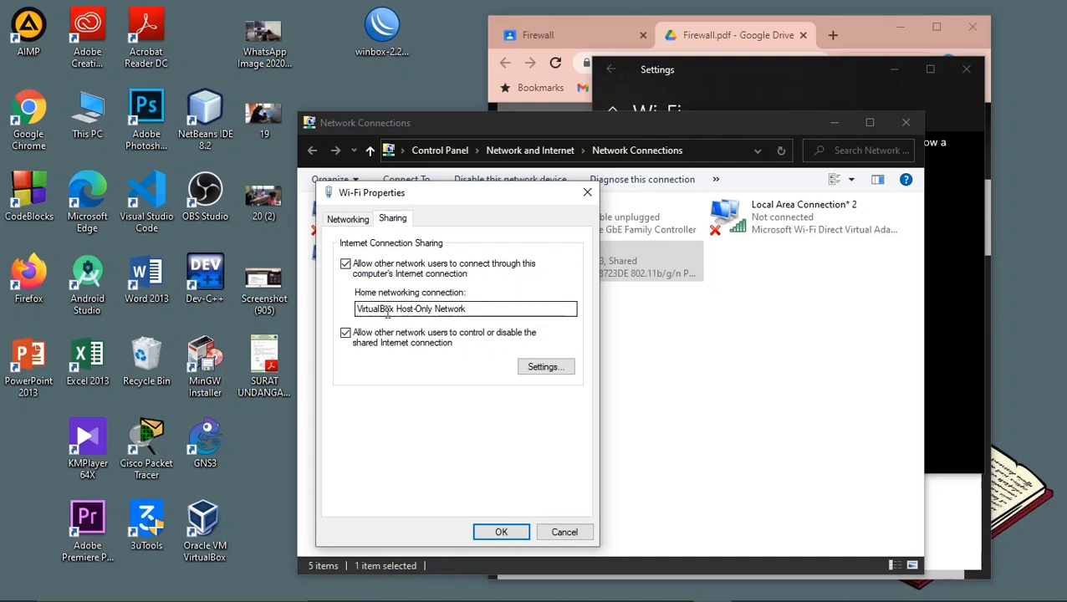
left_click(501, 533)
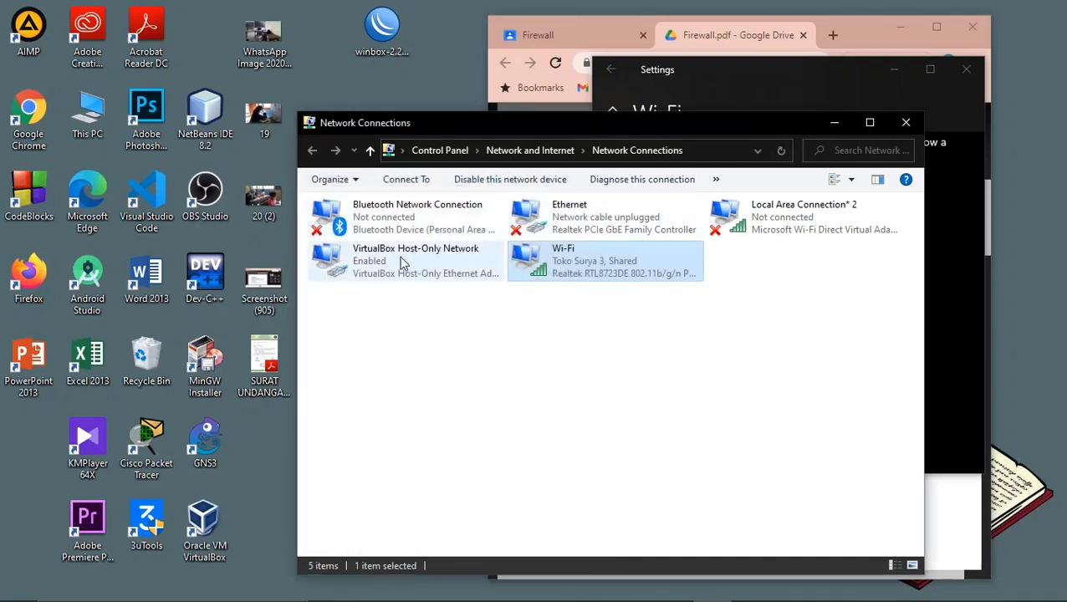
Step: Check the VirtualBox Host-Only Network adapter's IPv4 address settings and close the network settings windows
left_click(400, 261)
right_click(356, 256)
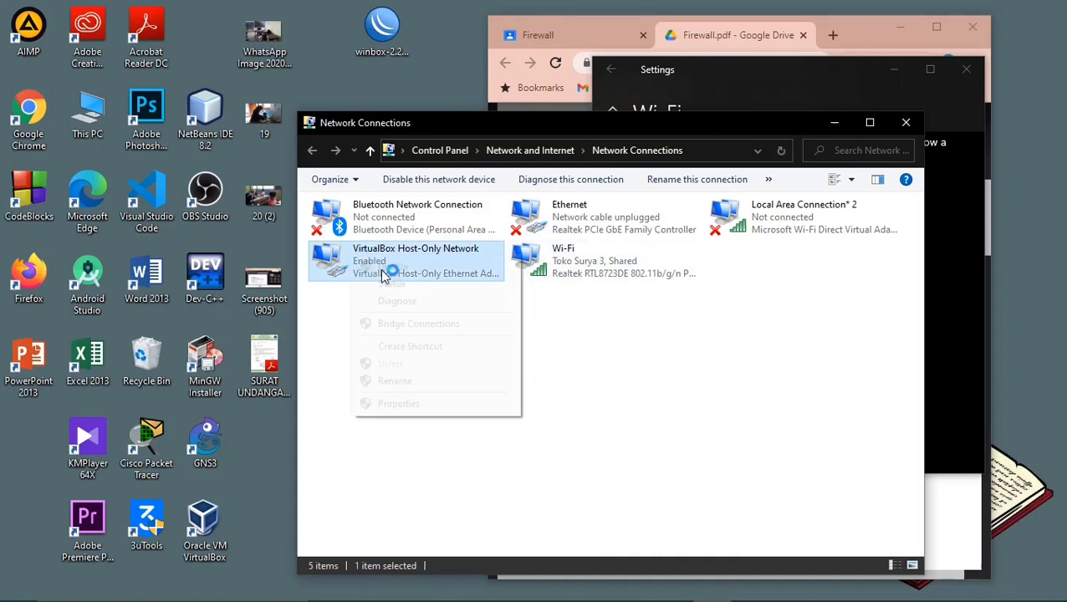
left_click(452, 403)
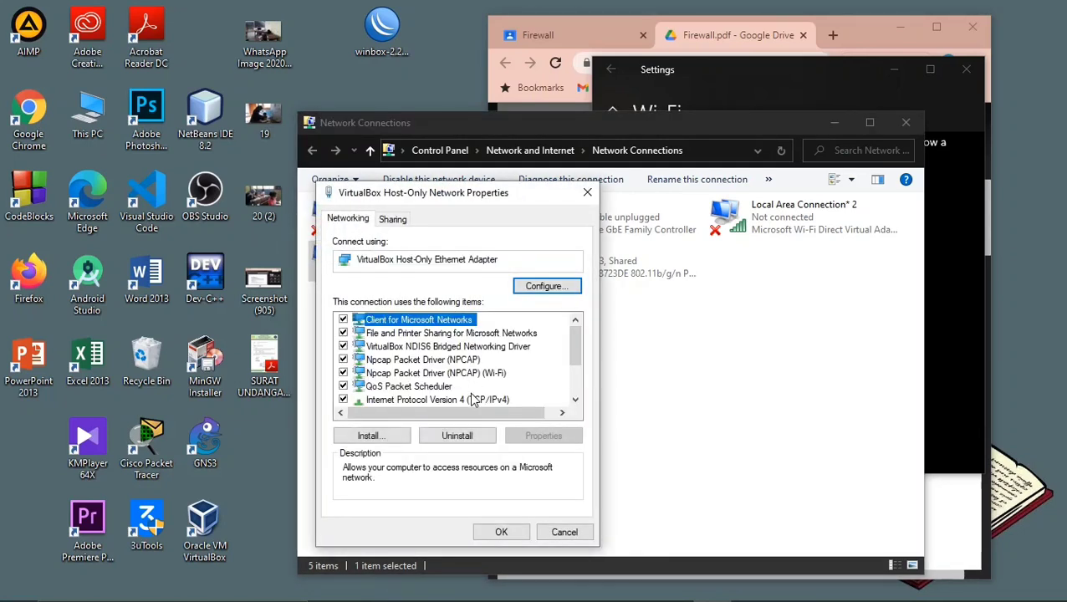
left_click(472, 401)
left_click(544, 436)
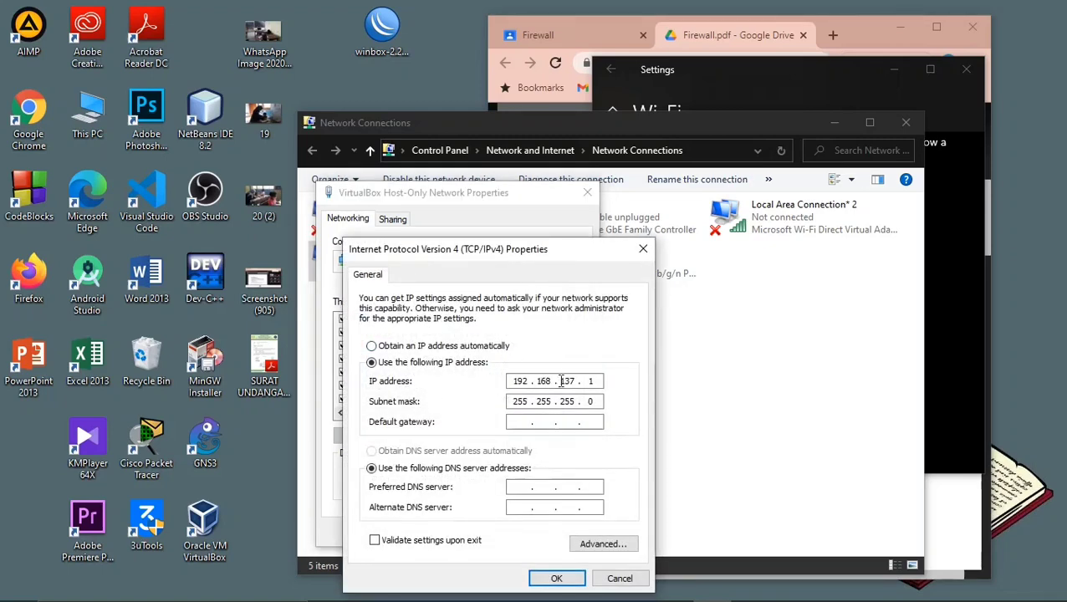
left_click(568, 578)
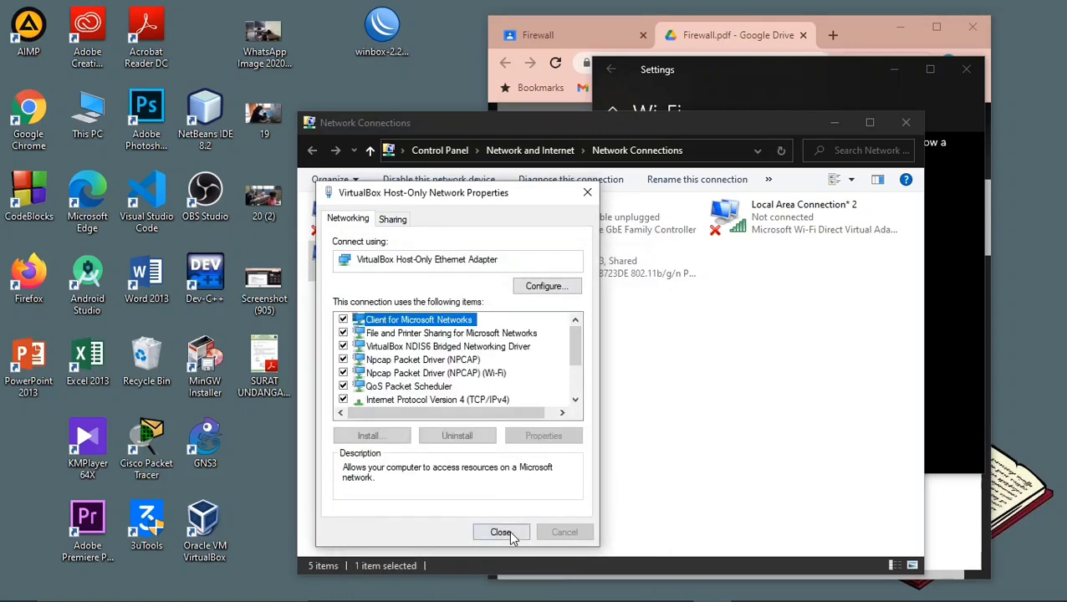
left_click(510, 535)
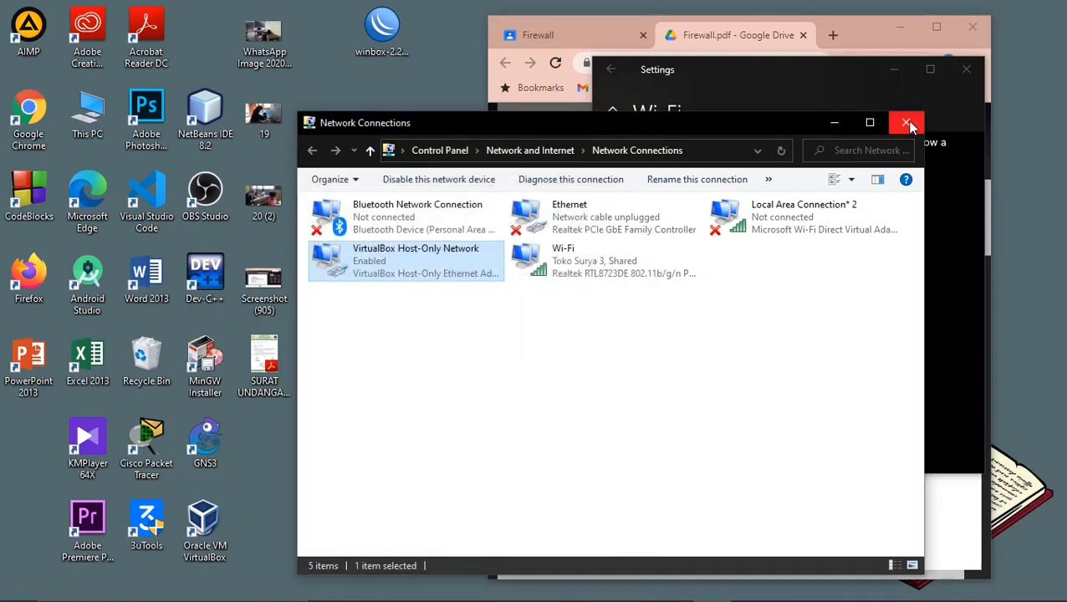
left_click(905, 122)
left_click(966, 68)
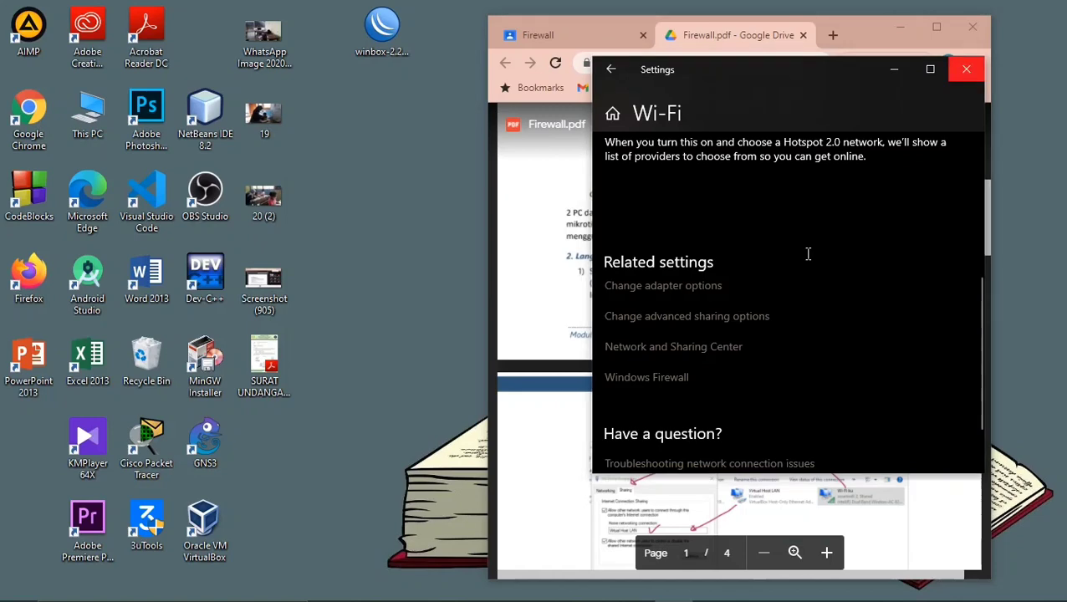
Step: Read the topology instructions in the PDF, switch to GNS3 and inspect Cloud1's Ethernet interfaces, including the special ones, without applying changes
scroll(681, 290, "down", 5)
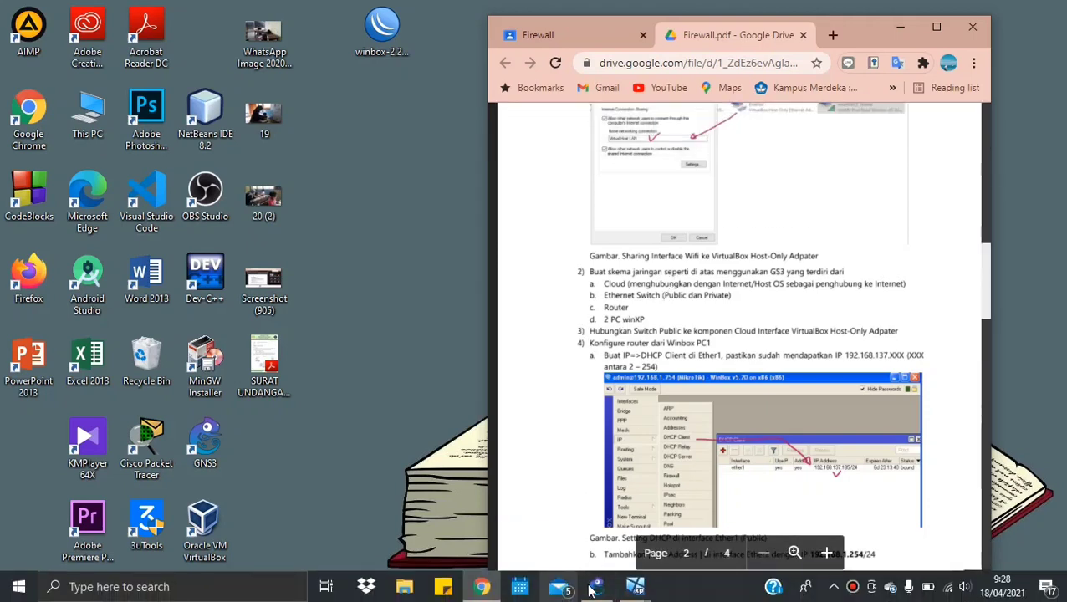
left_click(597, 590)
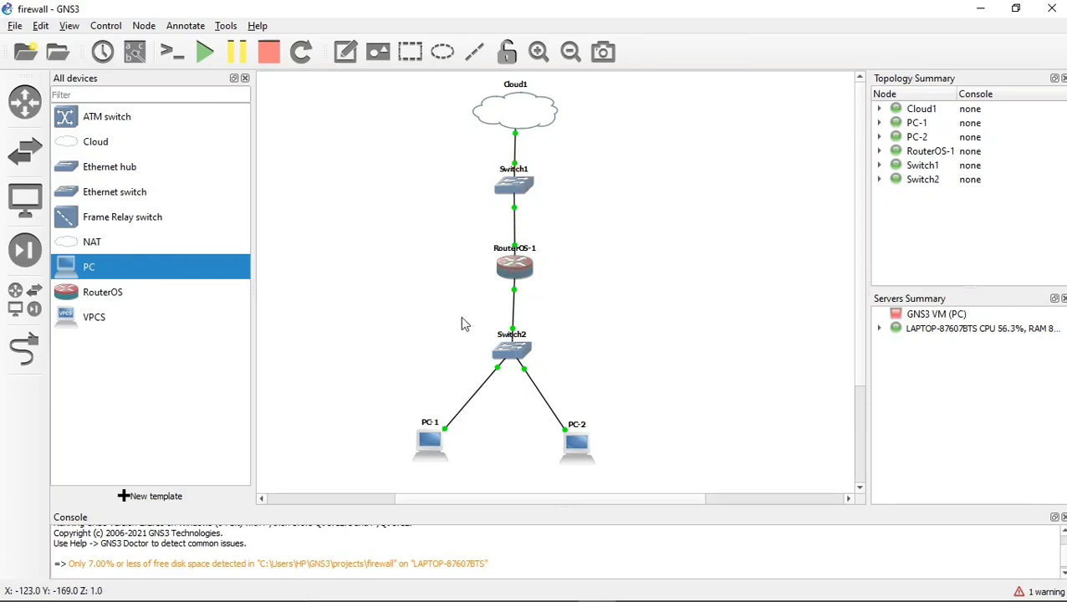
right_click(505, 110)
left_click(544, 117)
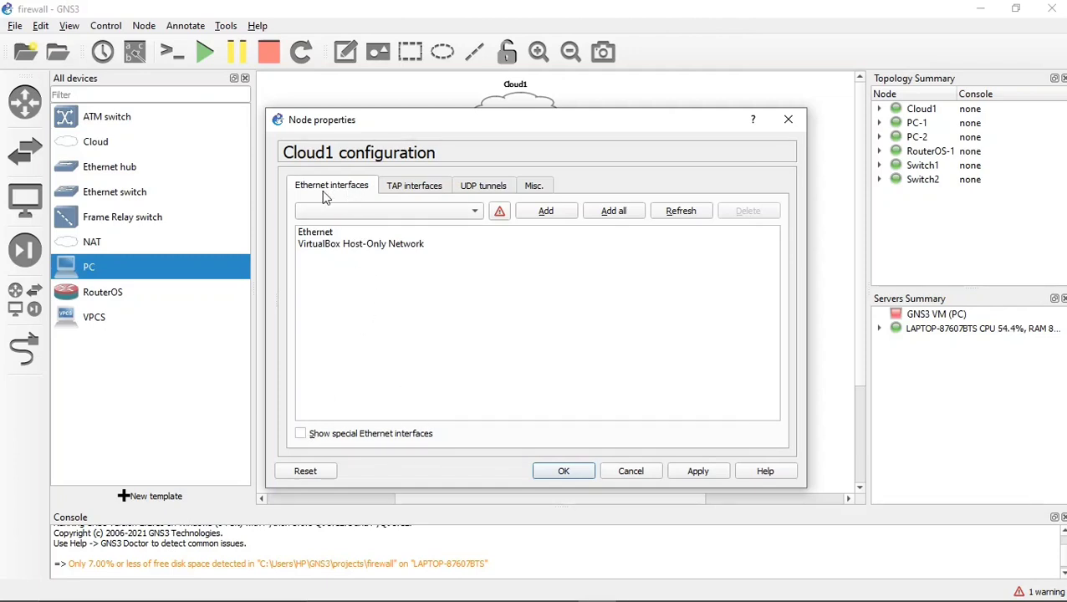
left_click(301, 434)
left_click(466, 211)
left_click(375, 313)
left_click(787, 124)
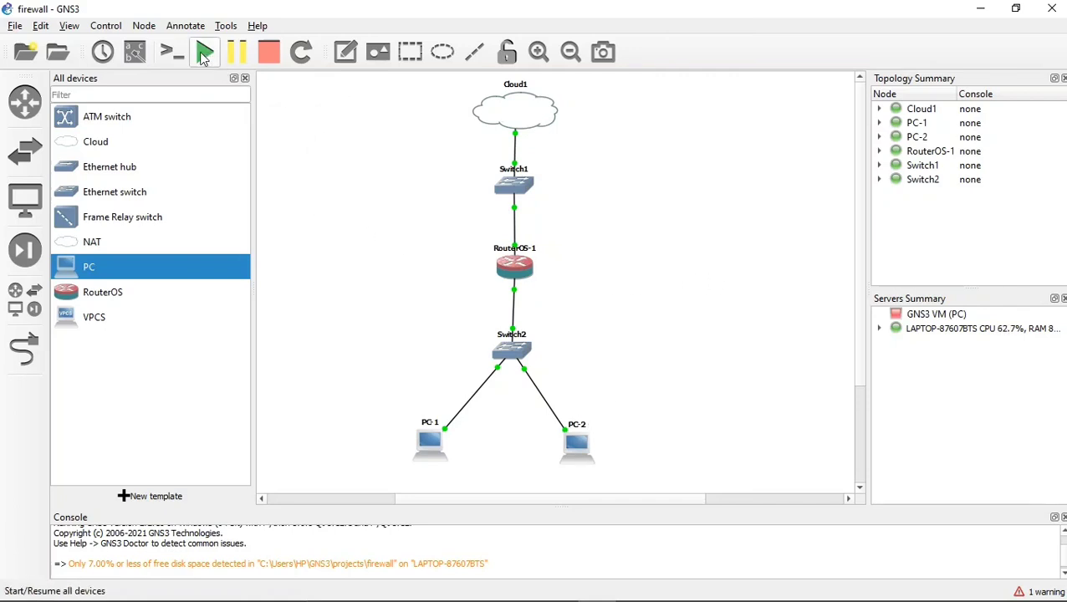
Step: Leave GNS3, preview the running PC-1 and PC-2 virtual machines, and read the router configuration steps in Firewall.pdf
left_click(982, 8)
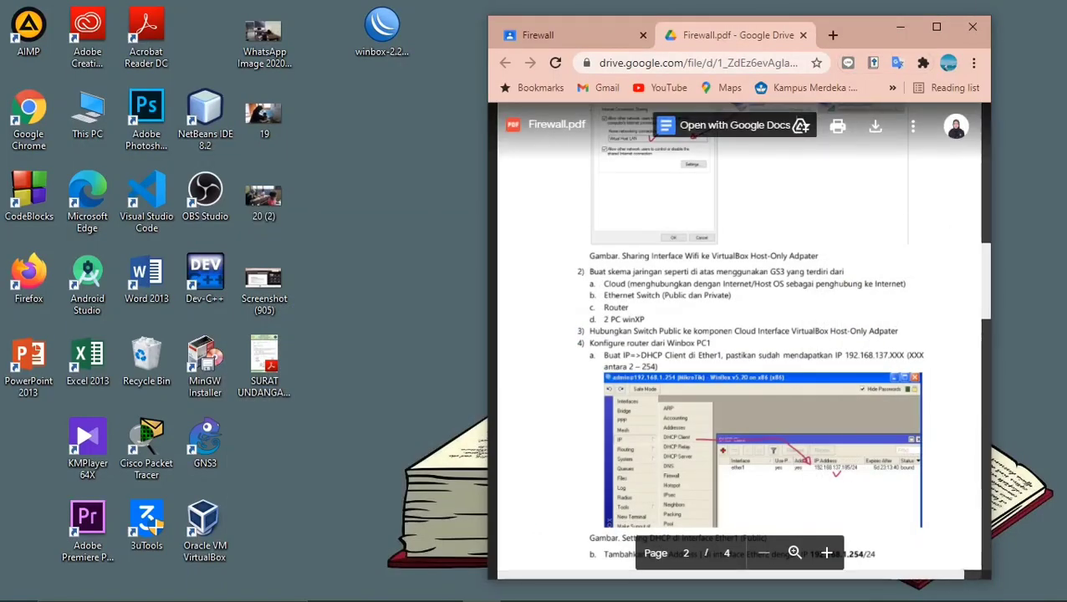
mouse_move(637, 586)
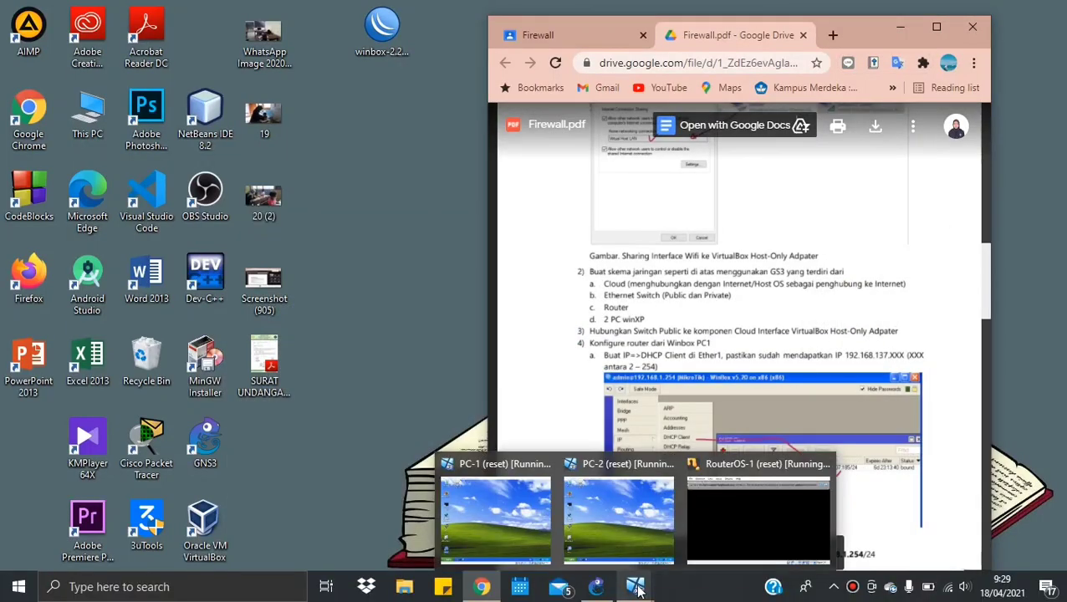
mouse_move(515, 510)
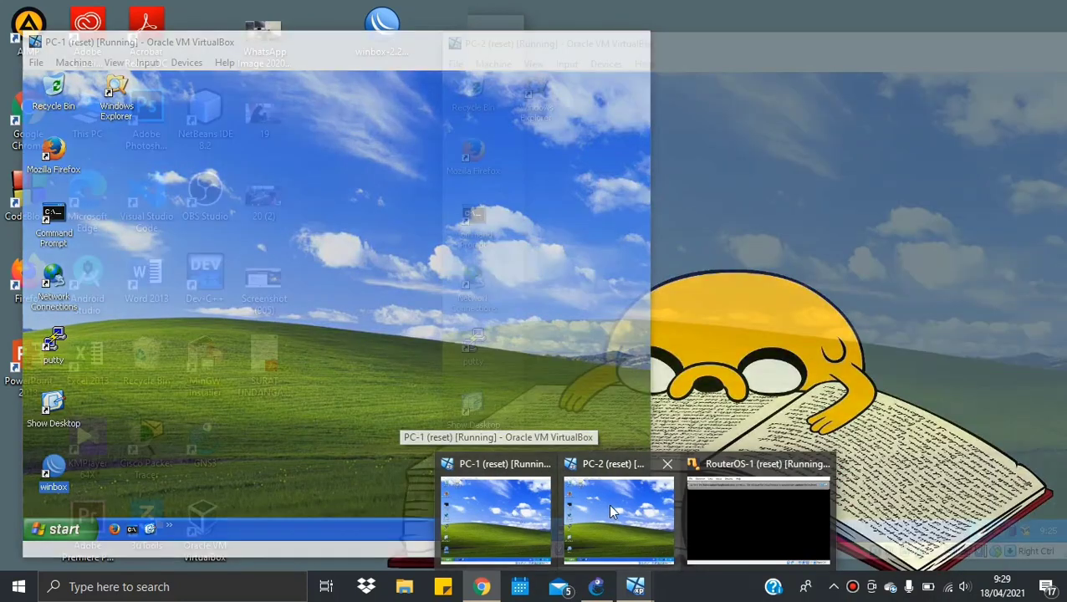
mouse_move(624, 508)
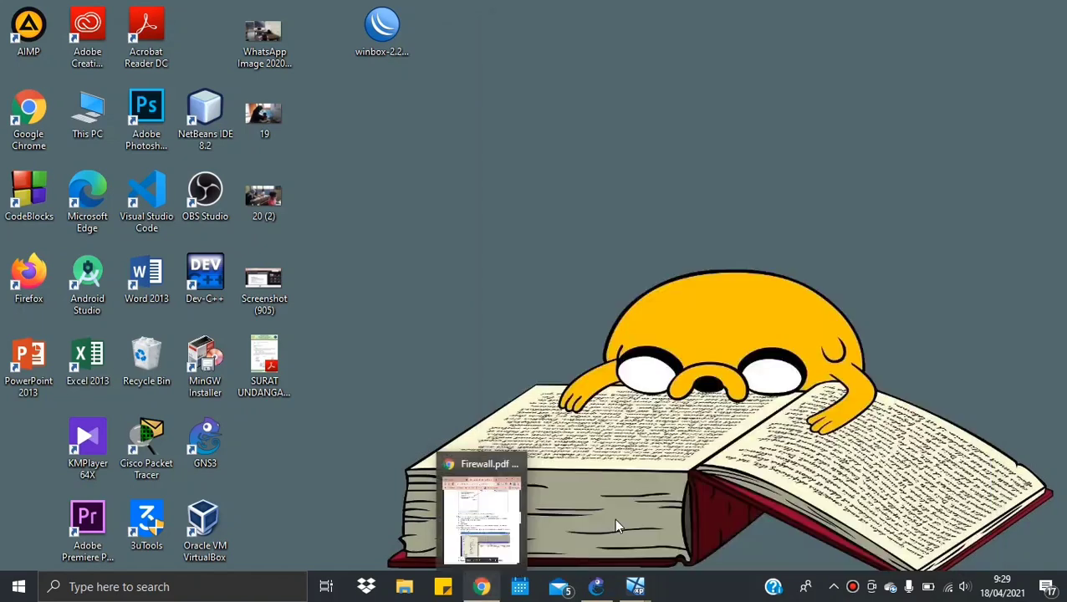
left_click(481, 586)
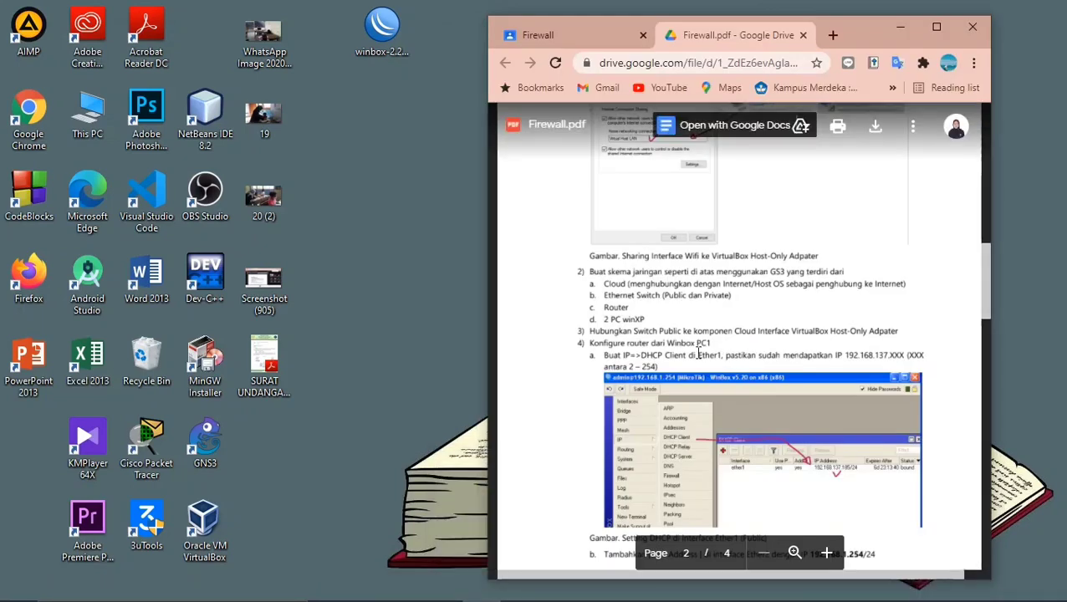
scroll(592, 261, "down", 2)
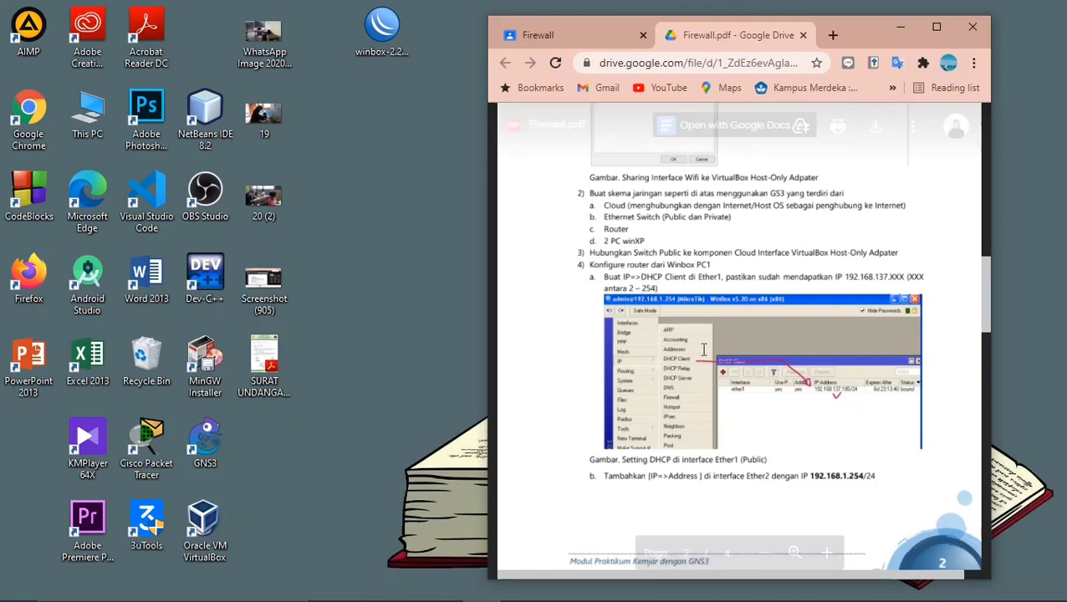
Step: Review the router configuration instructions in Firewall.pdf, switch to the PC-1 virtual machine and connect WinBox to the router as admin
scroll(703, 350, "down", 1)
scroll(704, 349, "down", 2)
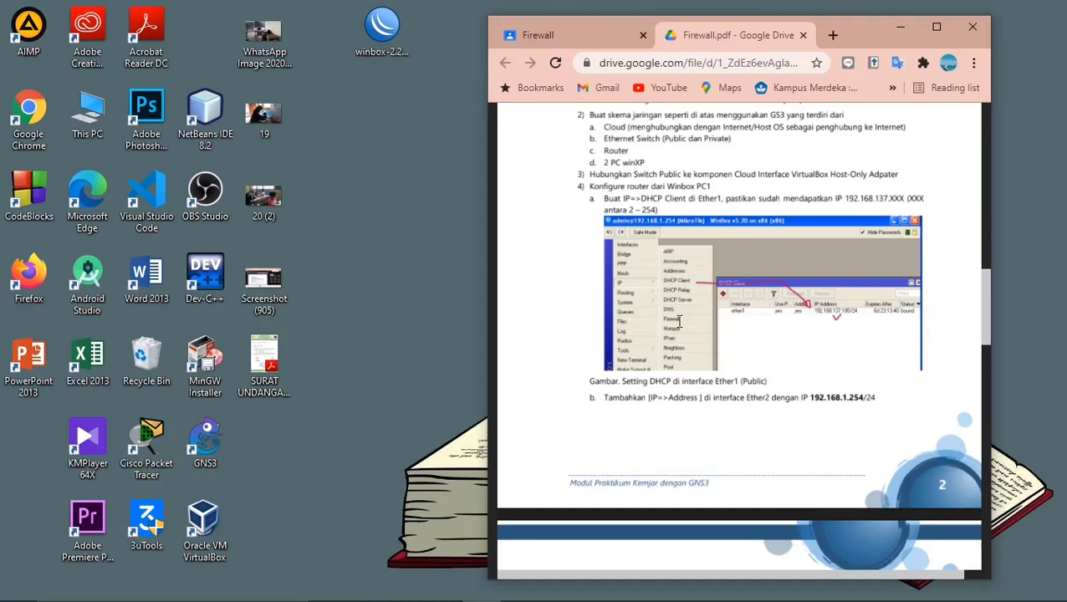
scroll(635, 368, "down", 2)
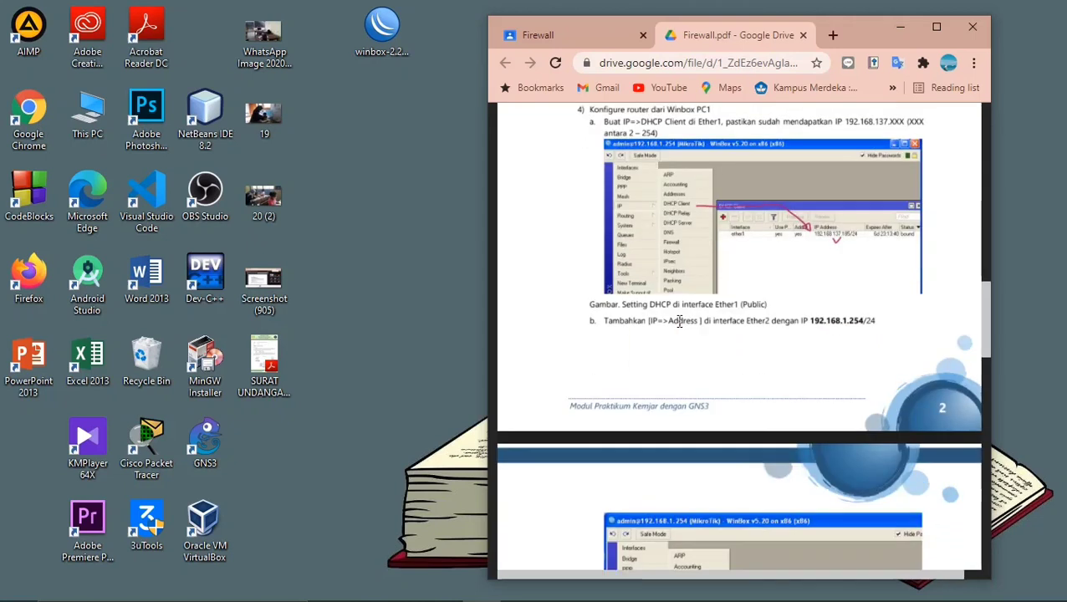
scroll(602, 301, "up", 2)
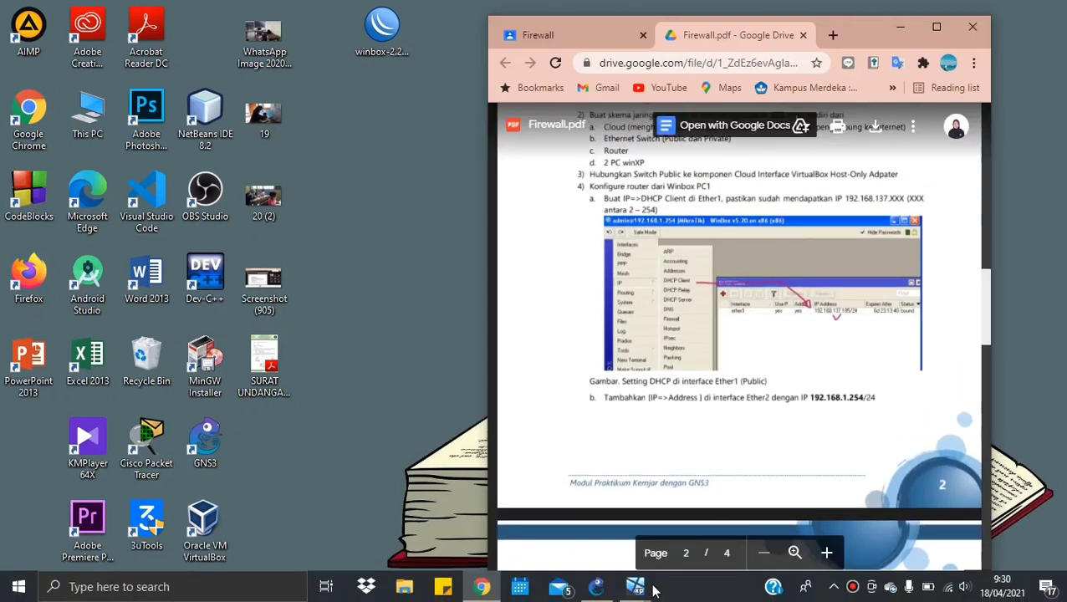
left_click(636, 586)
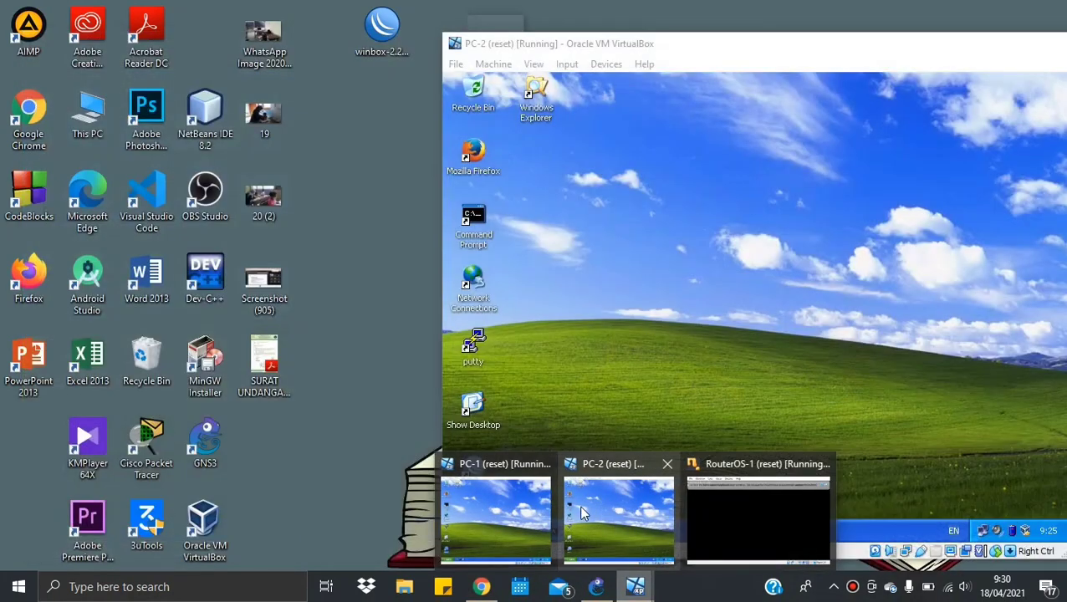
mouse_move(545, 495)
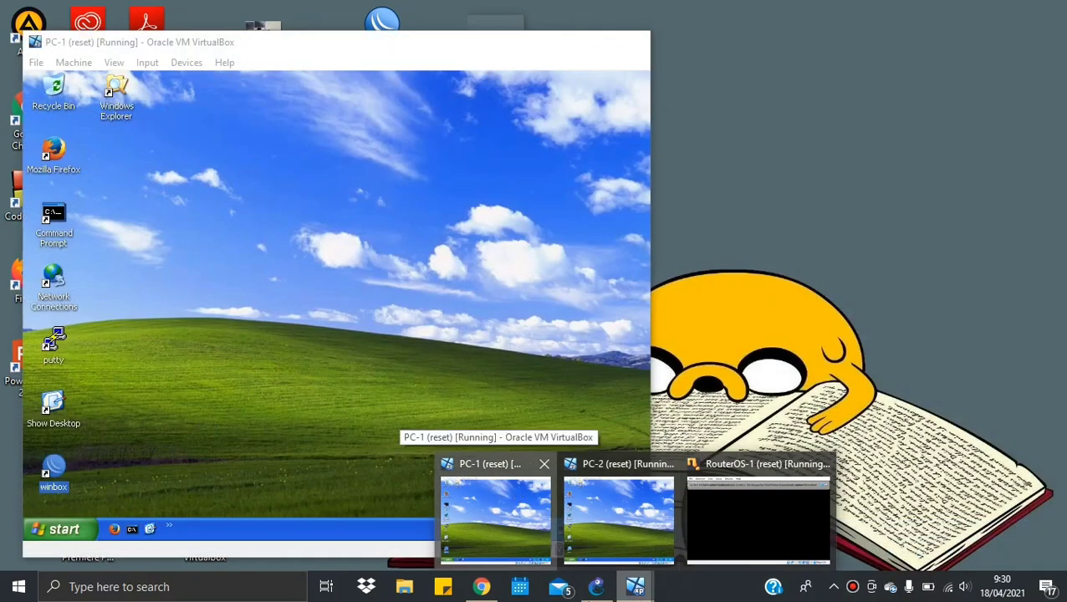
left_click(514, 494)
left_click(905, 451)
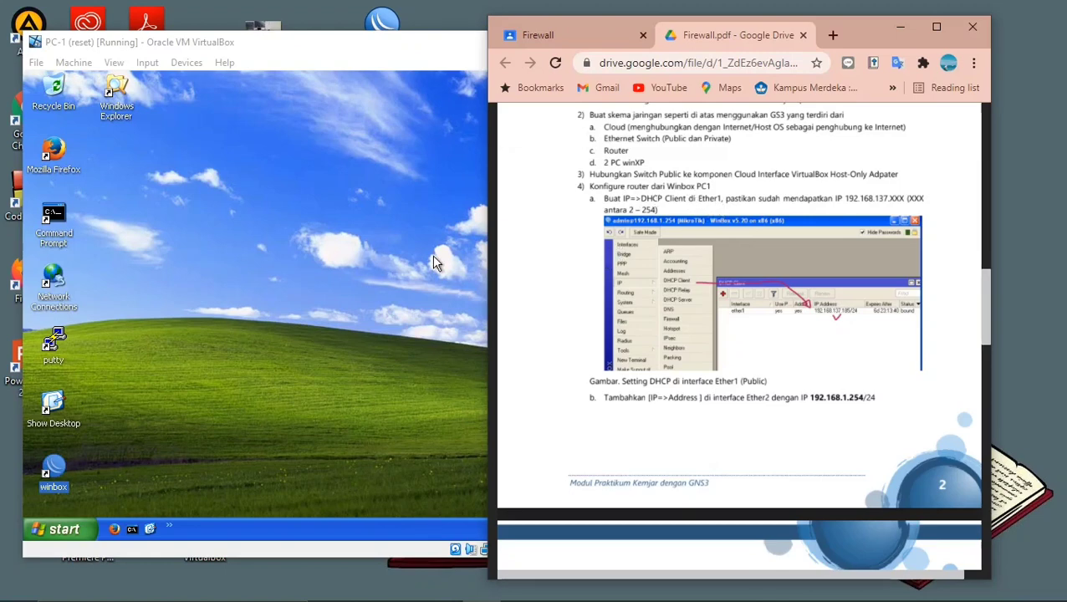
left_click(295, 274)
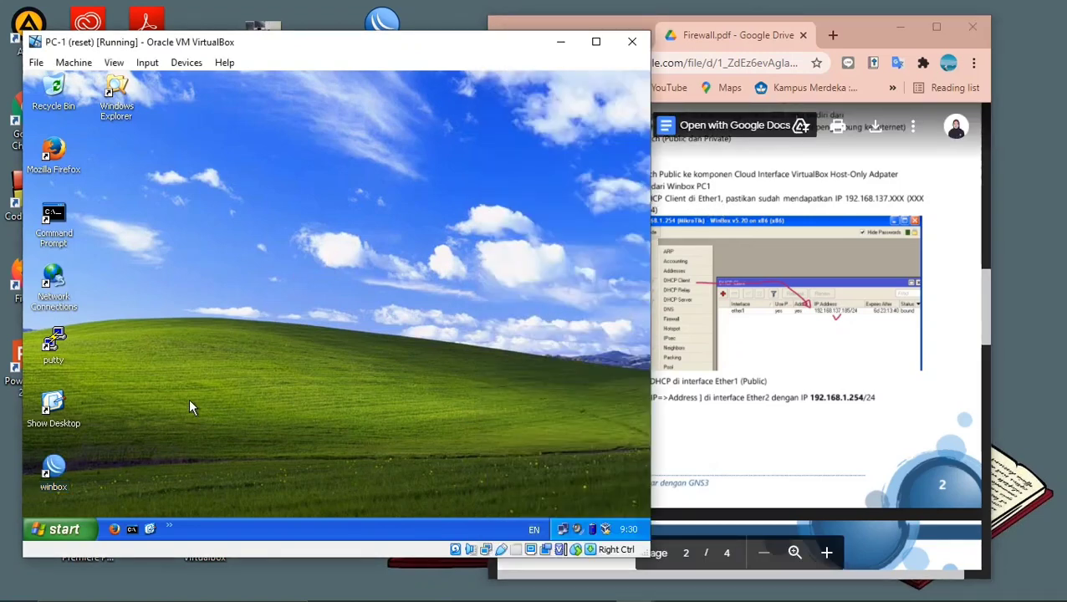
double_click(55, 462)
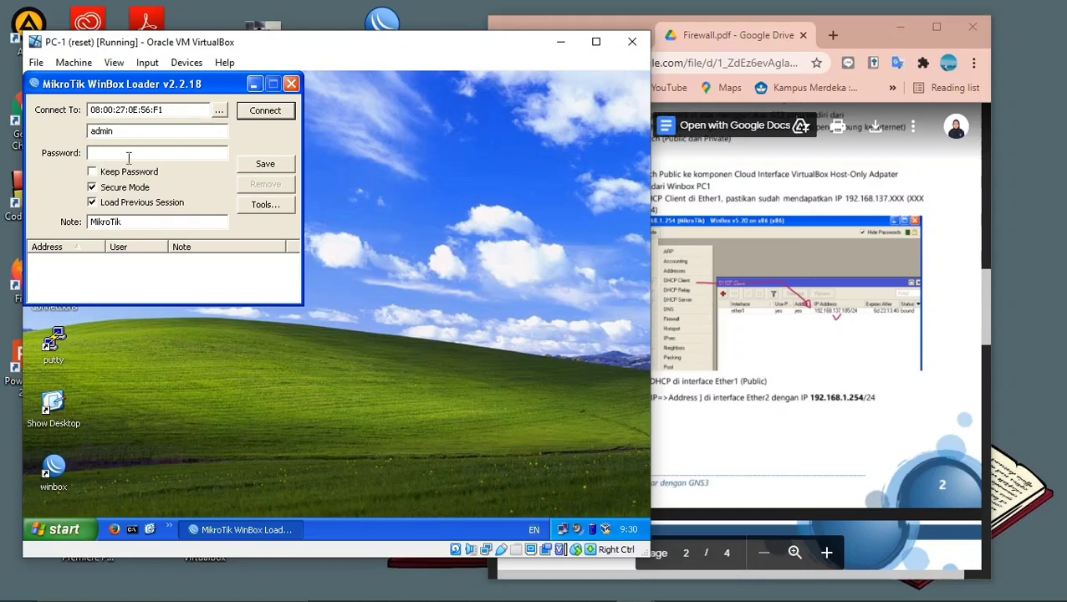
left_click(264, 111)
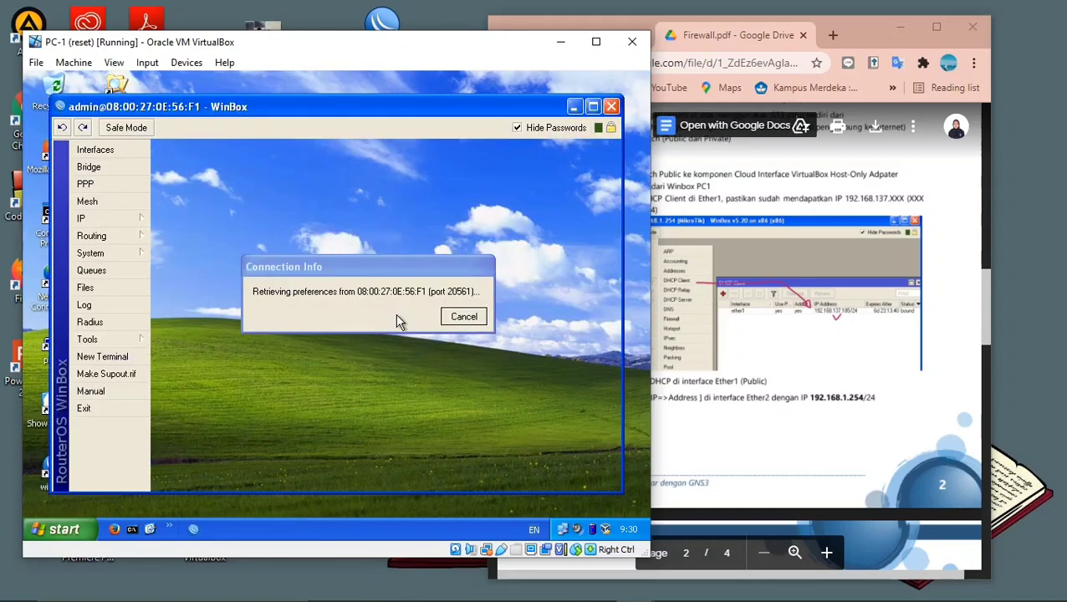
Step: Check the router's DHCP Client list and the settings of the ether1 entry, and close the list
left_click(91, 219)
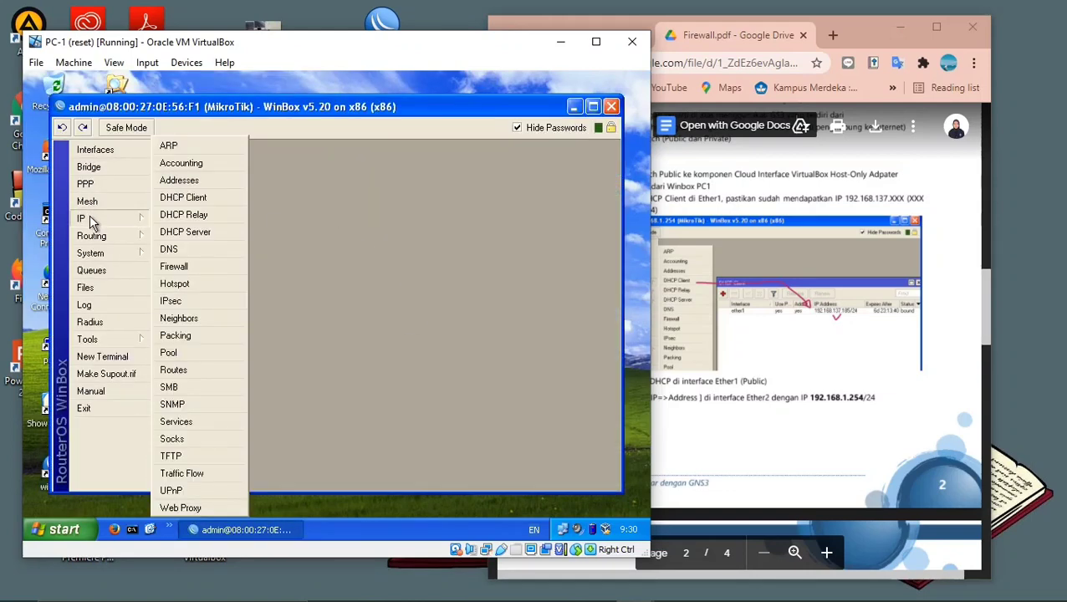
left_click(197, 201)
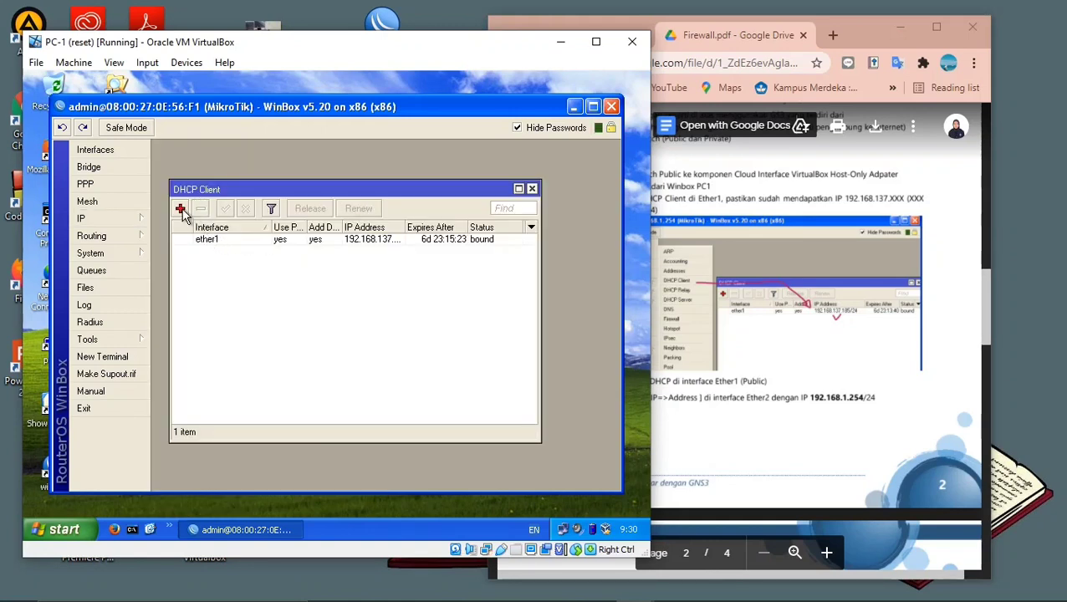
double_click(226, 242)
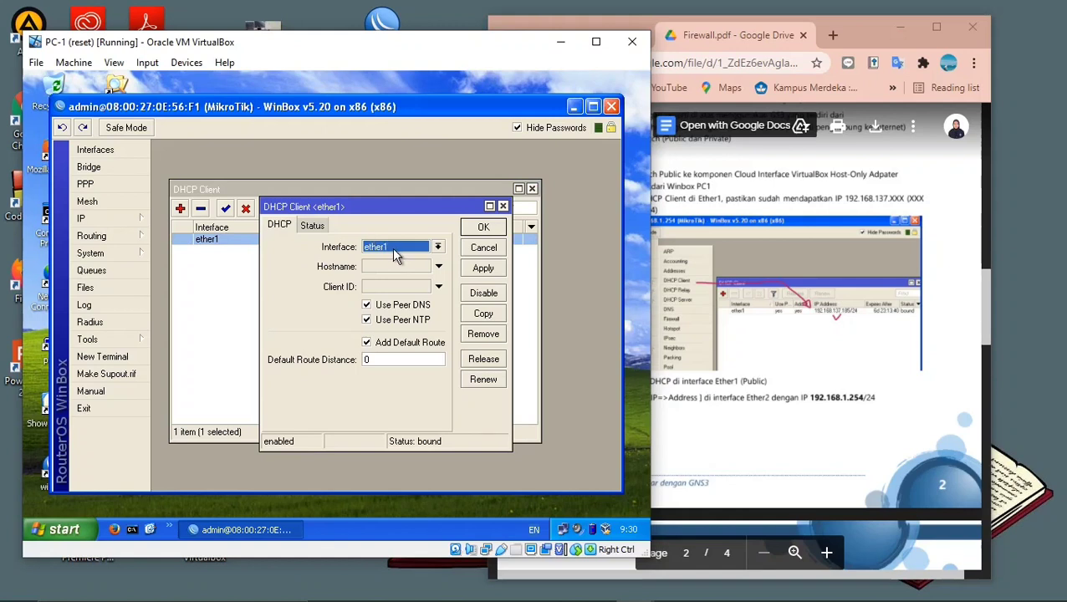
left_click(485, 228)
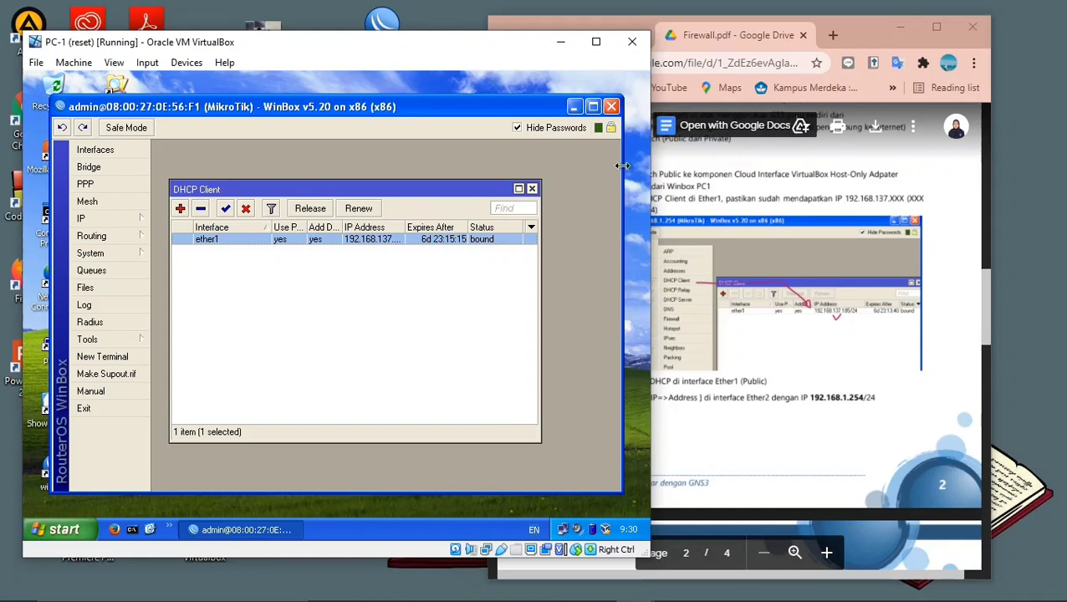
left_click(534, 188)
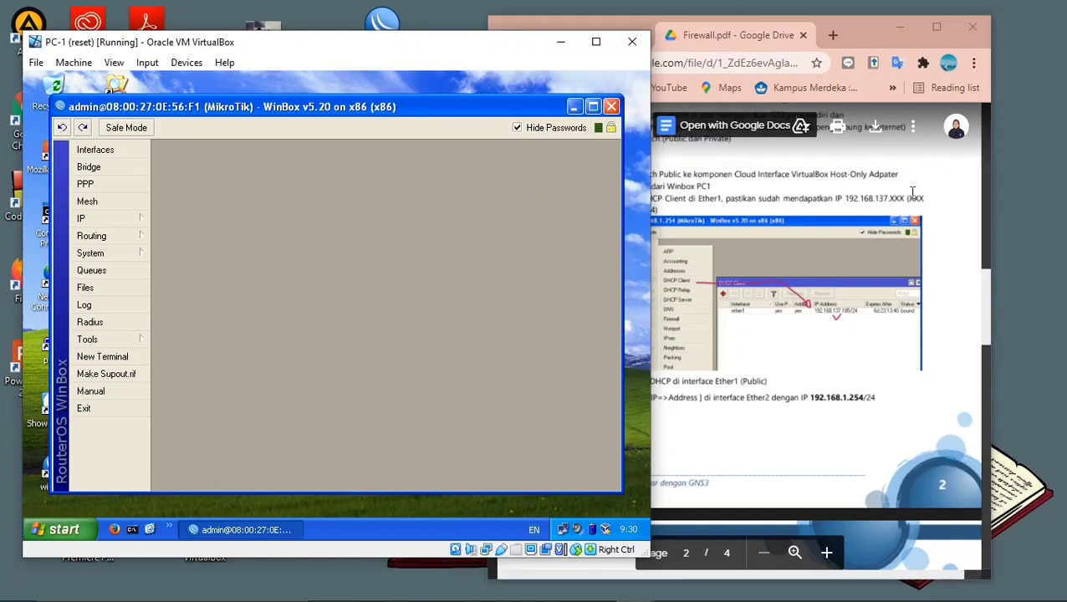
Step: Read the Ether2 address instruction in the PDF and check the matching entry in the router's Address List
left_click(710, 248)
scroll(710, 248, "down", 2)
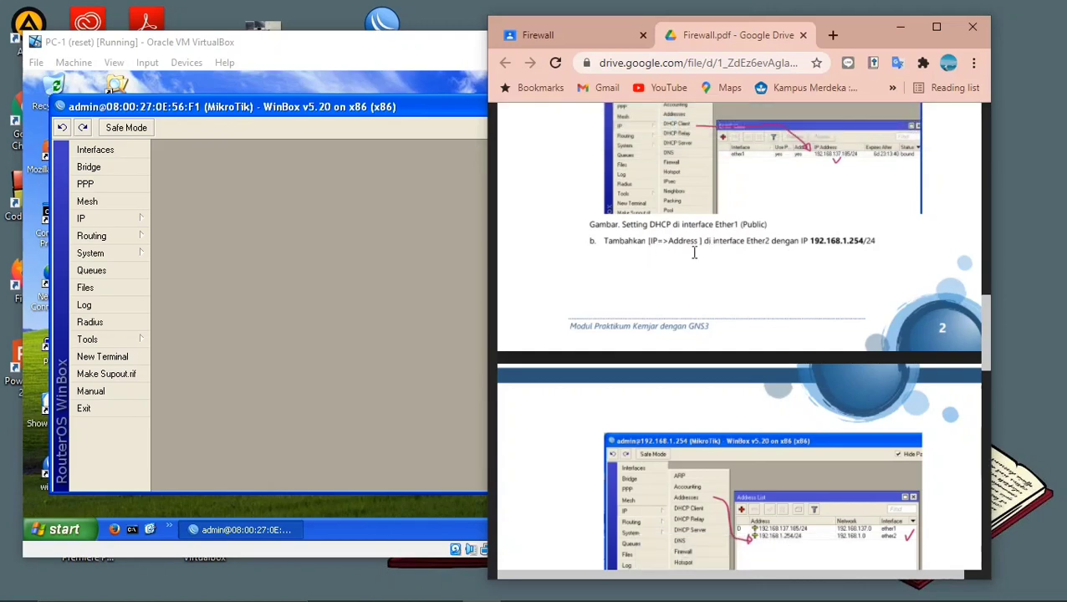
left_click(92, 218)
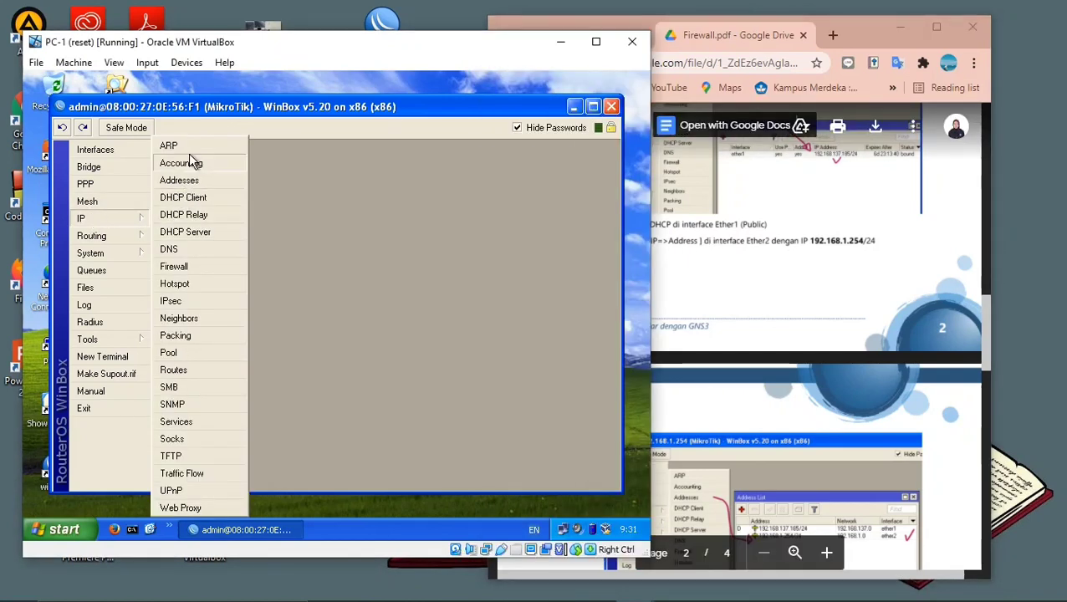
left_click(180, 179)
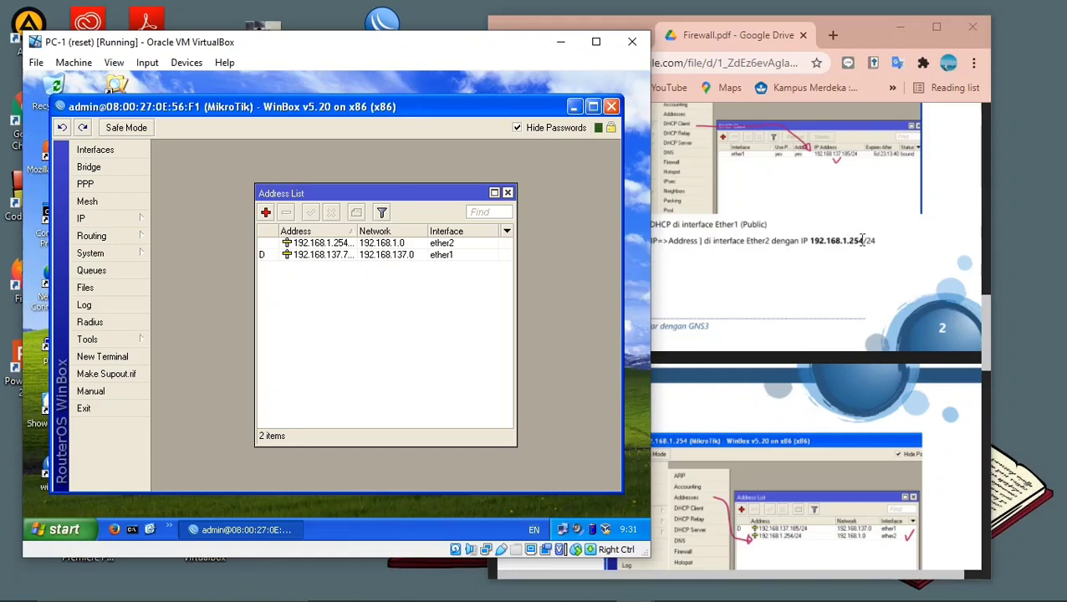
double_click(321, 243)
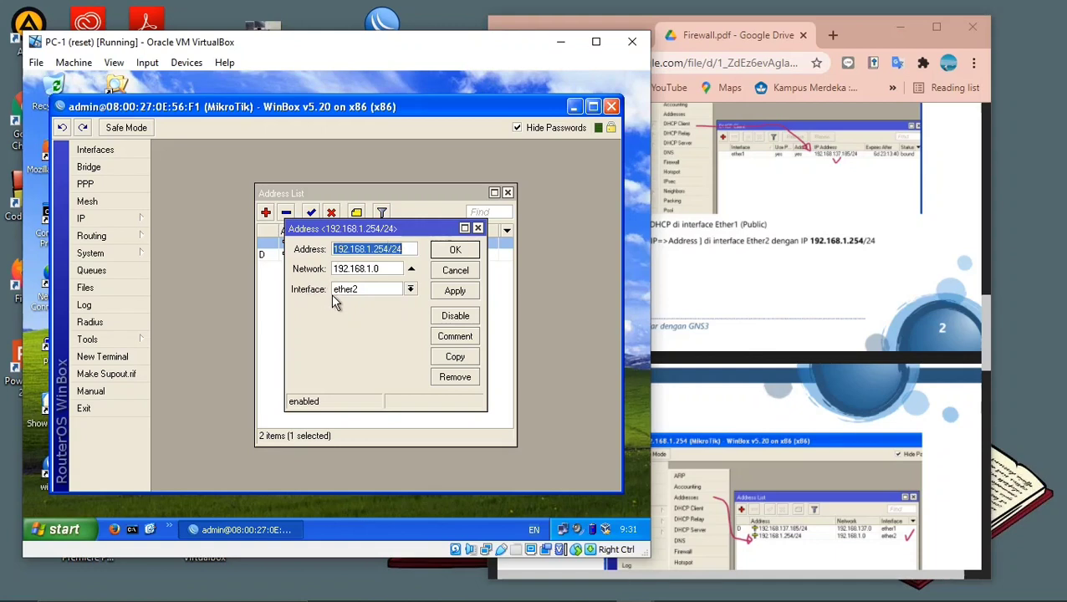
left_click(455, 250)
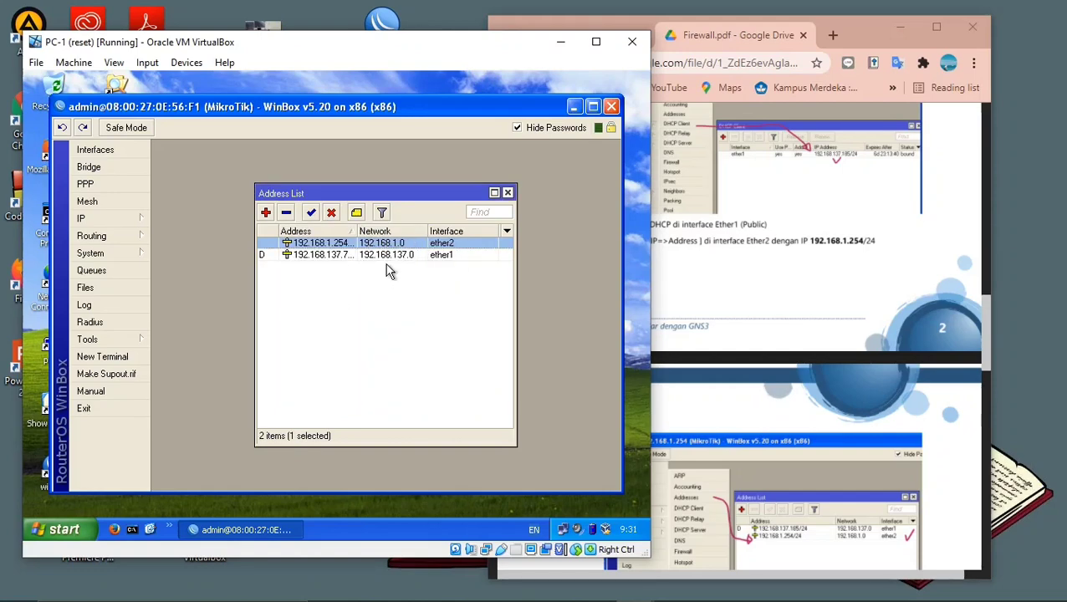
Step: Read the DNS proxy instruction in the PDF, close the Address List and check the router's Allow Remote Requests setting
left_click(767, 289)
scroll(765, 284, "down", 5)
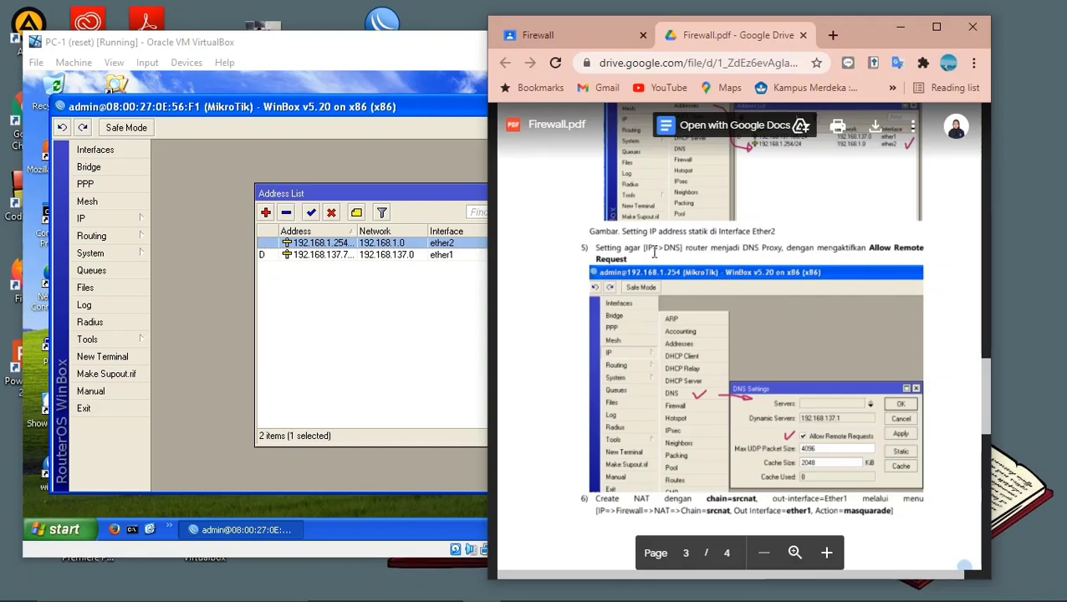
left_click(400, 301)
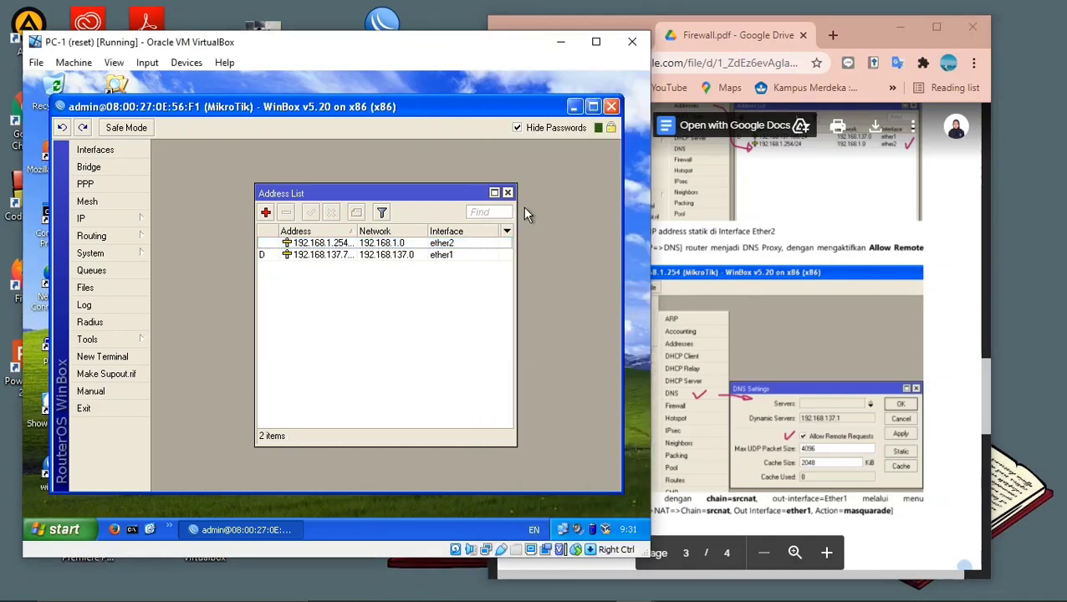
left_click(506, 190)
left_click(116, 218)
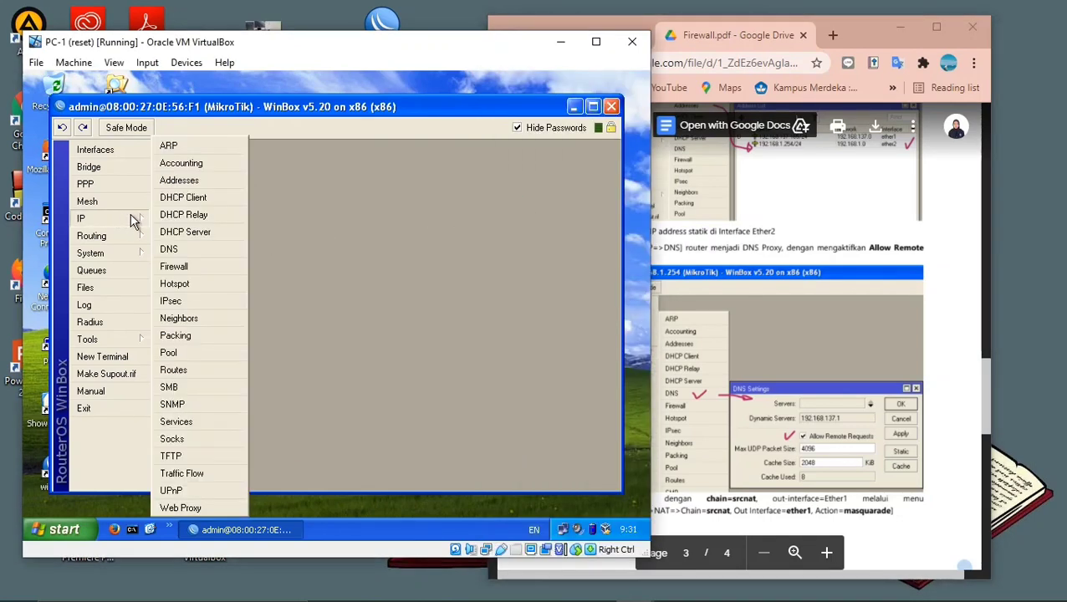
left_click(168, 250)
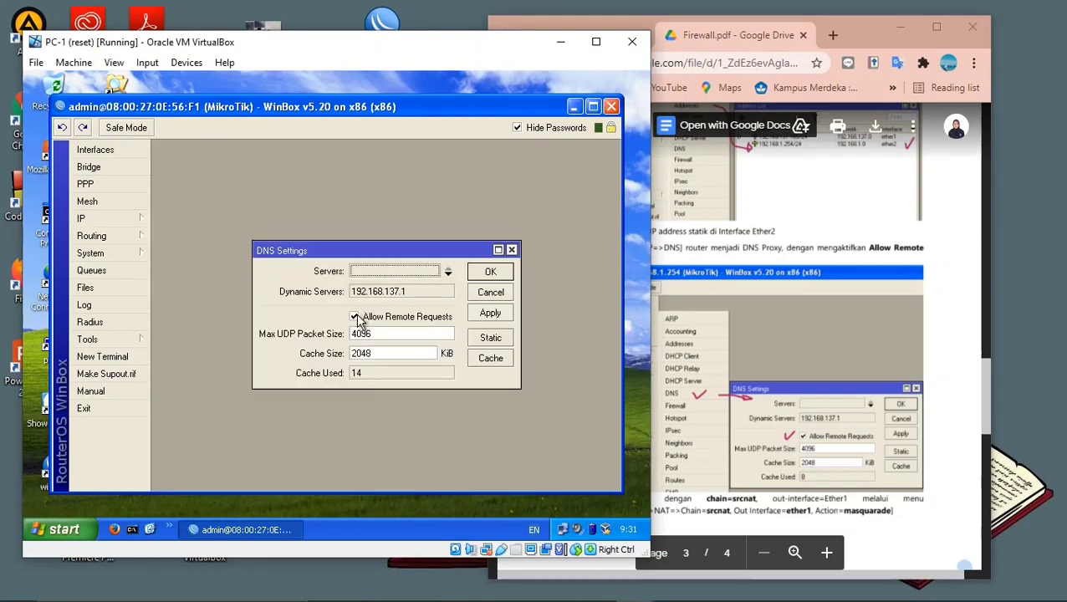
left_click(500, 276)
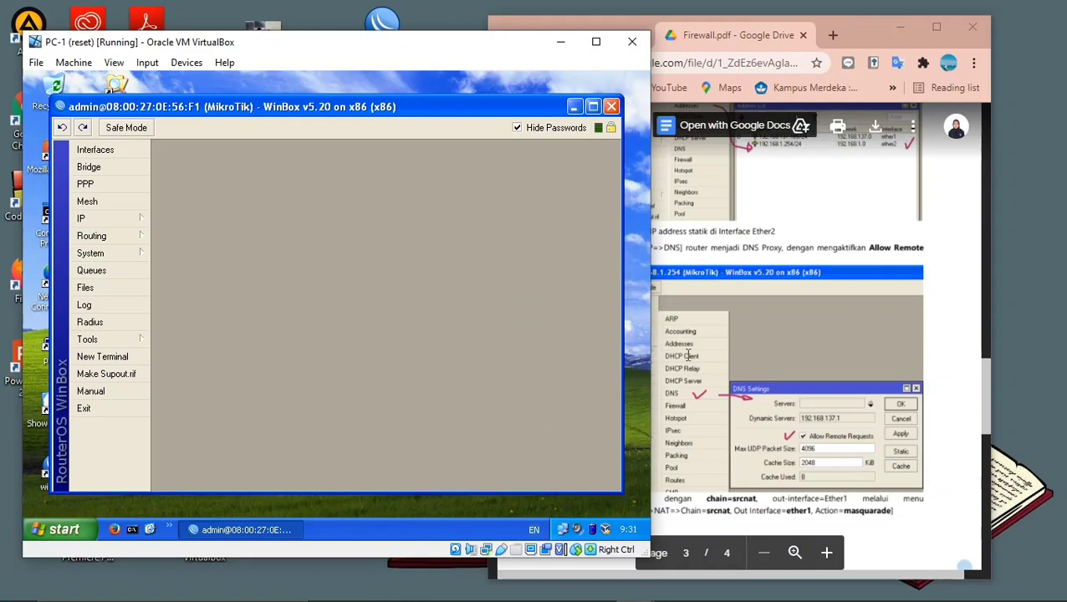
Step: Read the NAT instruction in the PDF and check the existing srcnat rule's chain, out interface and action in the router's Firewall
left_click(971, 290)
scroll(785, 368, "down", 5)
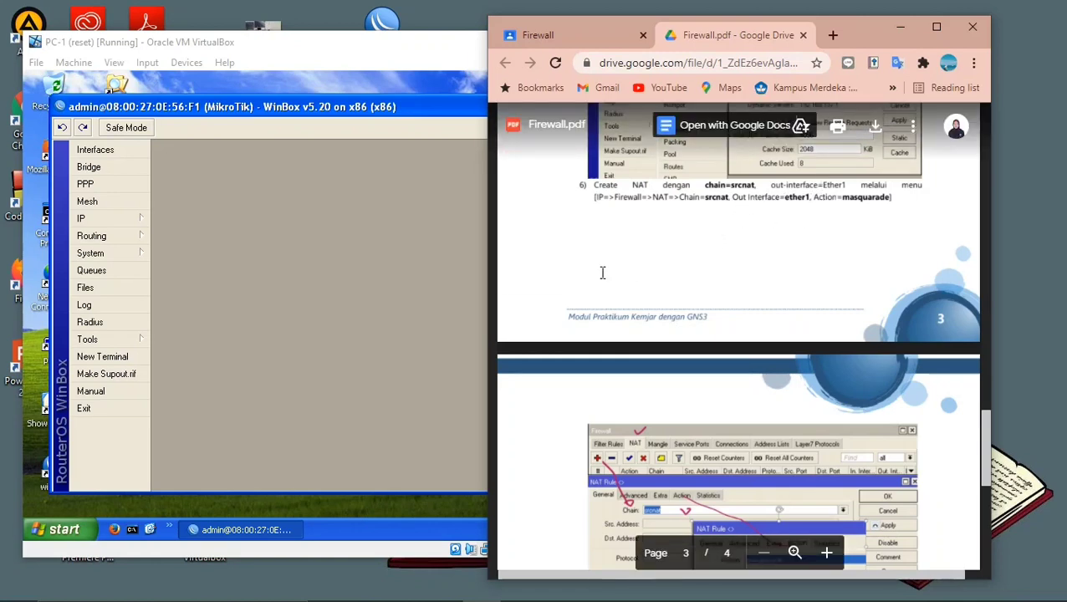
left_click(328, 225)
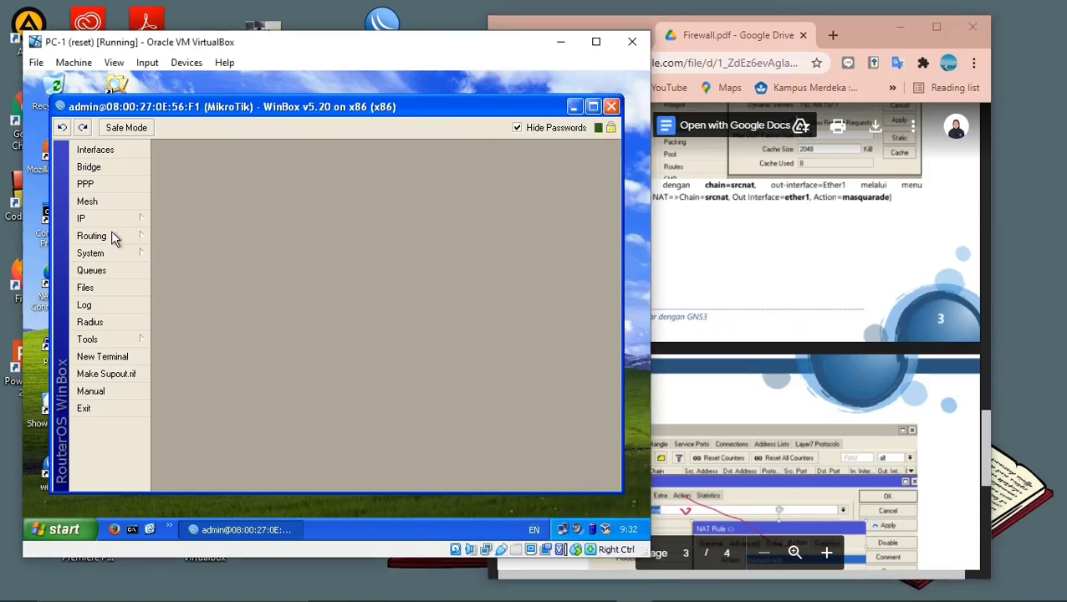
mouse_move(131, 220)
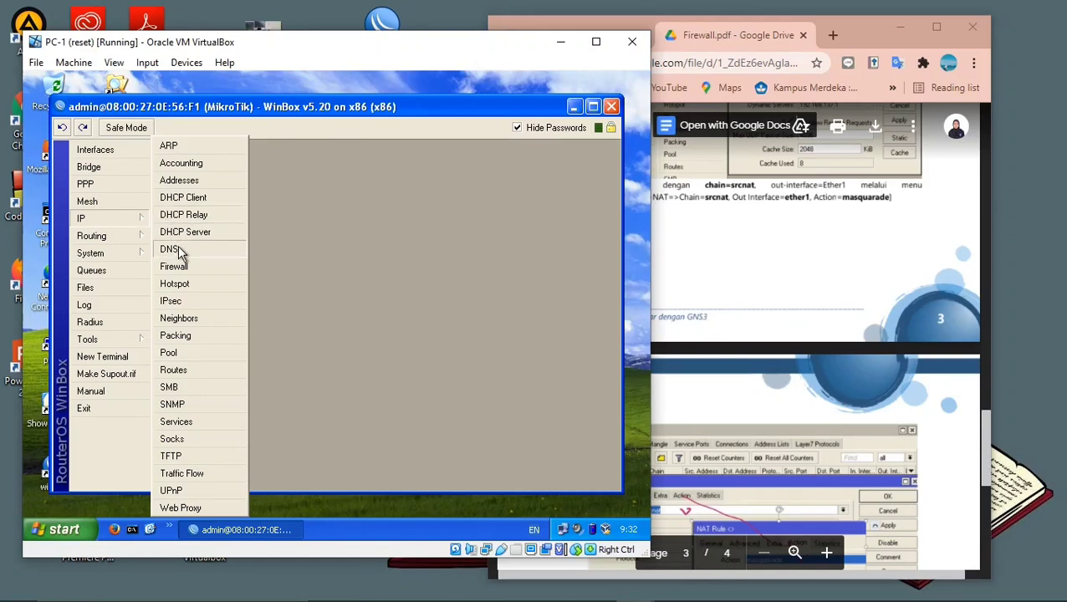
left_click(846, 262)
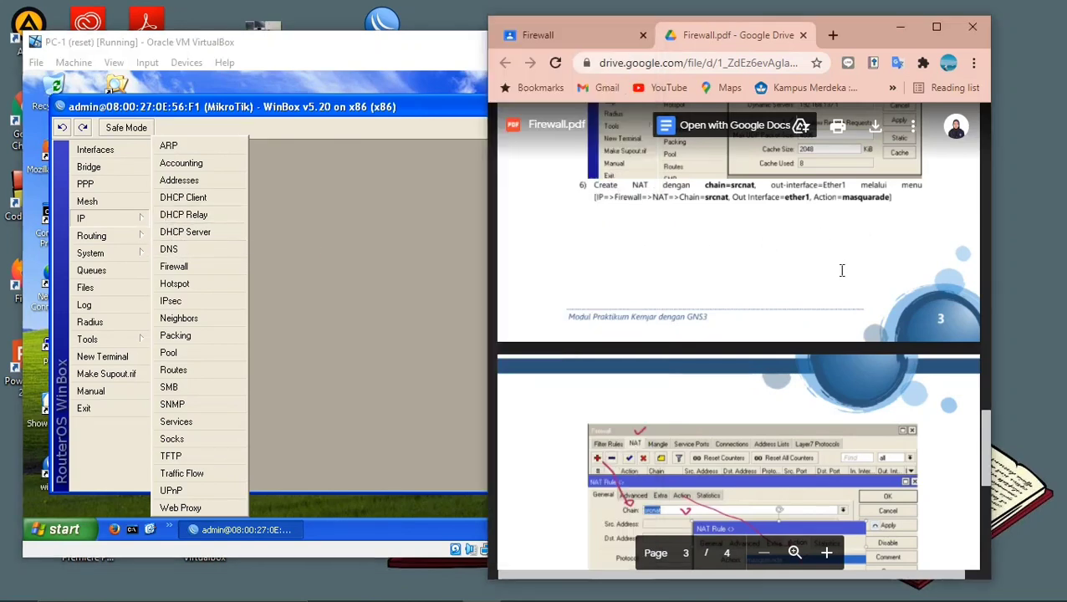
left_click(179, 250)
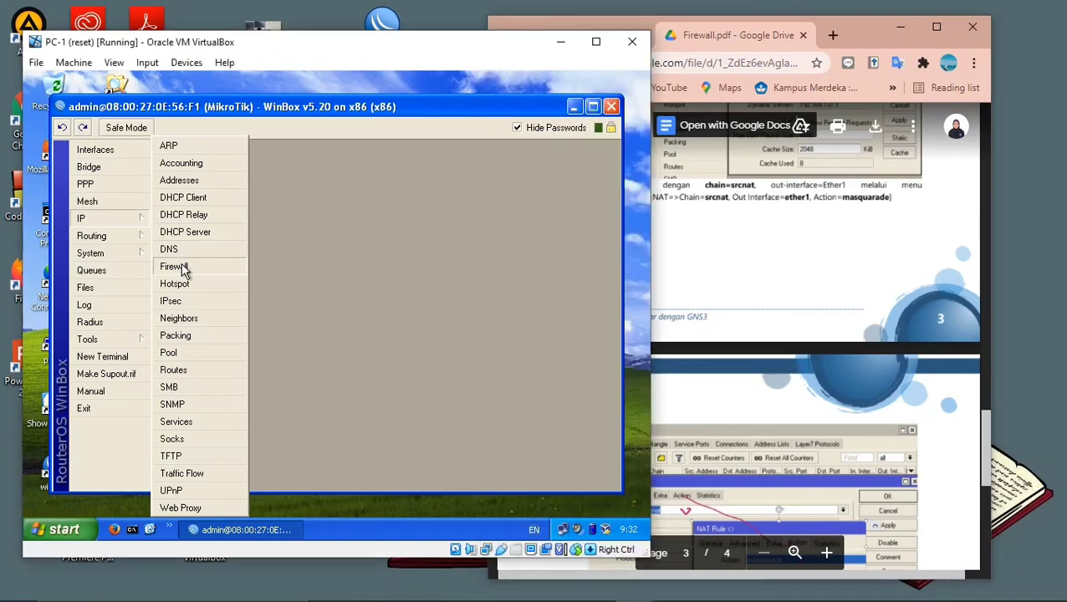
left_click(182, 268)
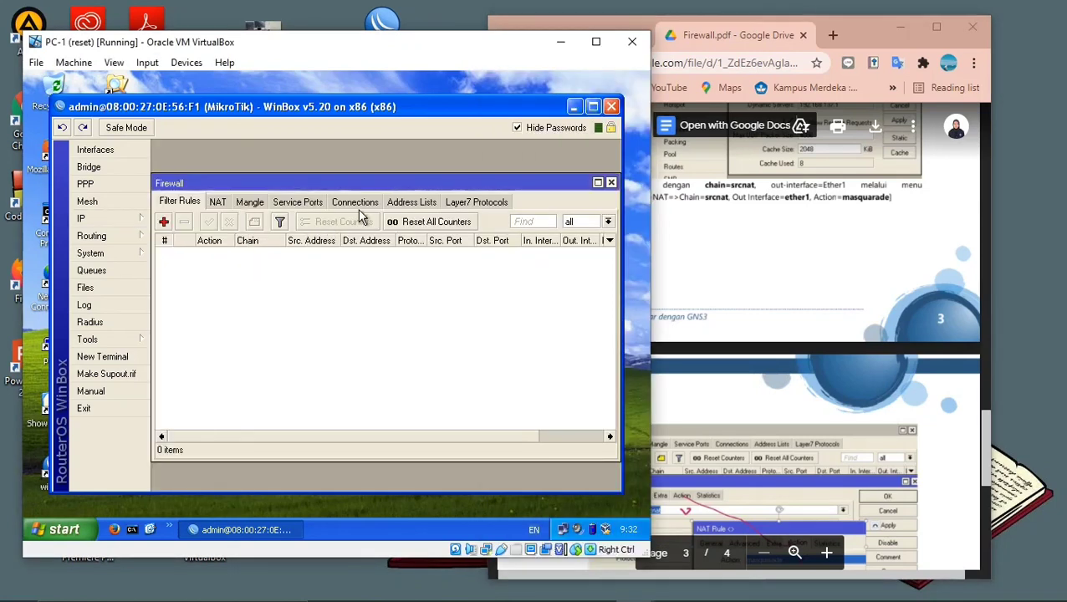
left_click(218, 203)
double_click(244, 253)
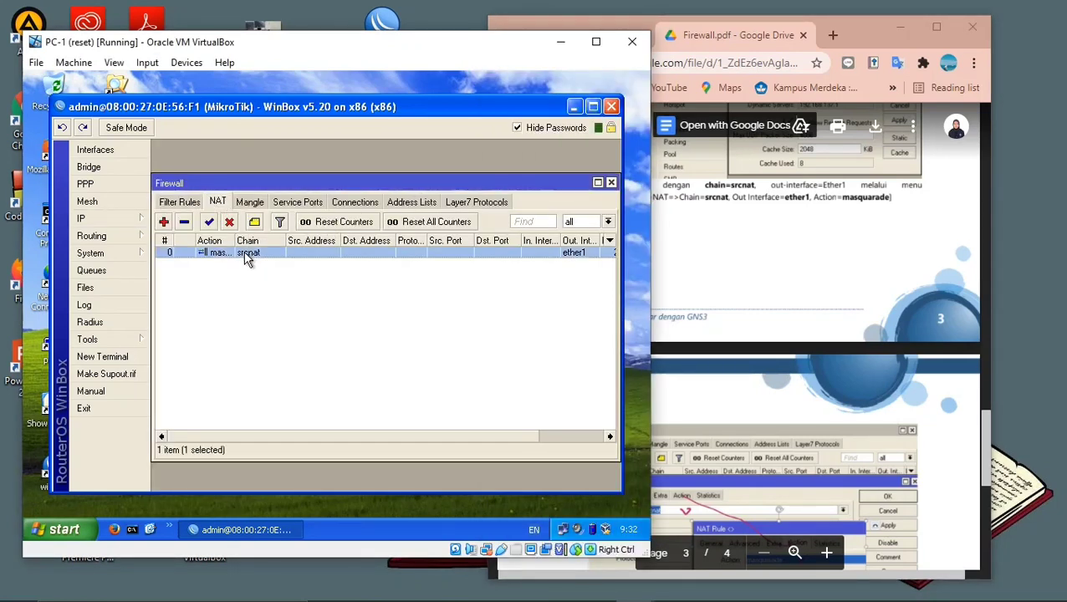
left_click(174, 168)
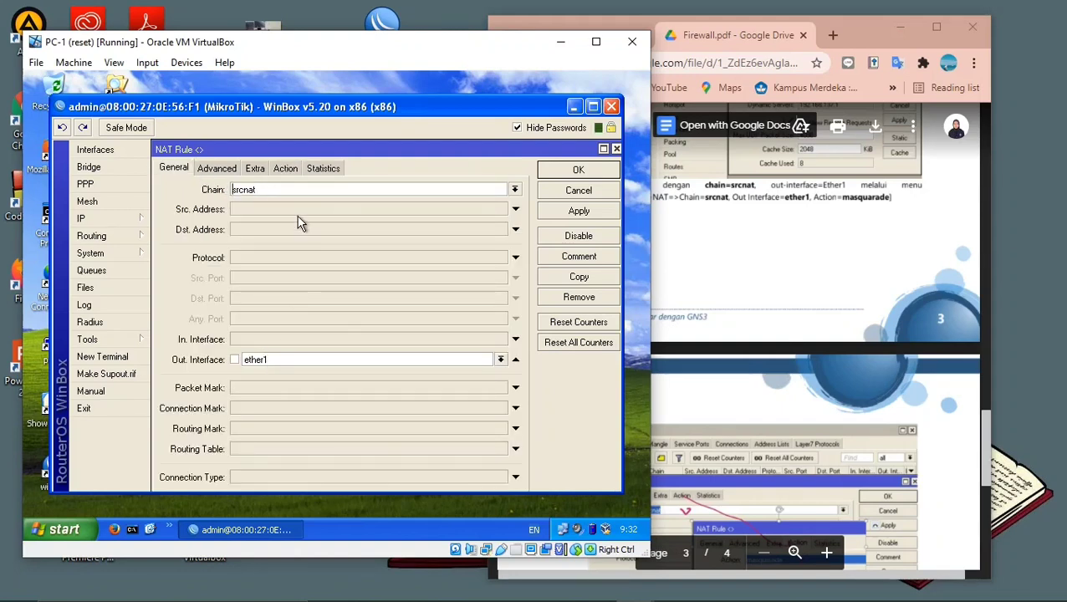
left_click(285, 169)
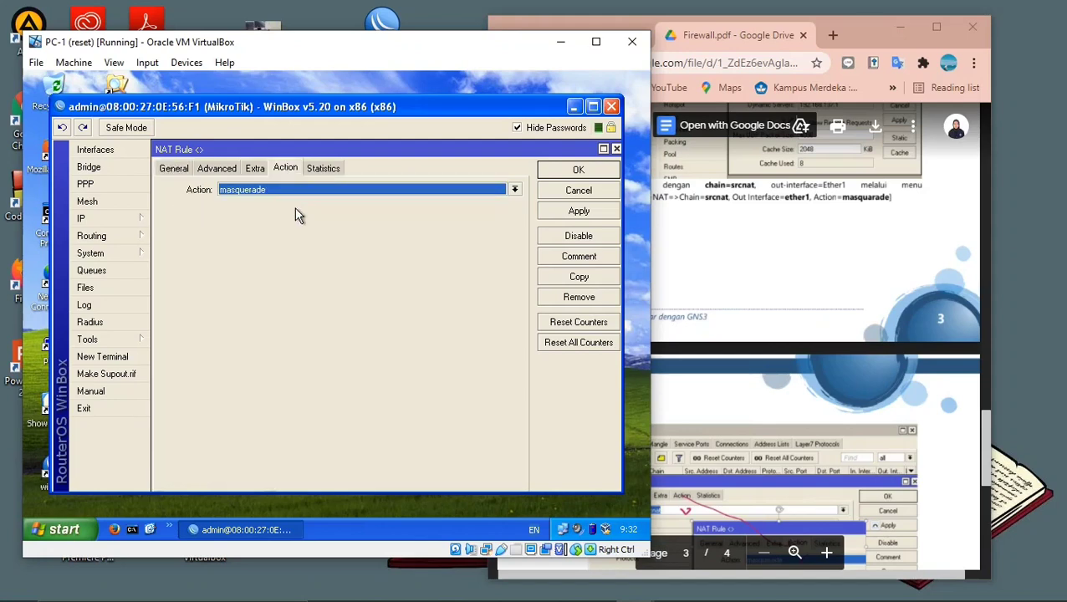
left_click(578, 170)
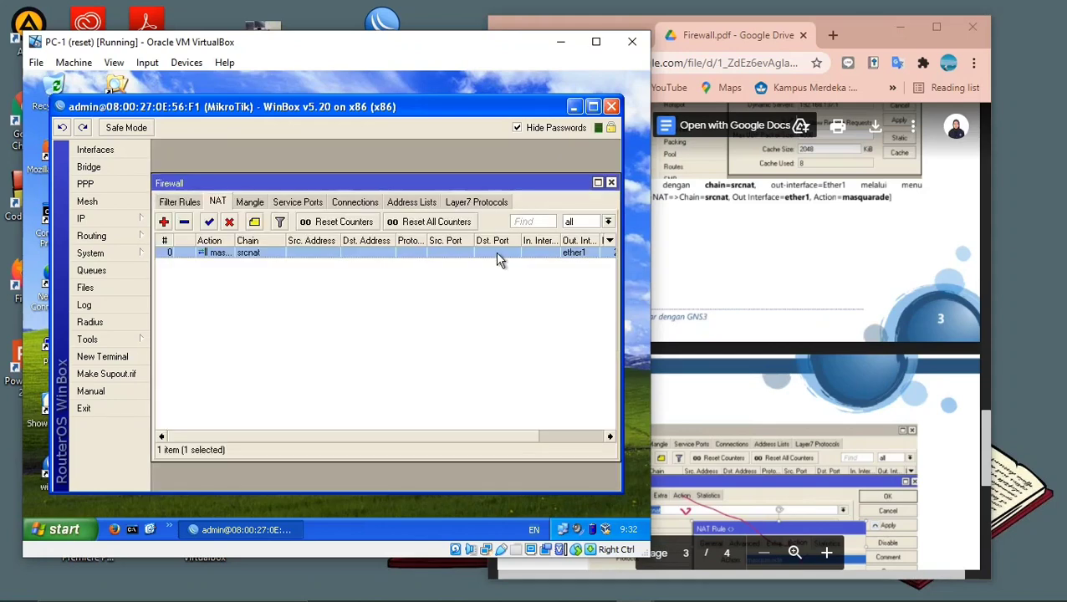
Step: Read the PC IP address instruction on page 4 of the PDF, close the router's Firewall window and exit WinBox on PC-1
left_click(926, 238)
scroll(734, 290, "down", 1)
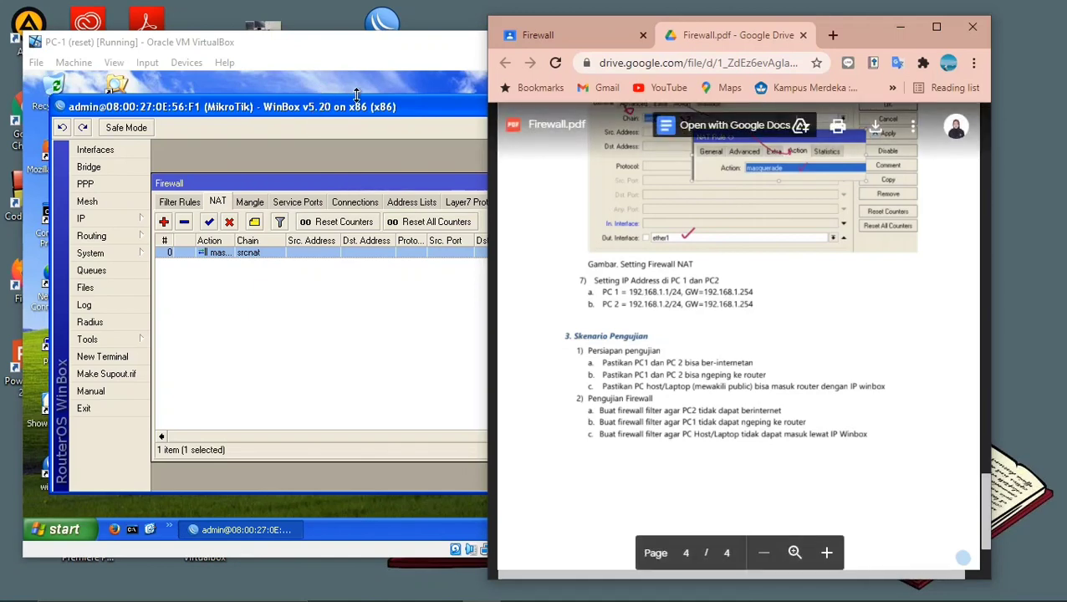
left_click(339, 240)
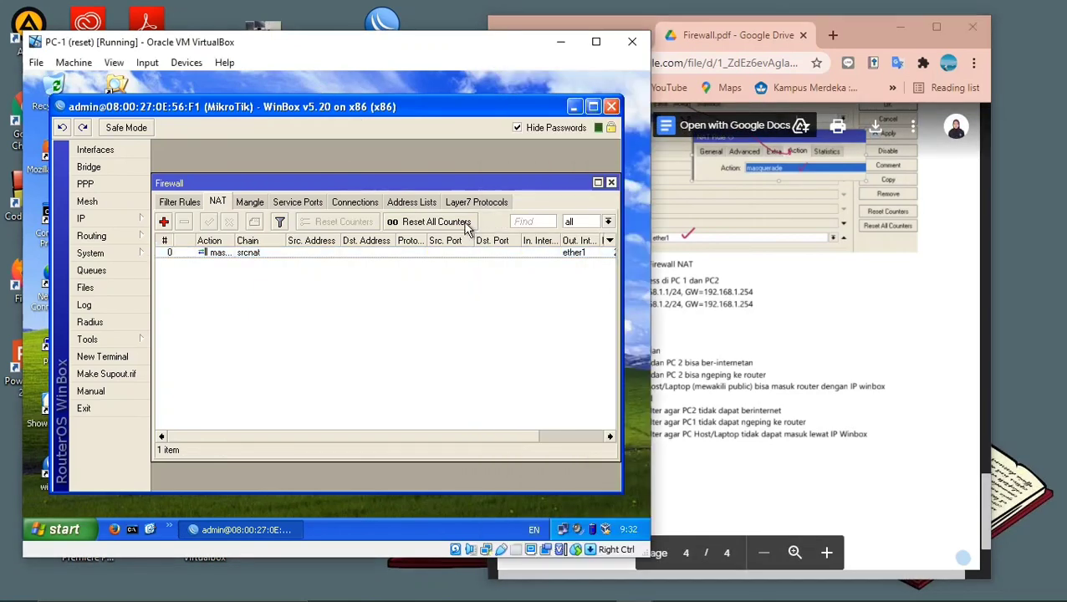
left_click(614, 182)
left_click(109, 408)
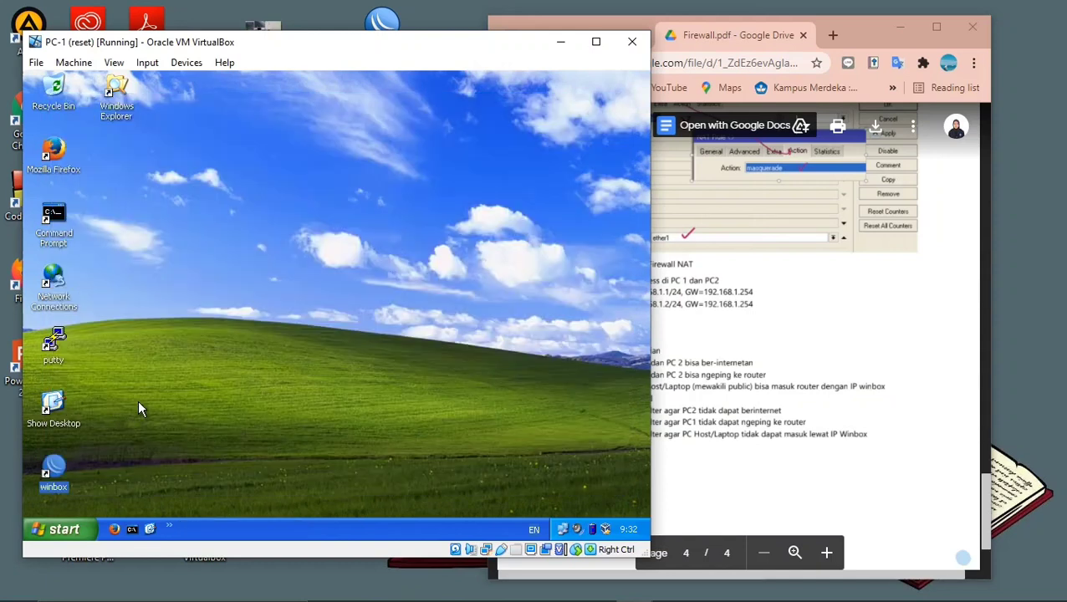
Step: Check PC-1's Local Area Connection TCP/IP settings against the addresses in the PDF, and close the network windows
right_click(561, 525)
left_click(473, 513)
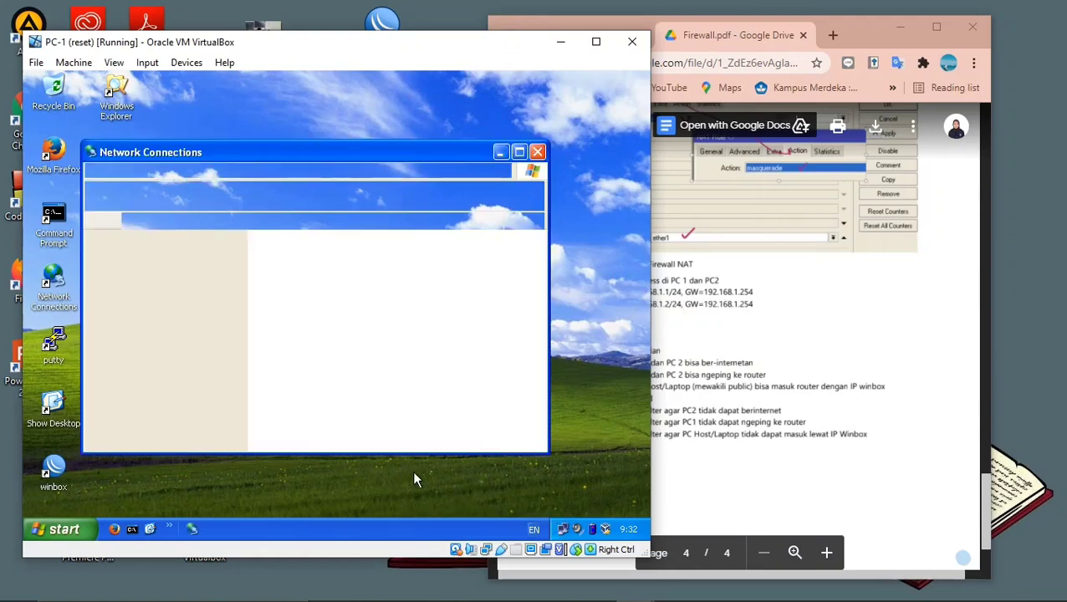
right_click(343, 276)
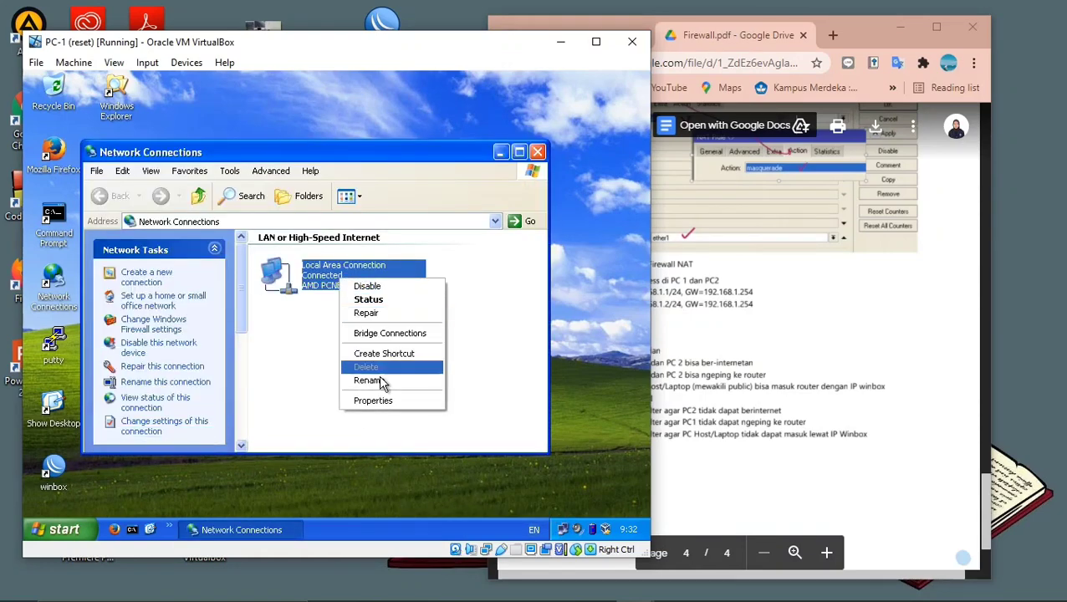
left_click(379, 406)
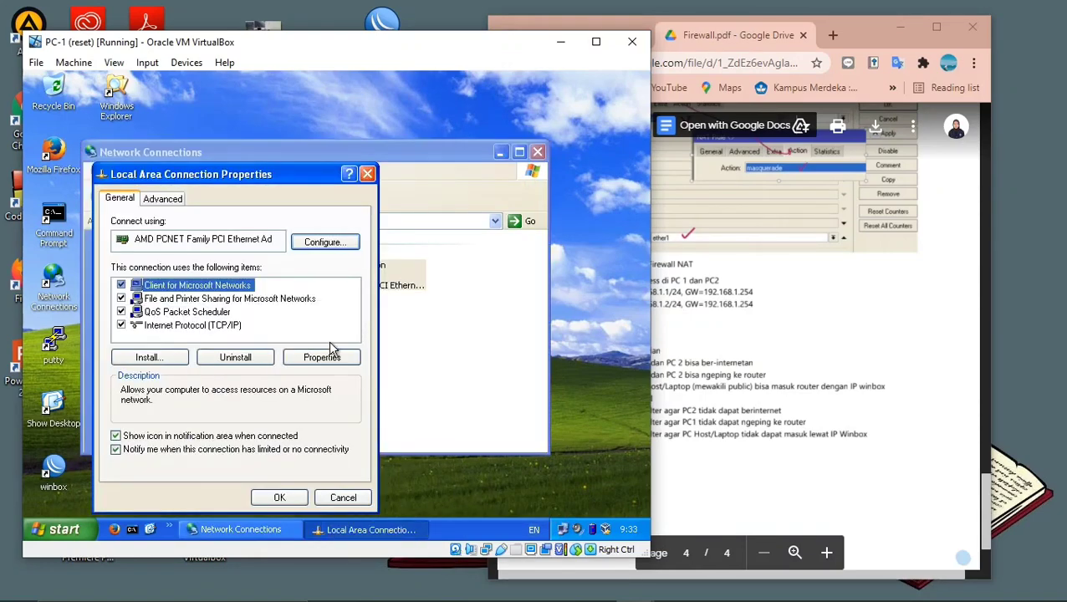
left_click(224, 325)
left_click(320, 357)
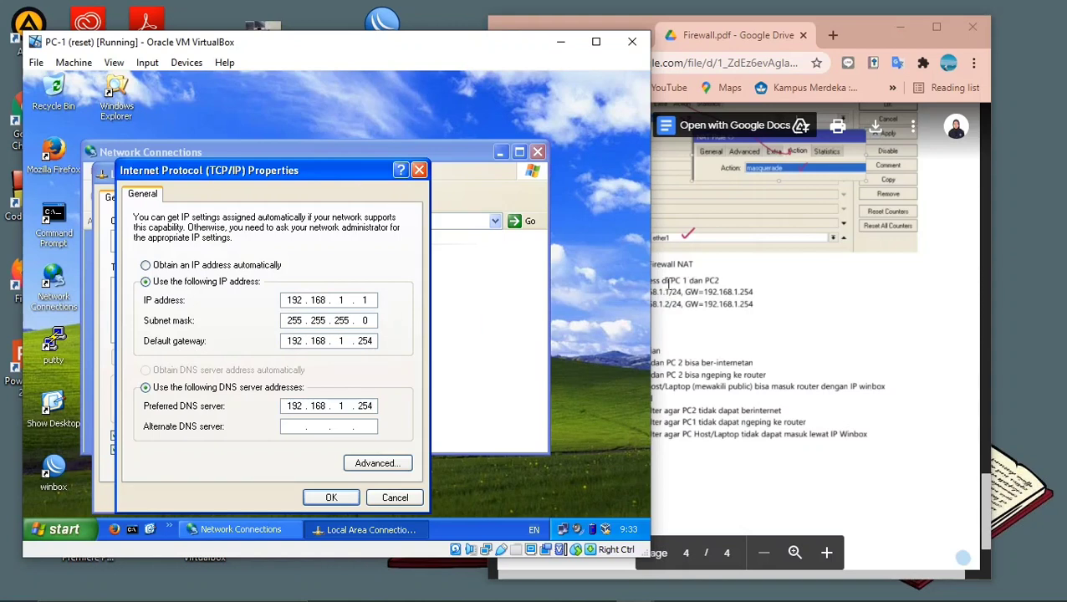
left_click(886, 291)
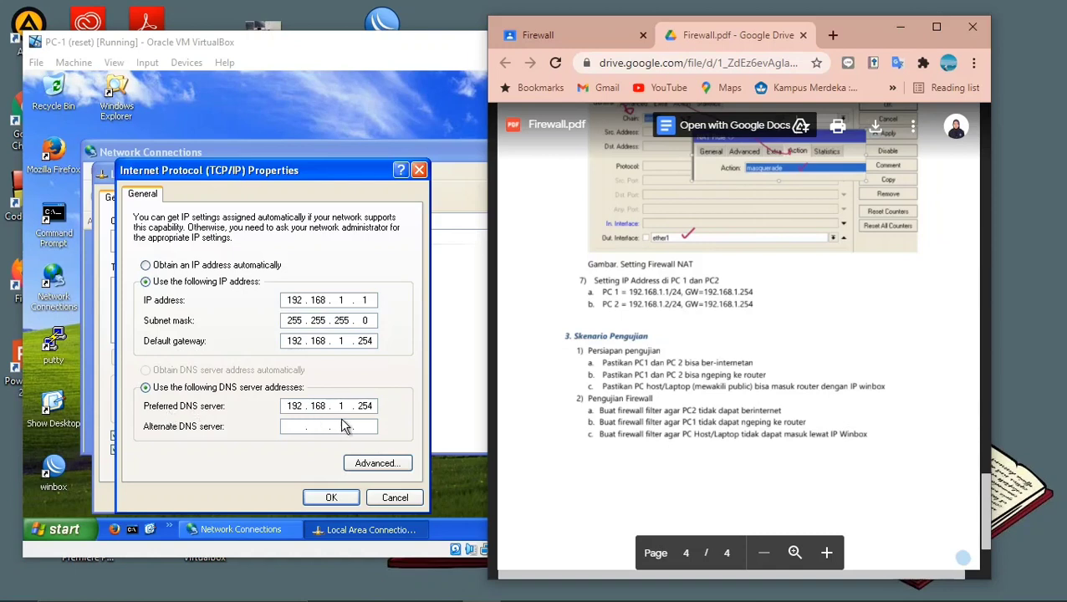
left_click(345, 498)
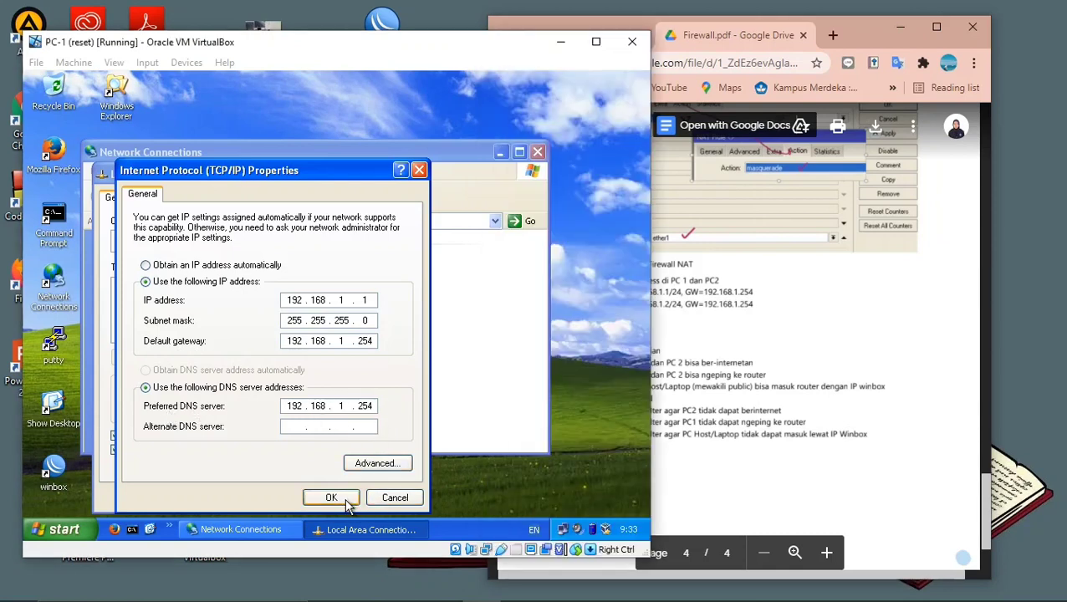
left_click(276, 498)
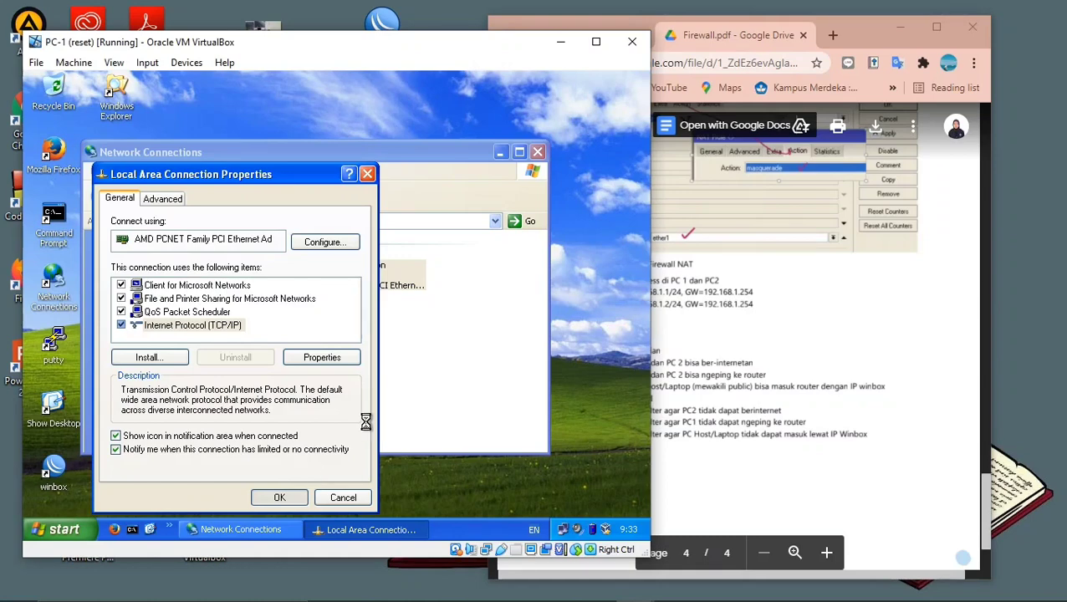
left_click(537, 152)
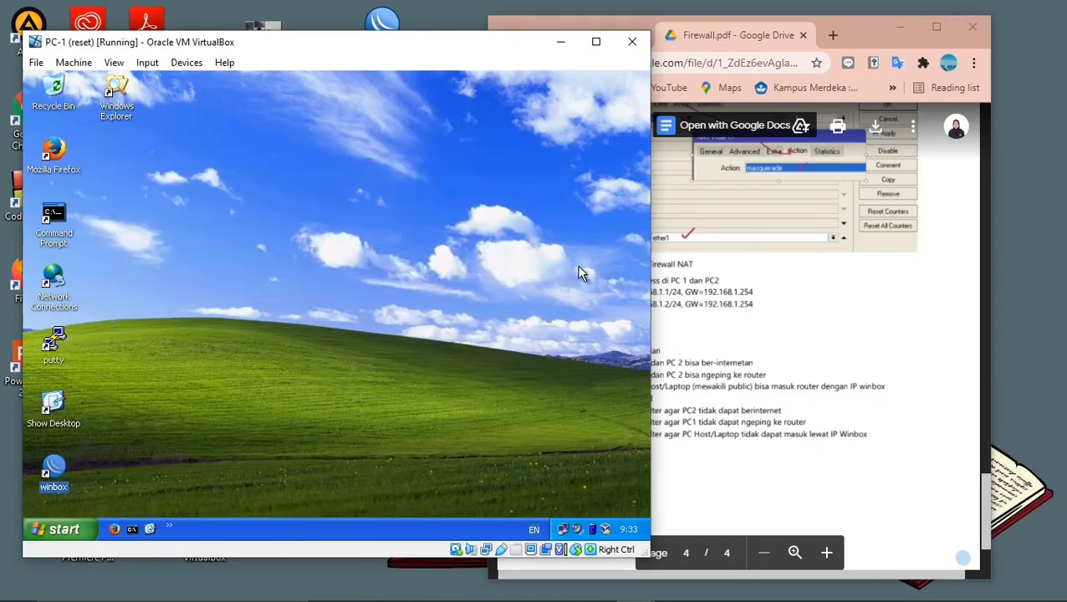
Step: Switch to the PC-2 virtual machine, check its Local Area Connection TCP/IP settings, and close the network windows
mouse_move(640, 592)
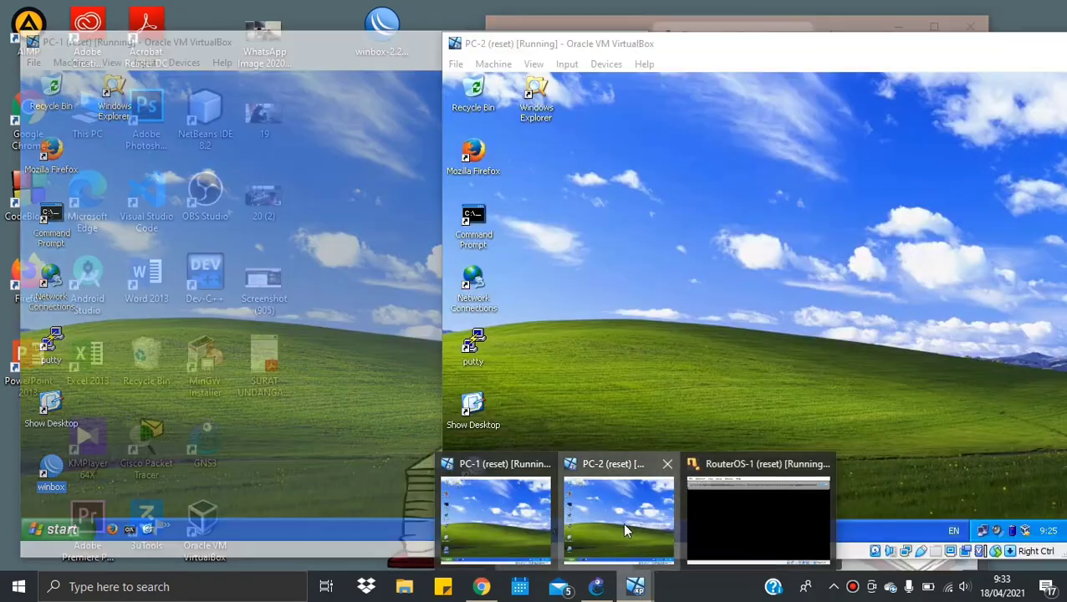
left_click(622, 522)
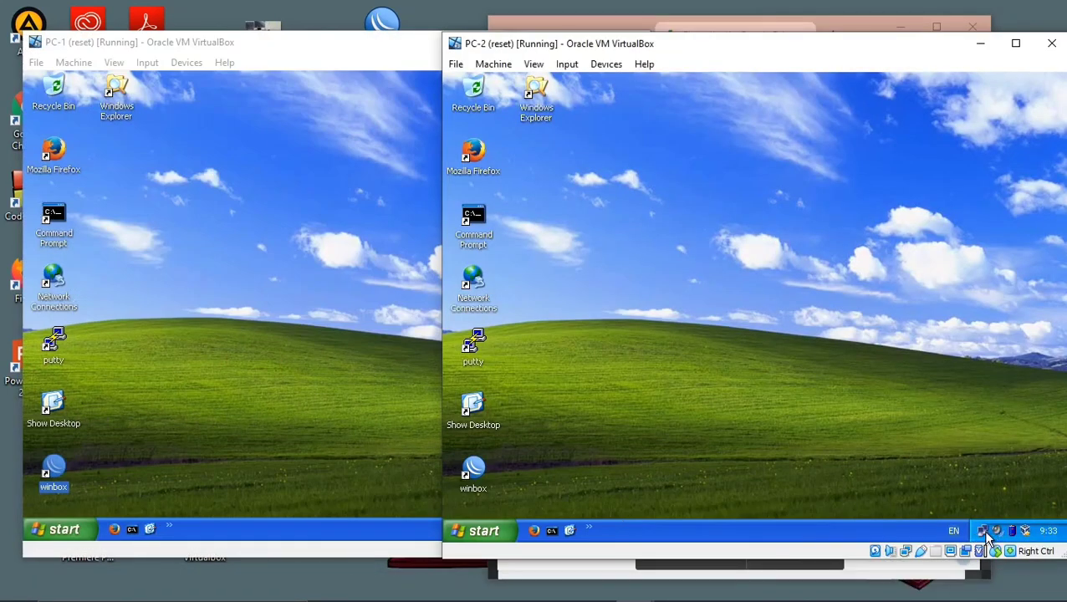
mouse_move(985, 537)
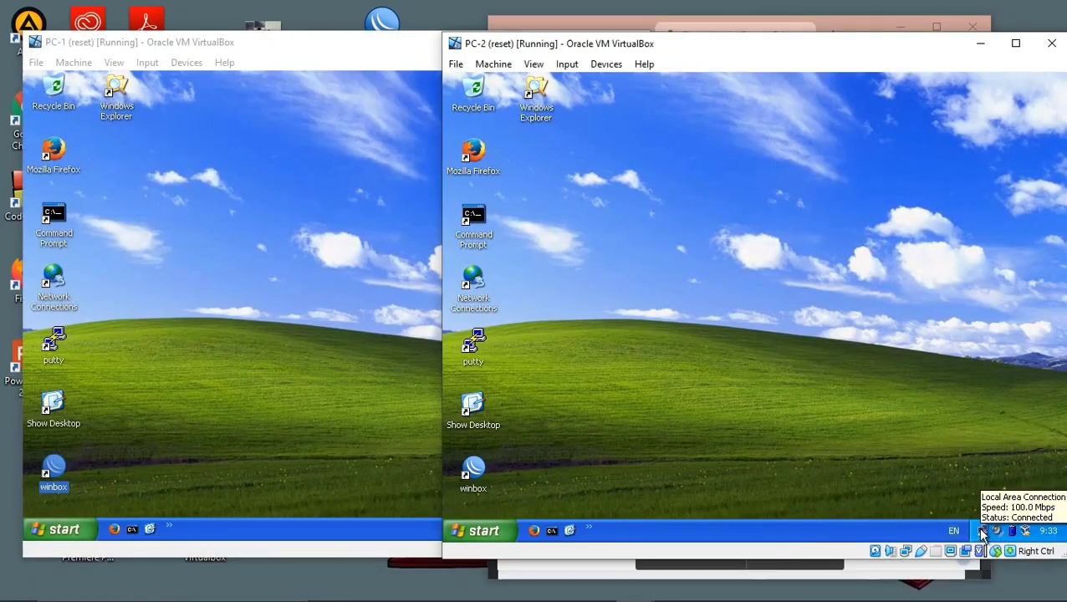
right_click(984, 533)
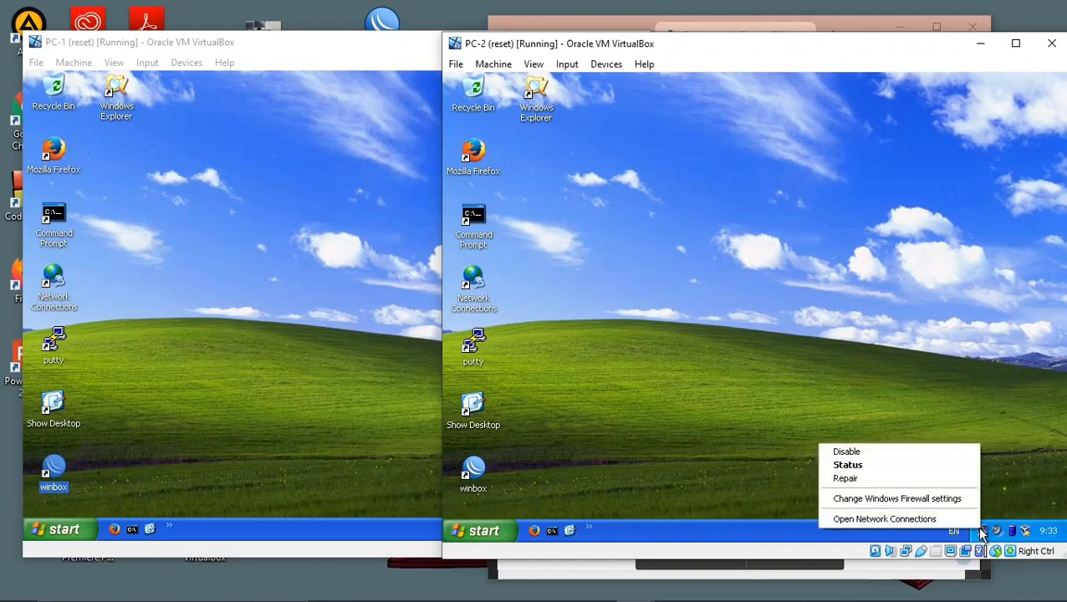
left_click(885, 518)
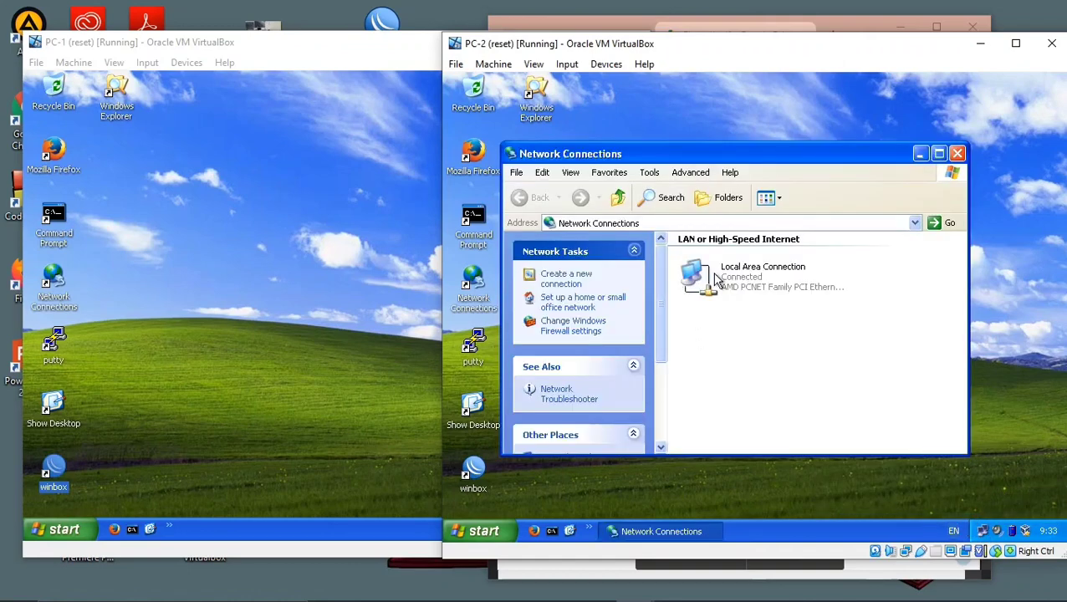
right_click(716, 275)
left_click(774, 390)
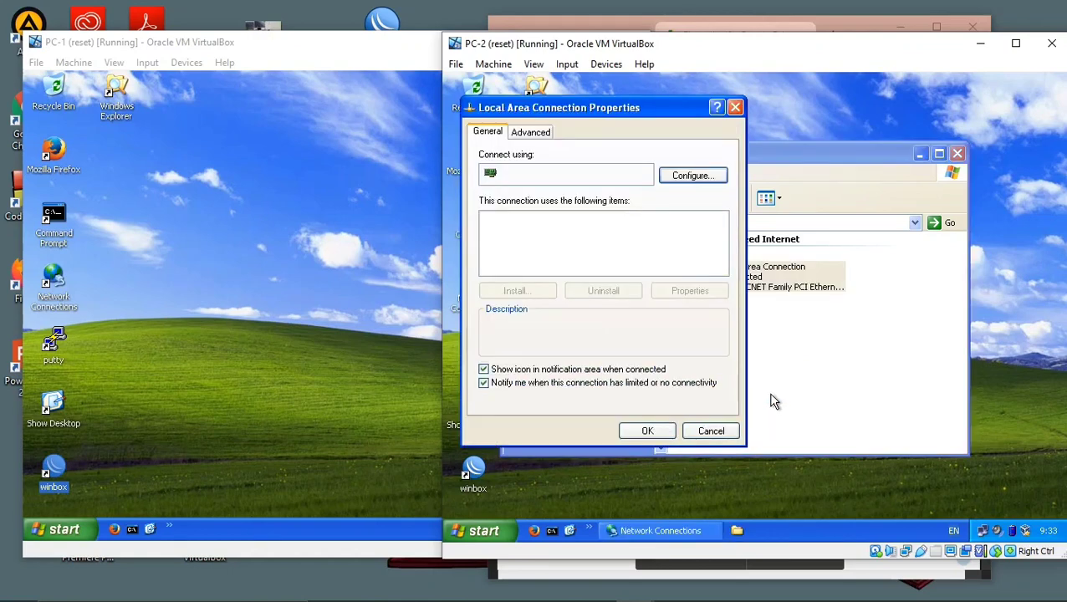
left_click(591, 259)
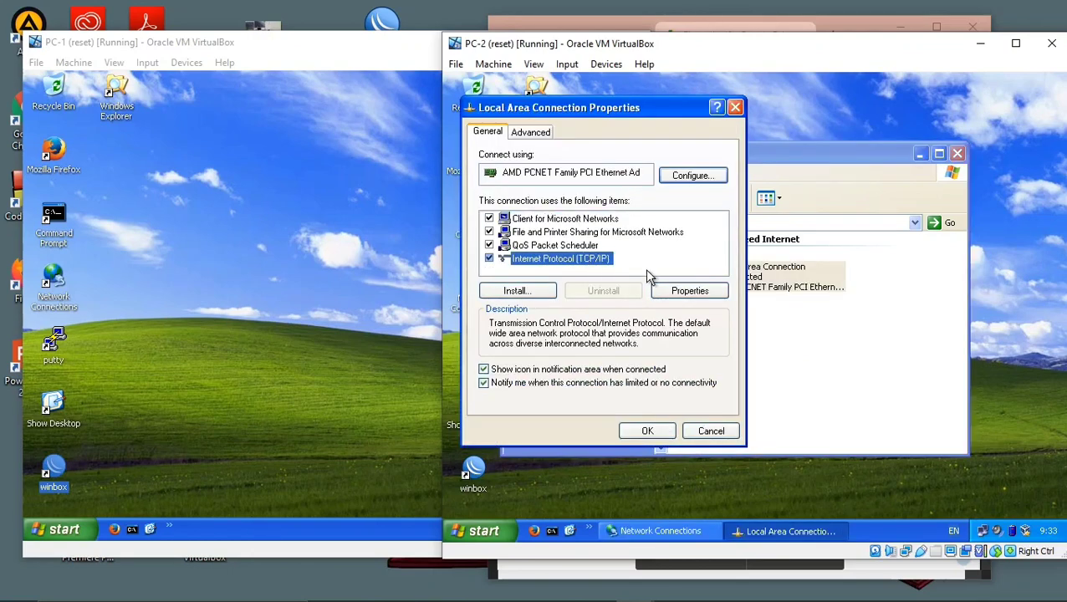
left_click(685, 292)
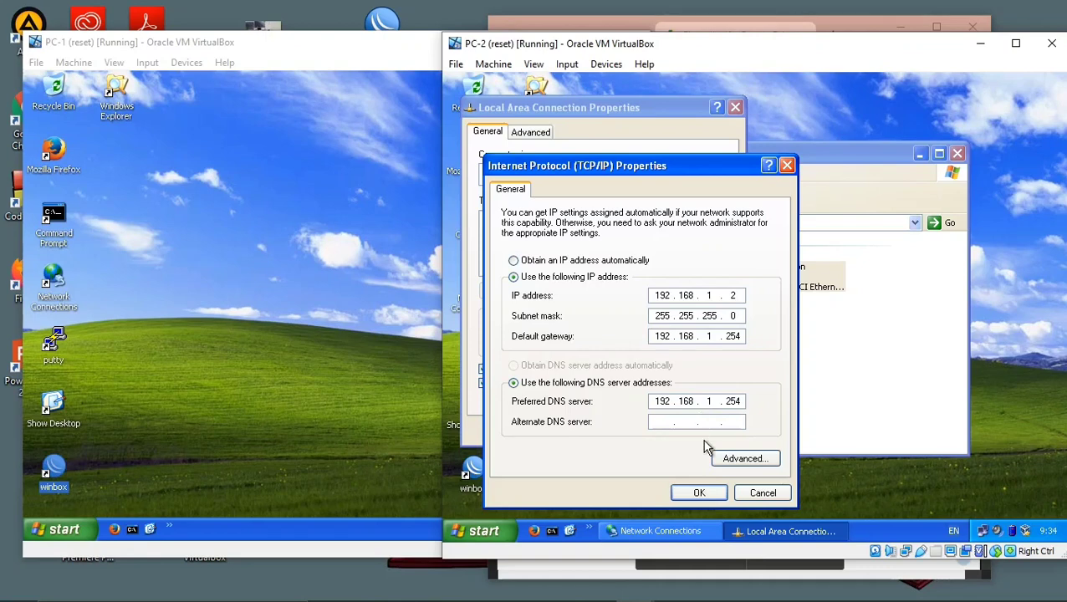
left_click(698, 493)
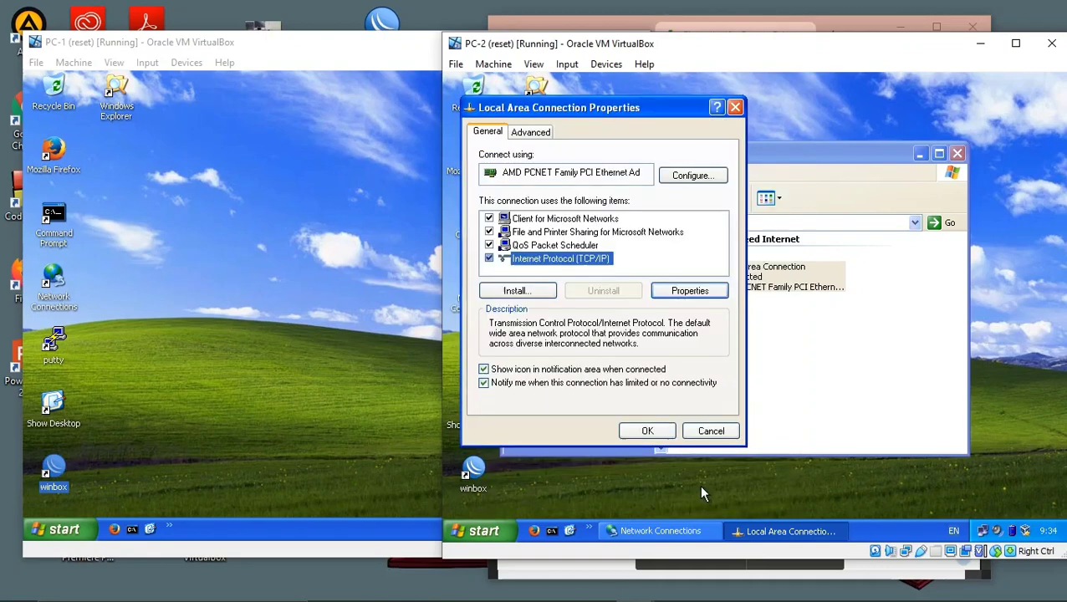
left_click(667, 435)
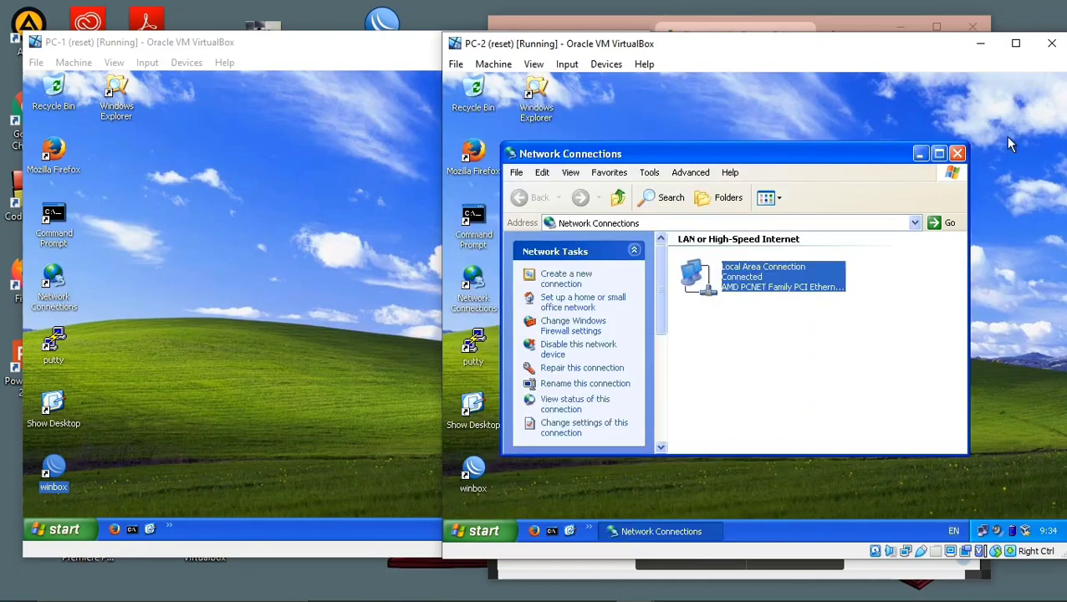
left_click(956, 153)
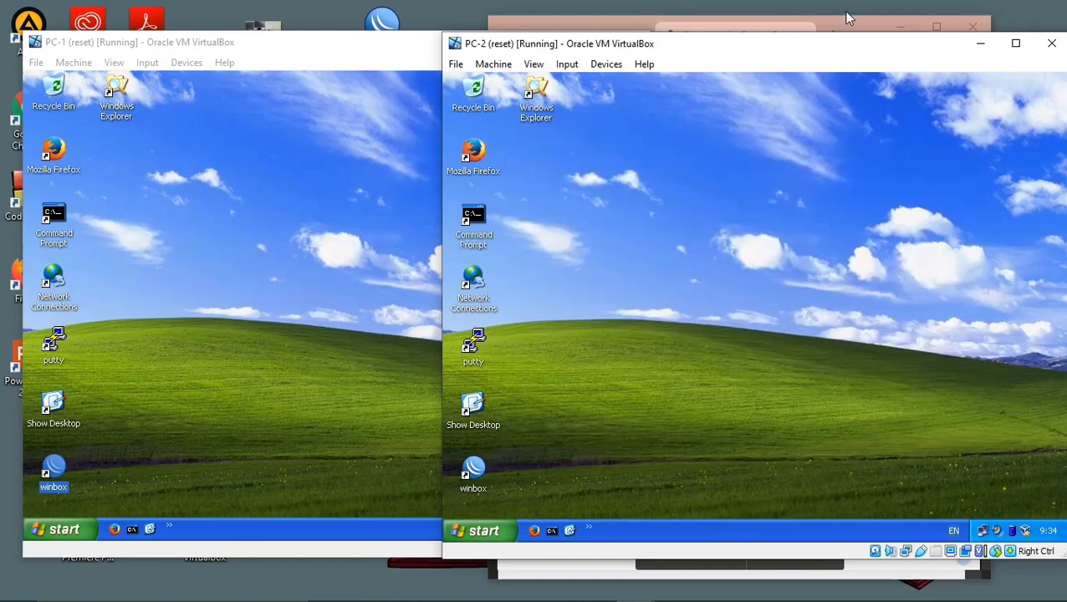
Step: Read the test preparation instructions in the PDF and test PC-1's internet access by searching for "yt" in Firefox
left_click(850, 28)
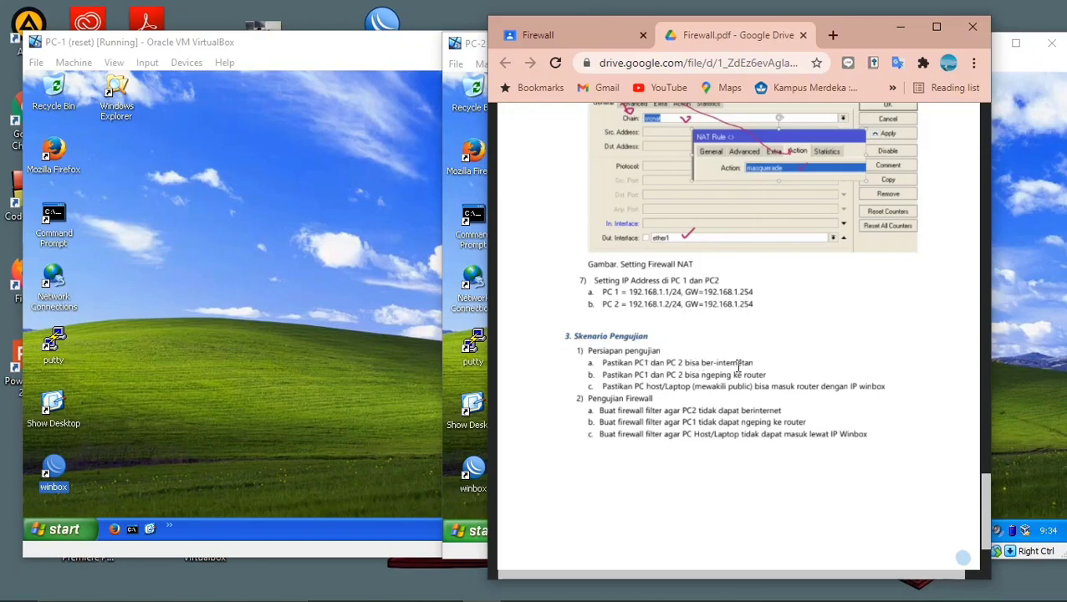
left_click(276, 341)
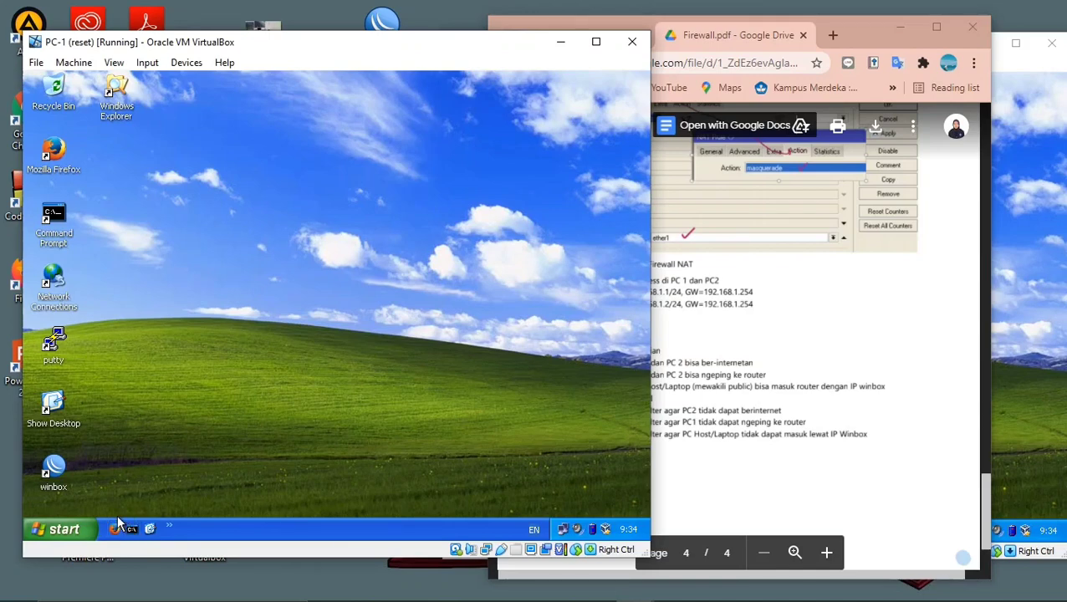
left_click(118, 522)
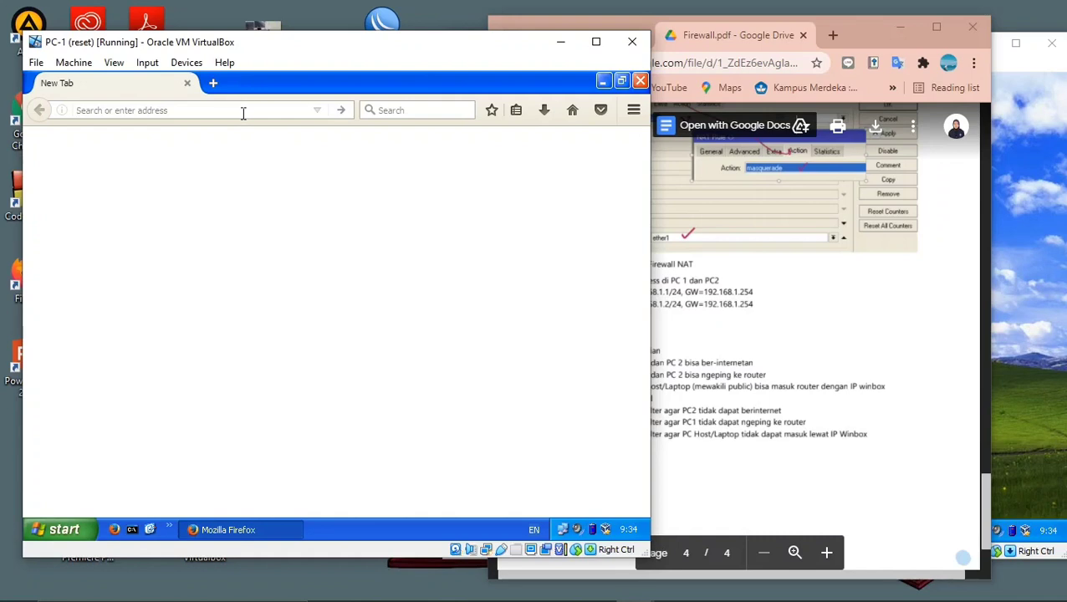
type("yt")
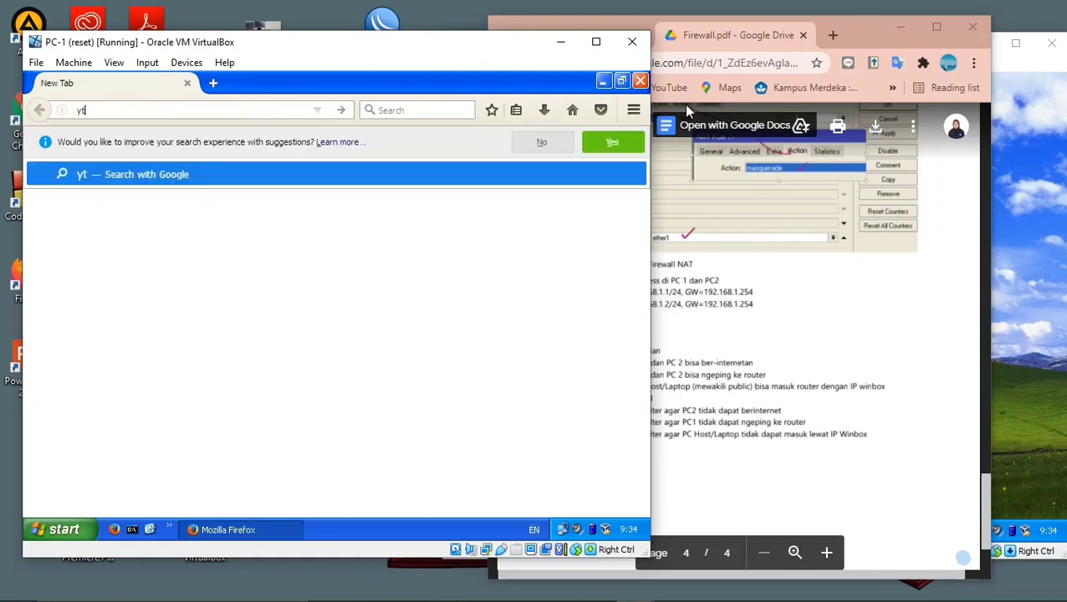
key("Return")
Step: Switch to PC-2 and test its internet access by searching for "yt" in Firefox, closing the extra browser window
left_click(1023, 158)
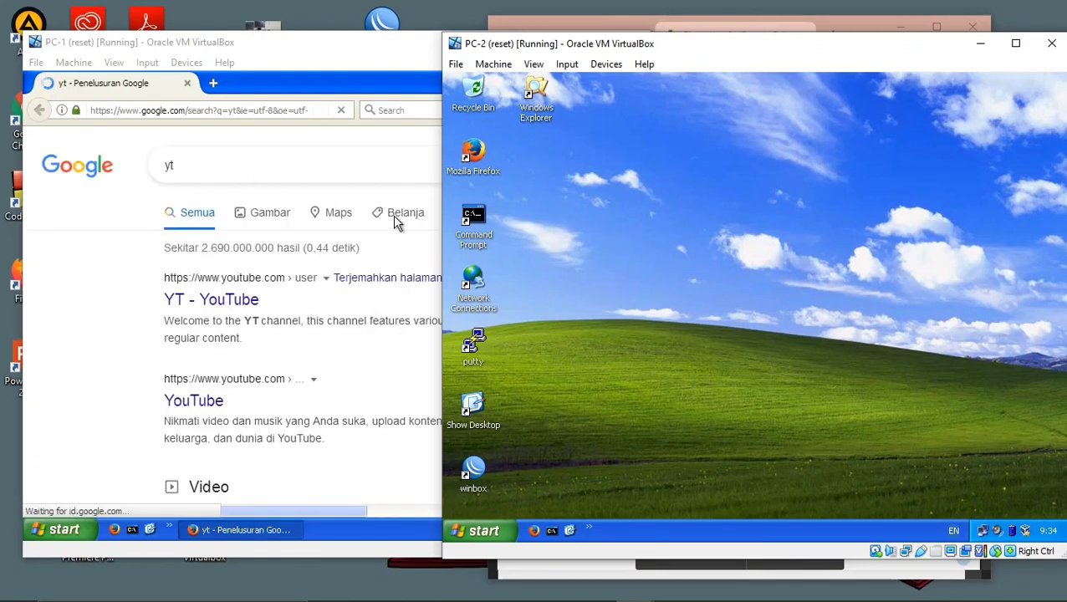
left_click(534, 530)
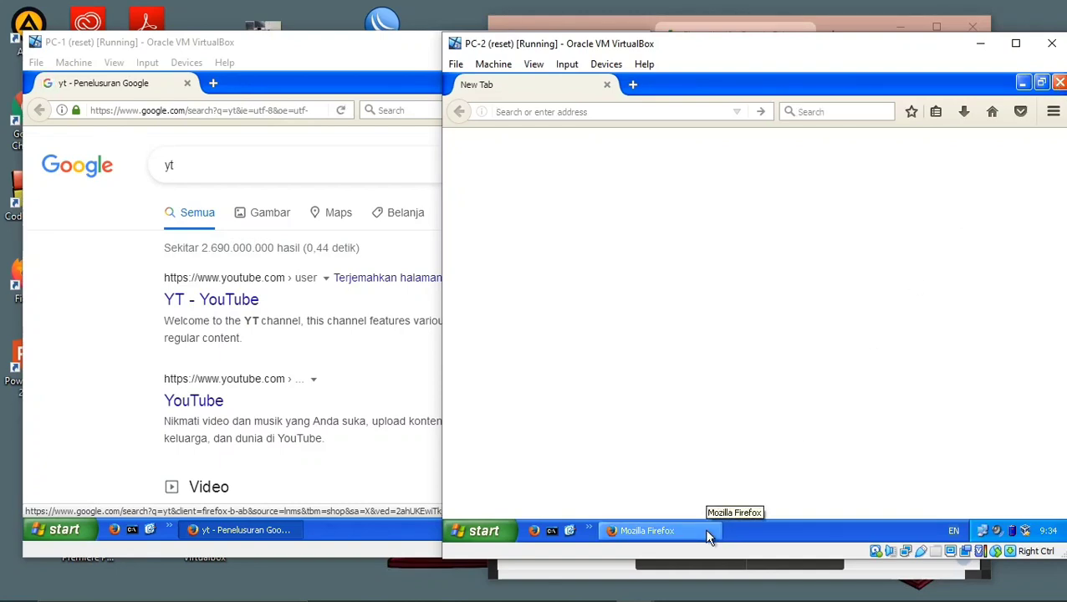
left_click(527, 113)
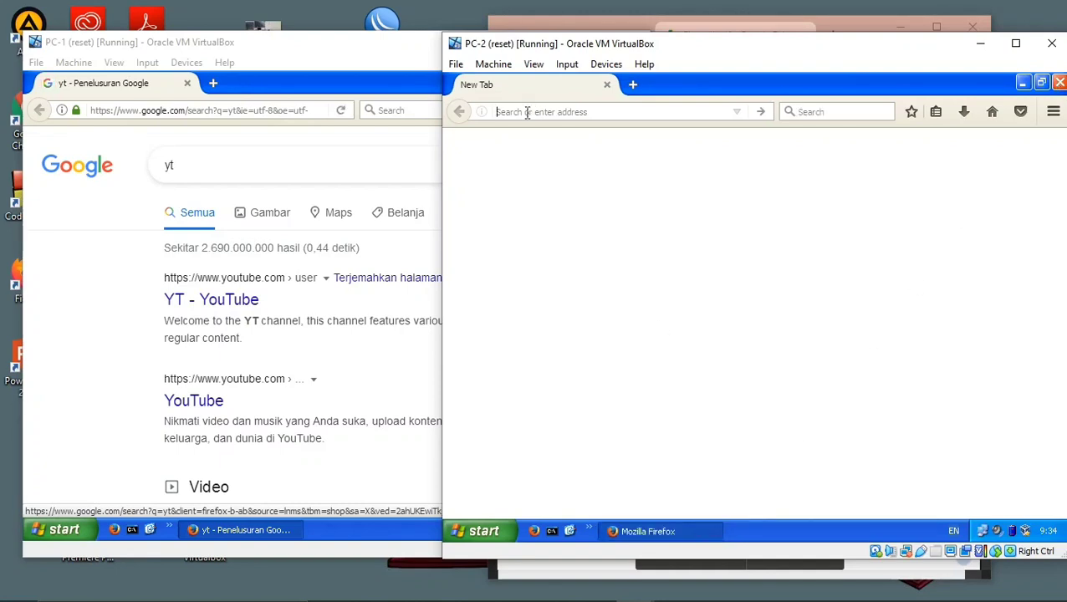
type("yt")
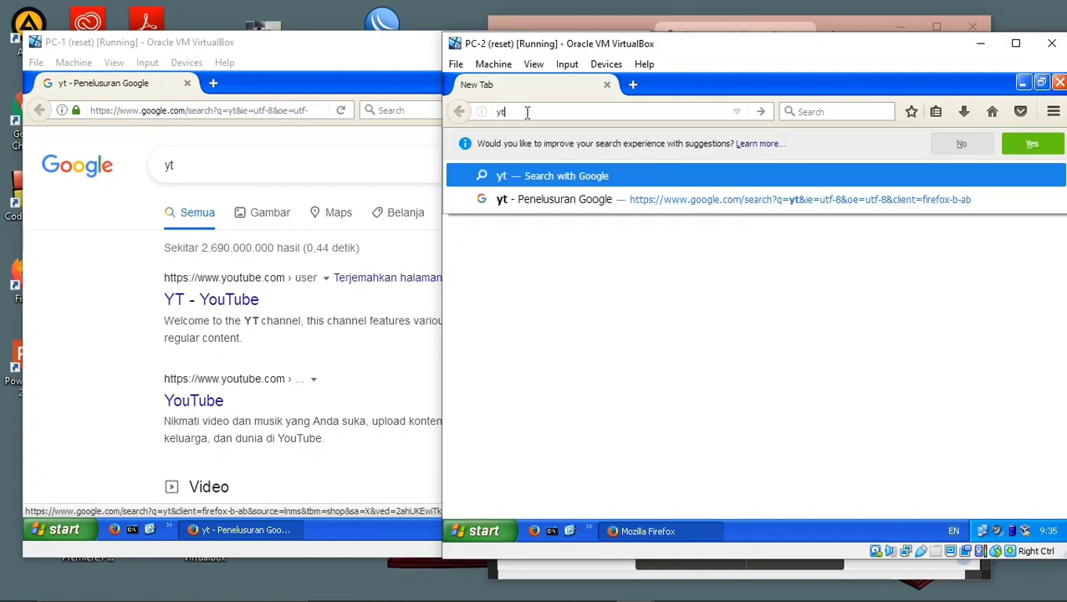
key("Return")
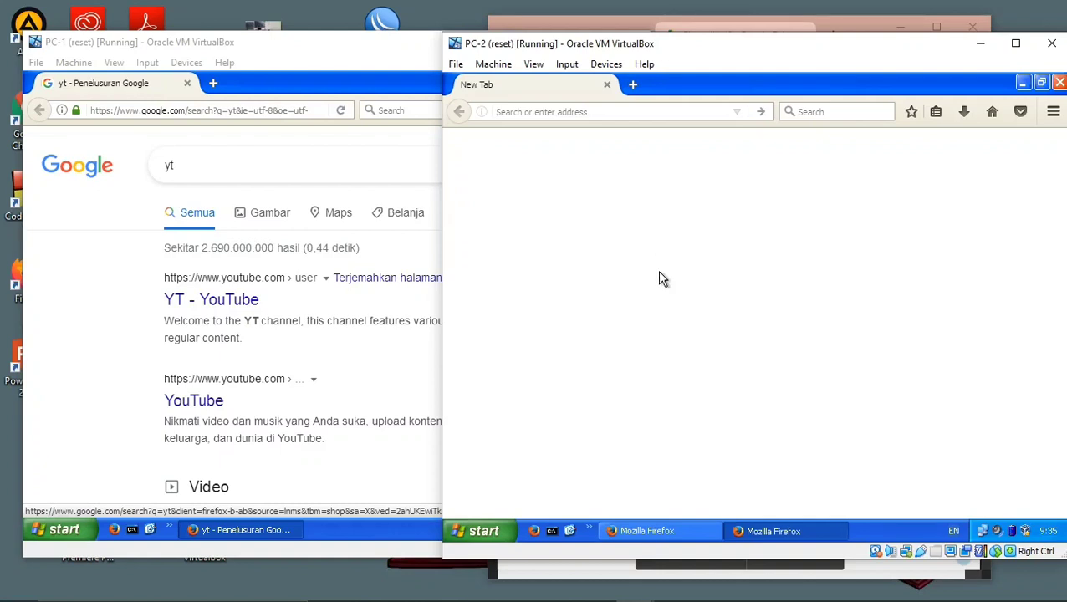
left_click(773, 535)
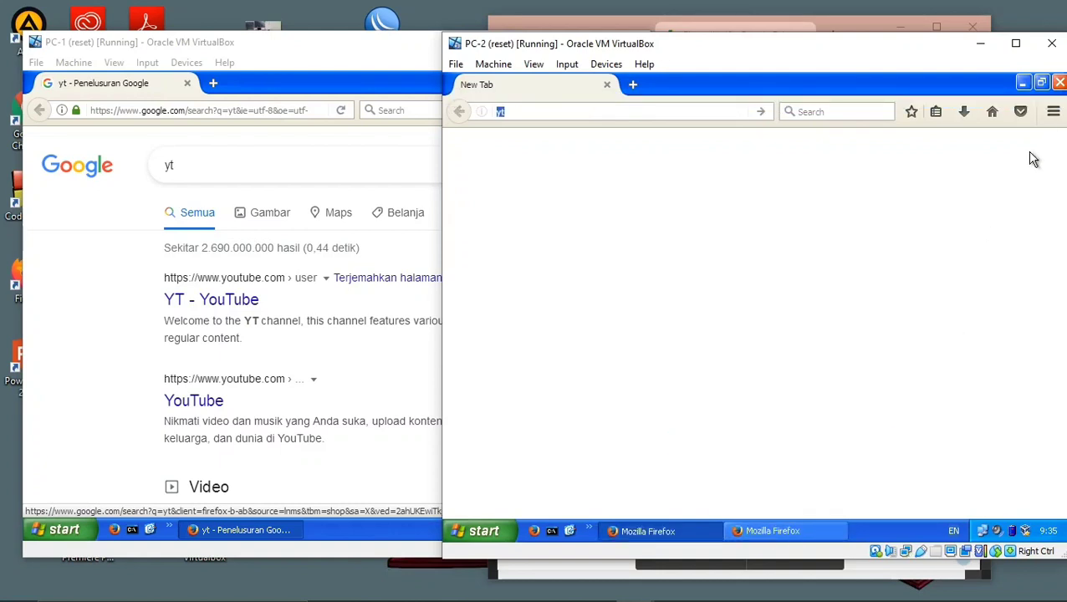
left_click(784, 535)
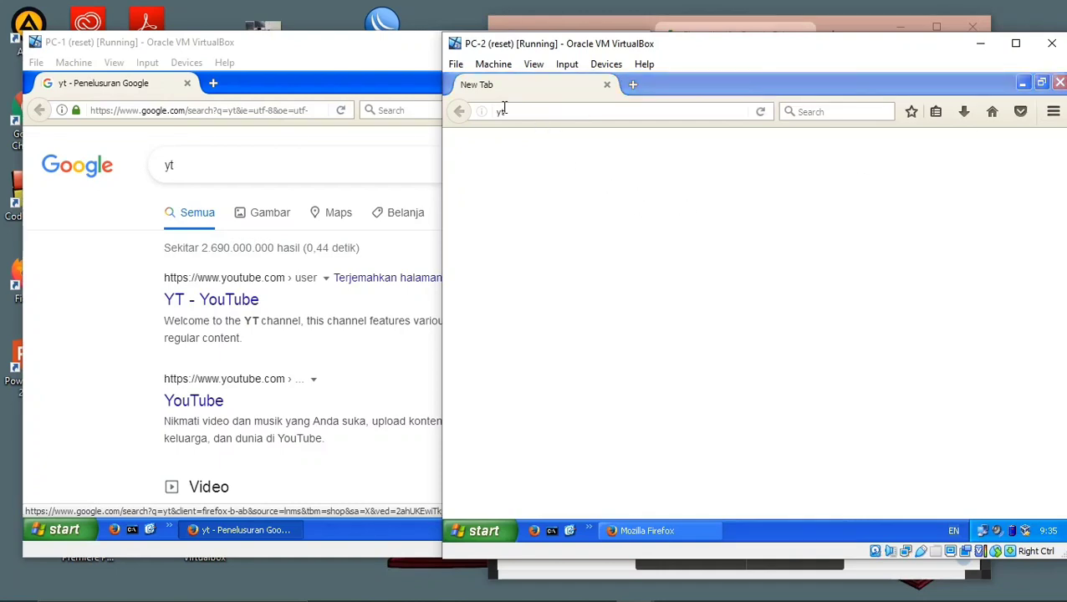
left_click(689, 111)
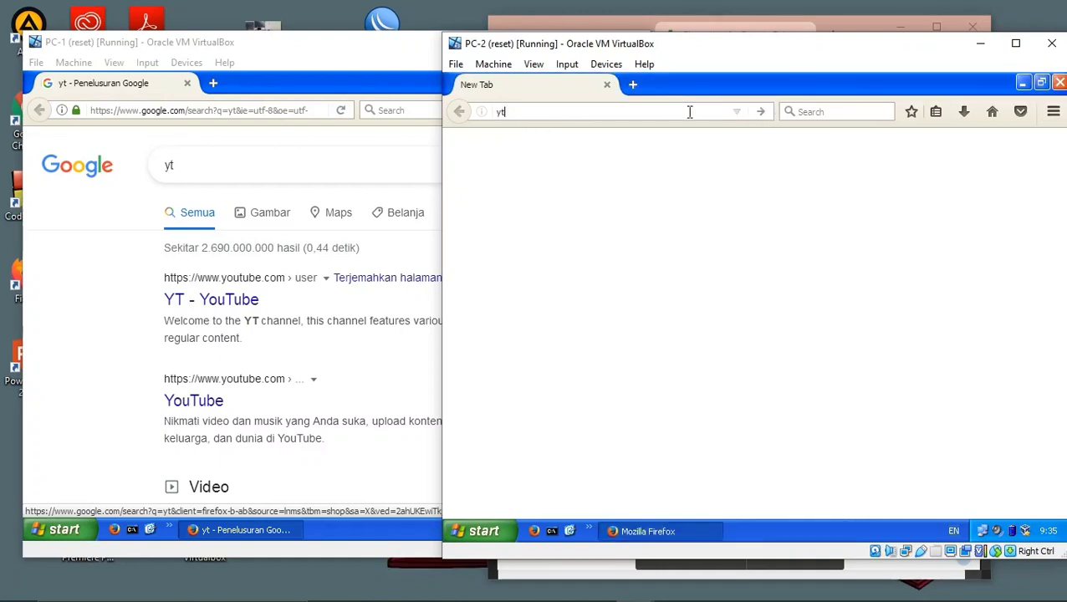
key("Return")
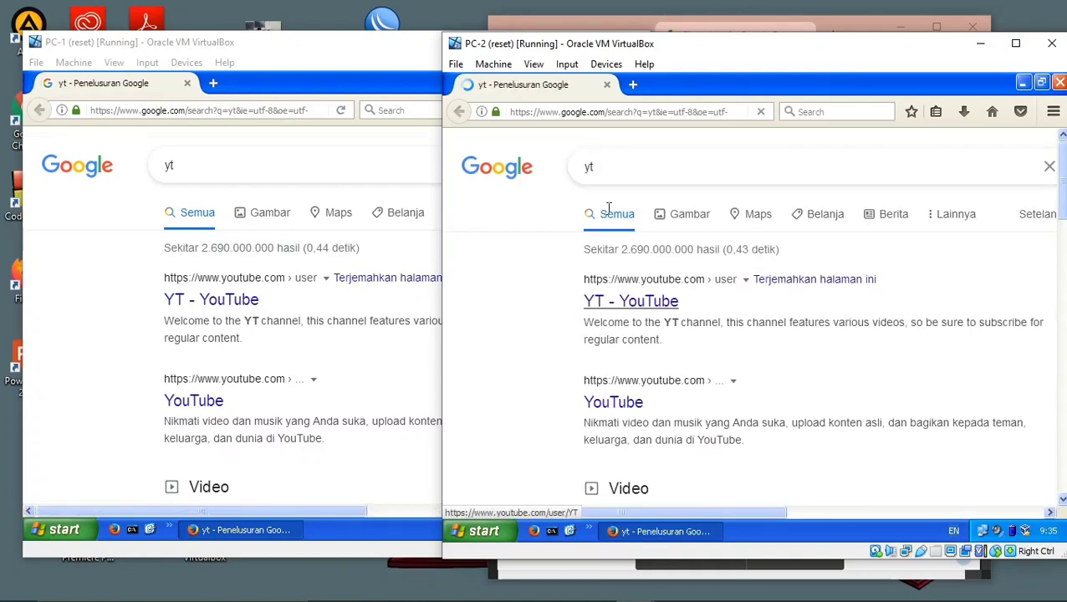
Step: Close Firefox on both the PC-1 and PC-2 virtual machines
left_click(279, 96)
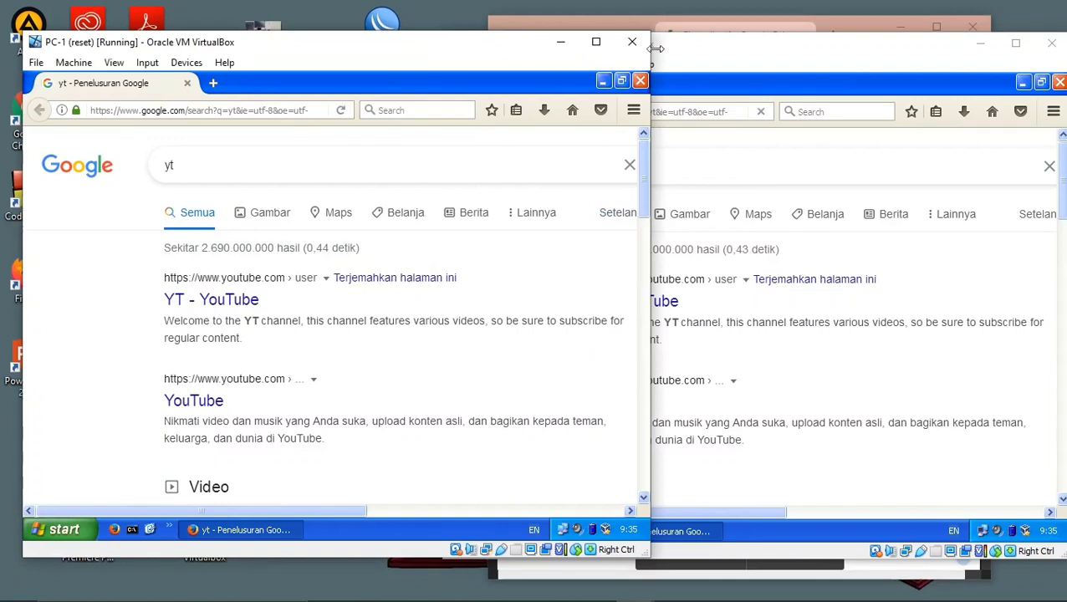
left_click(638, 77)
left_click(893, 97)
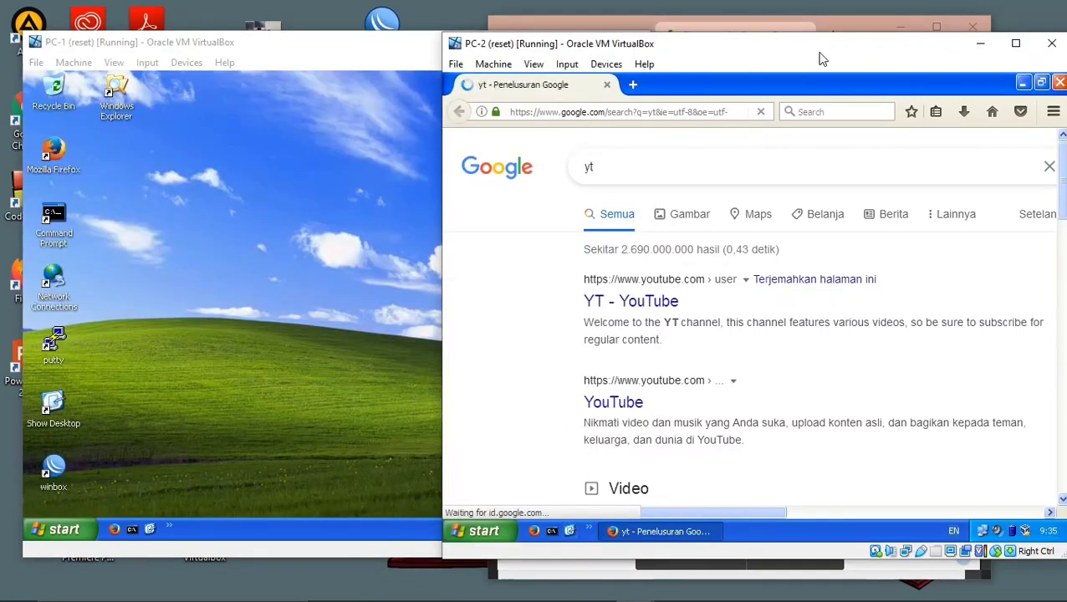
Step: Check the next test instruction in the PDF and ping the router at 192.168.1.254 from PC-1's Command Prompt
left_click(842, 27)
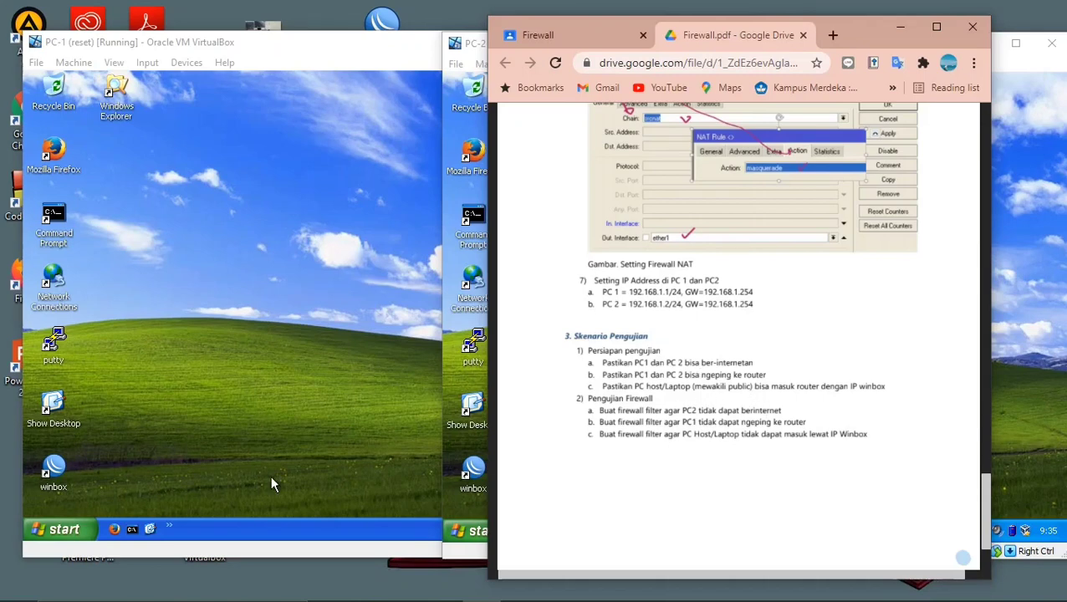
left_click(133, 525)
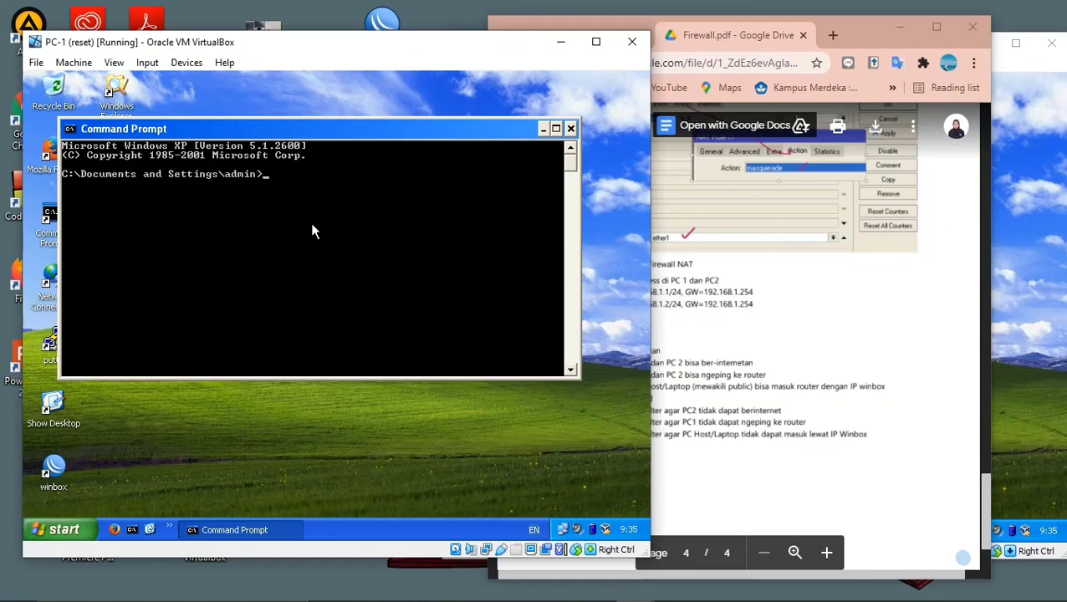
type("ping 192.168.1.254")
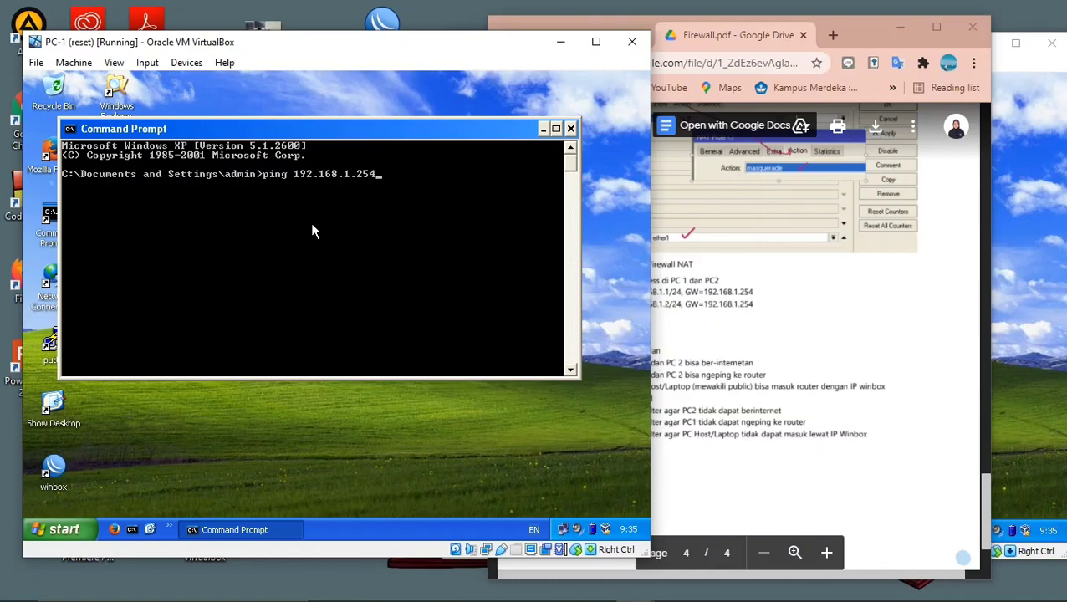
key("Return")
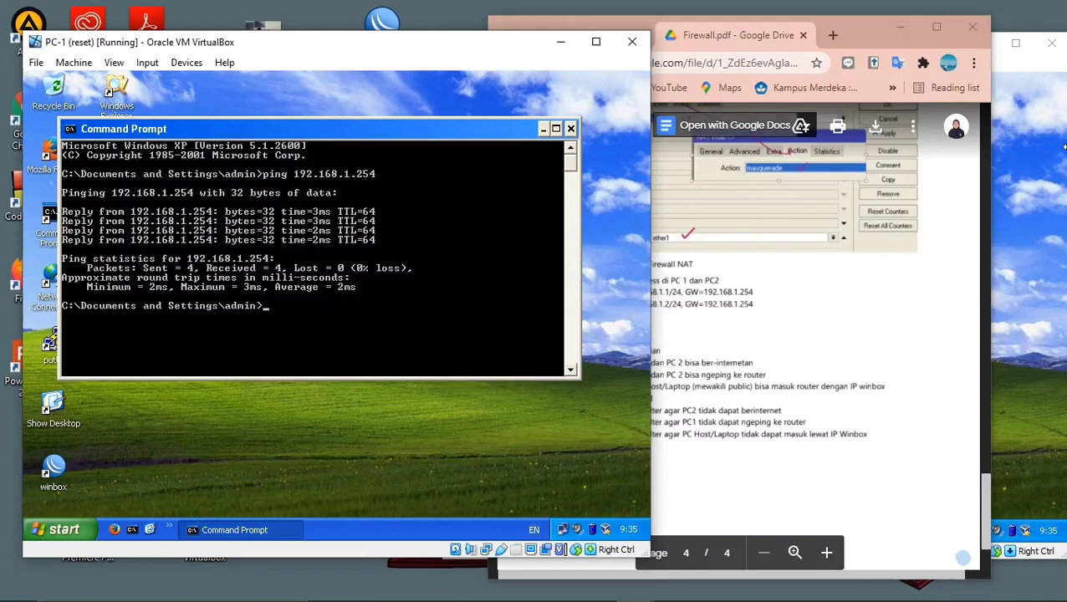
Step: Ping 192.168.1.2 from PC-2's Command Prompt, and close the Command Prompt windows on both virtual machines
left_click(996, 215)
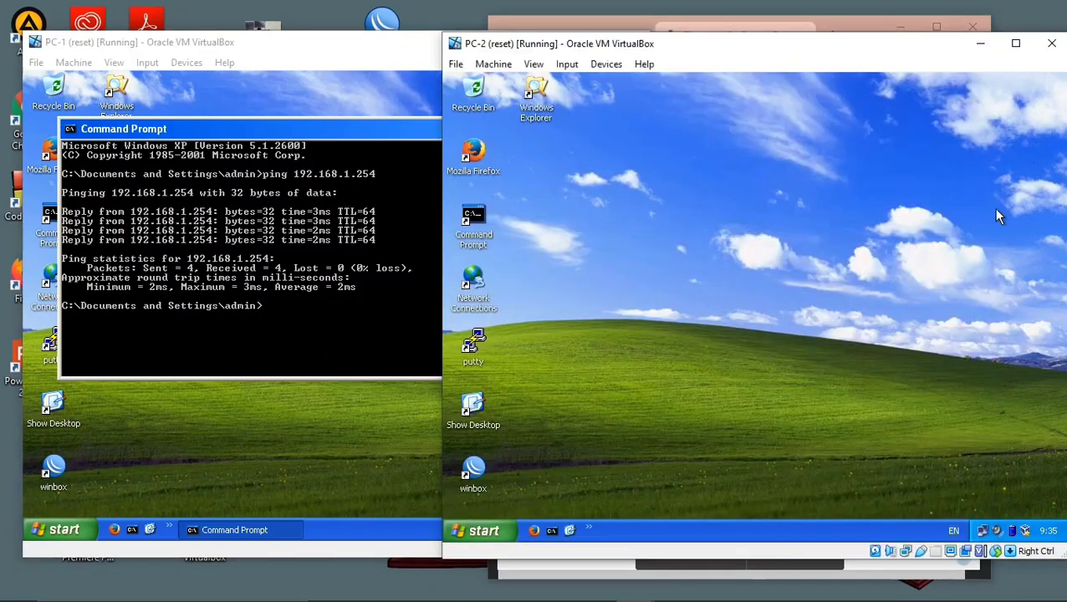
left_click(549, 532)
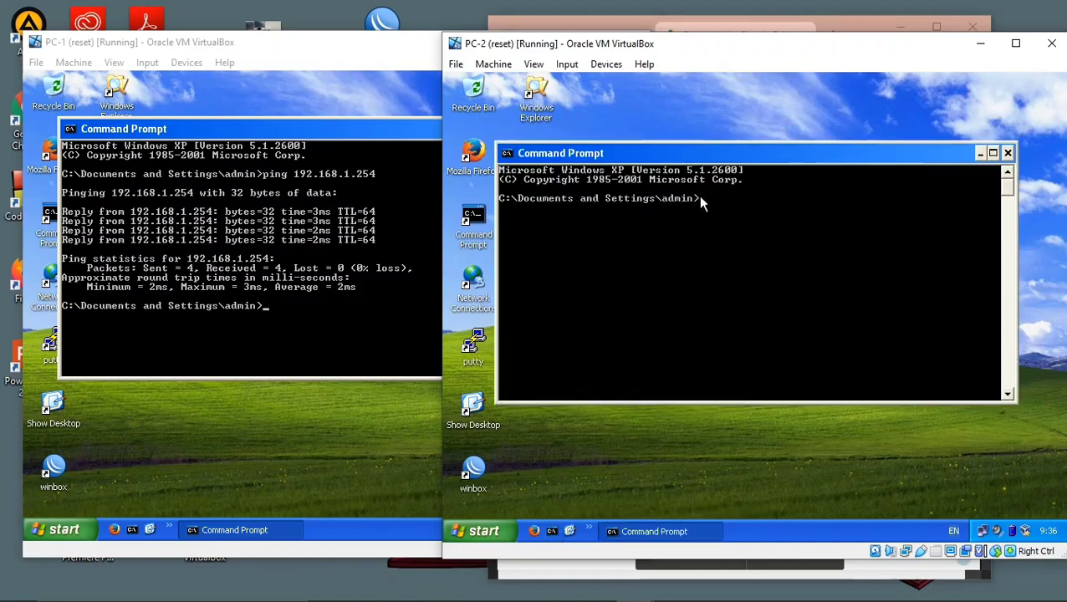
type("ping 192.168.1.2")
key("Return")
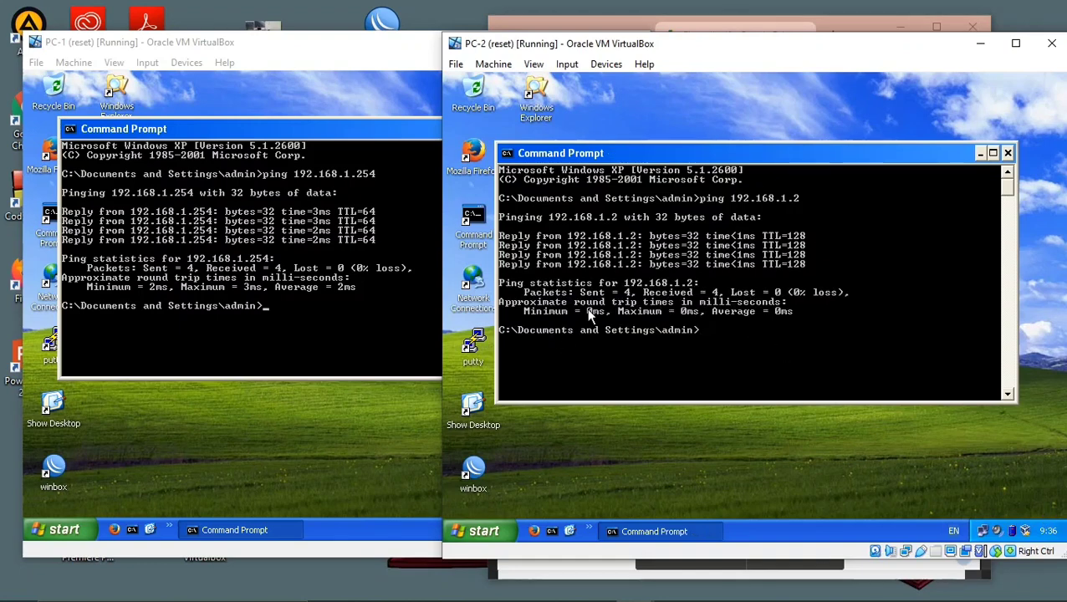
left_click(1008, 154)
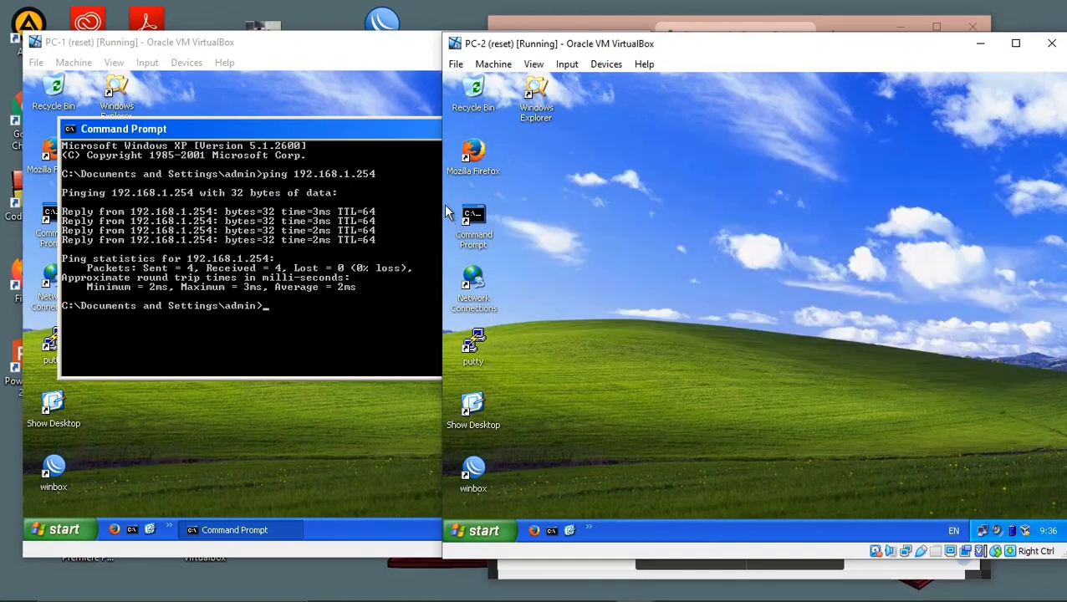
left_click(416, 140)
left_click(572, 129)
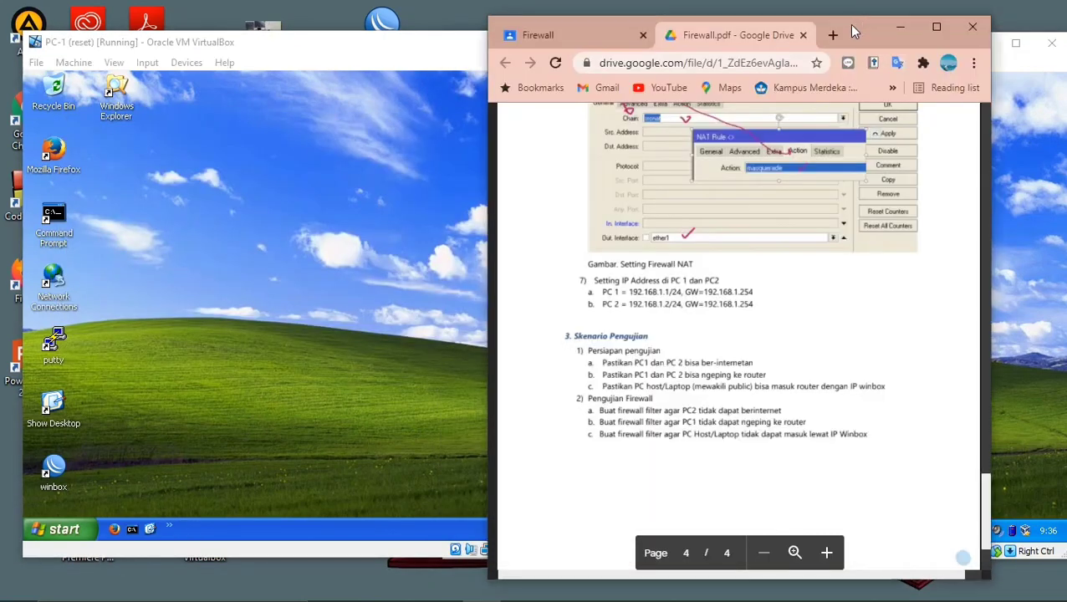
Step: Minimize the browser, launch WinBox on the host PC, and move the PC-1 window away from the WinBox loader
left_click(854, 22)
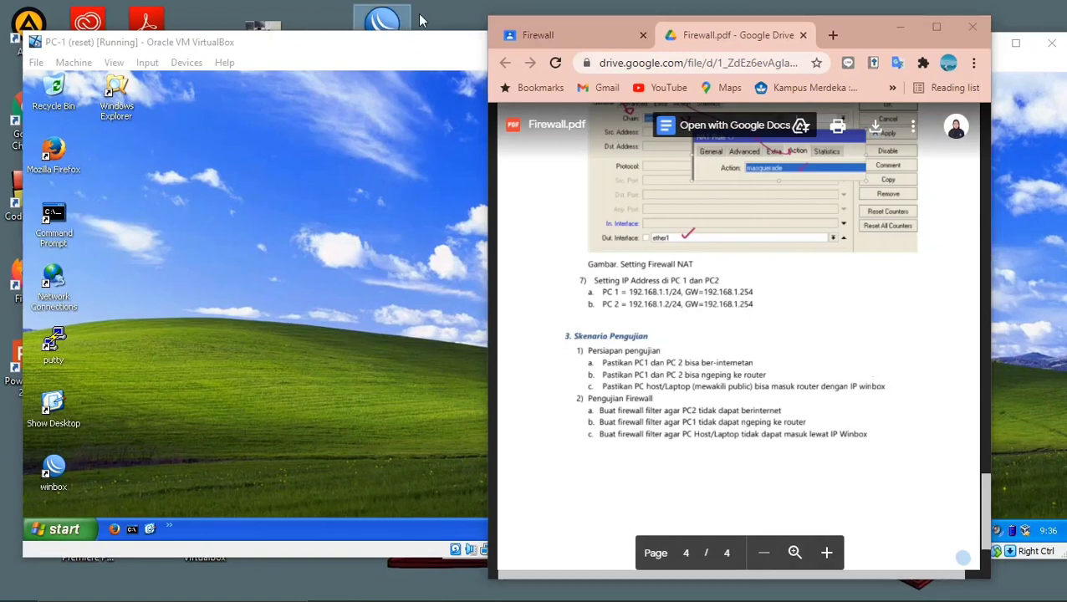
left_click(459, 42)
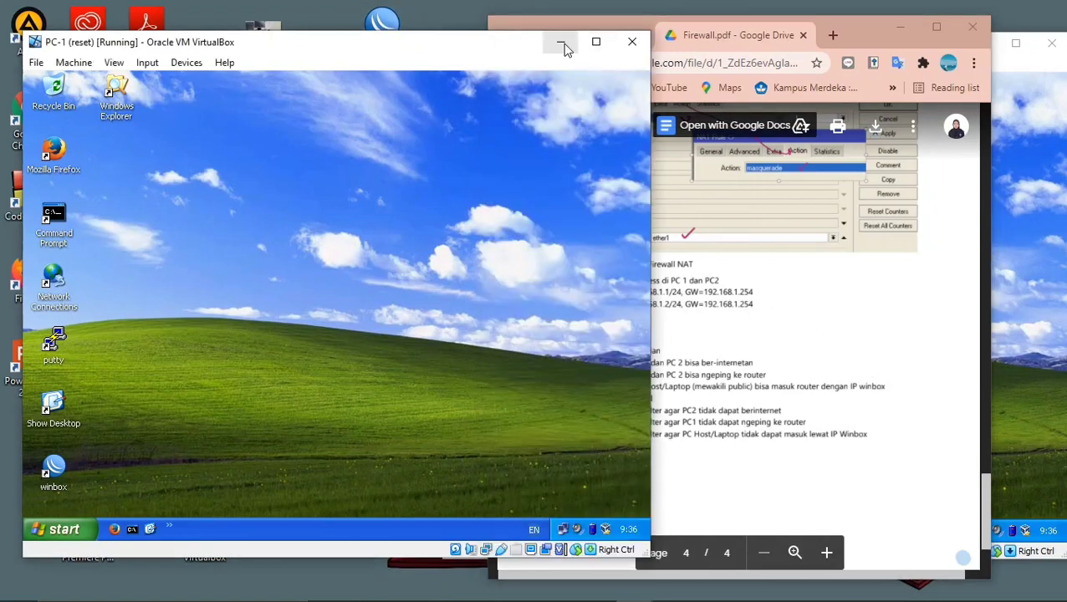
left_click(850, 38)
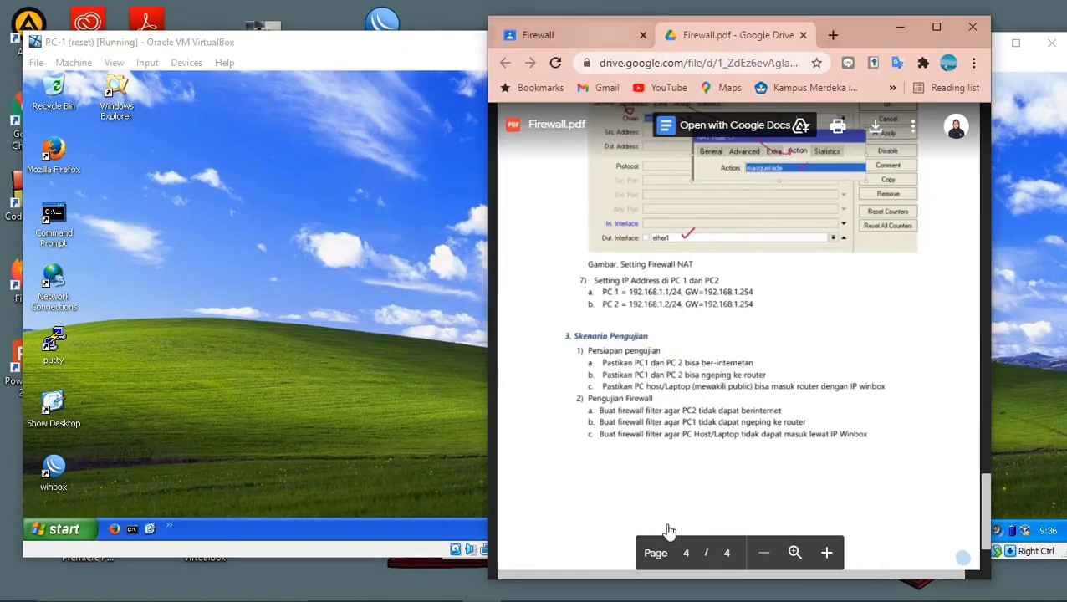
key("ctrl+shift+Tab")
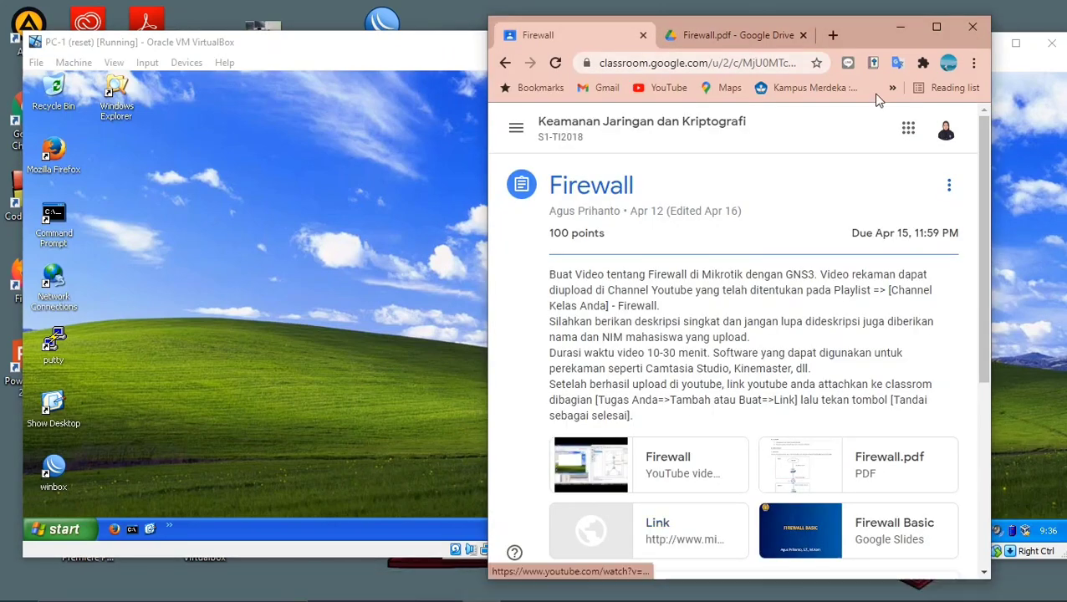
left_click(901, 29)
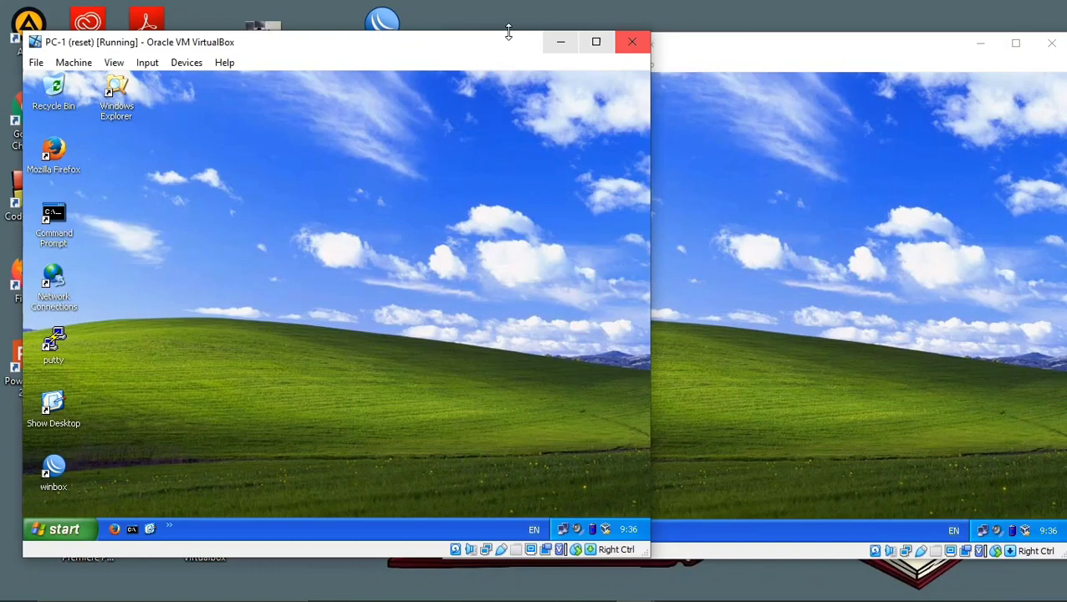
left_click(391, 24)
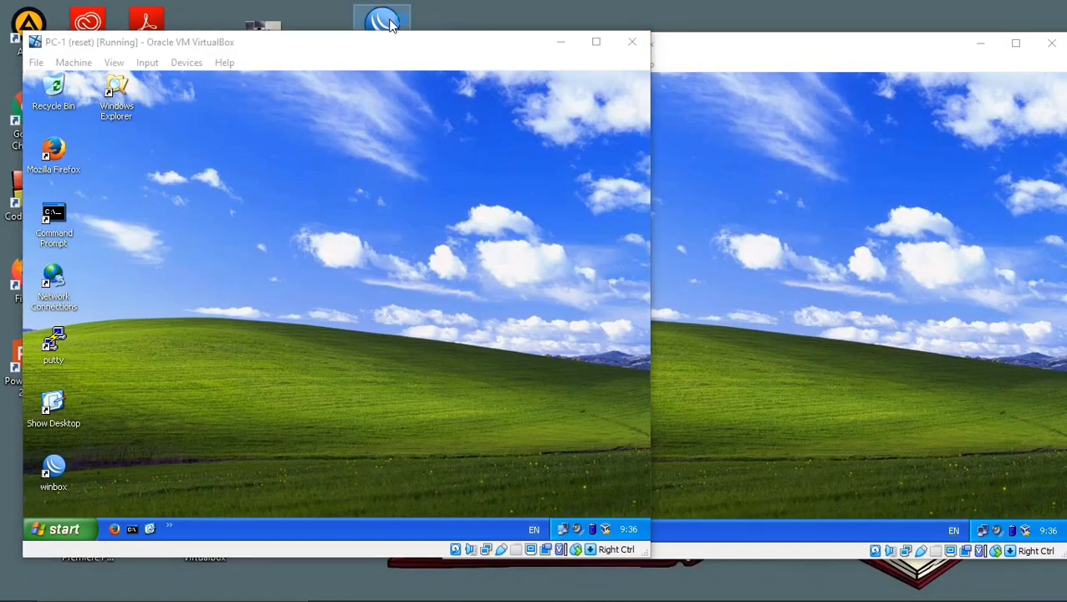
double_click(391, 24)
left_click_drag(469, 45, 528, 90)
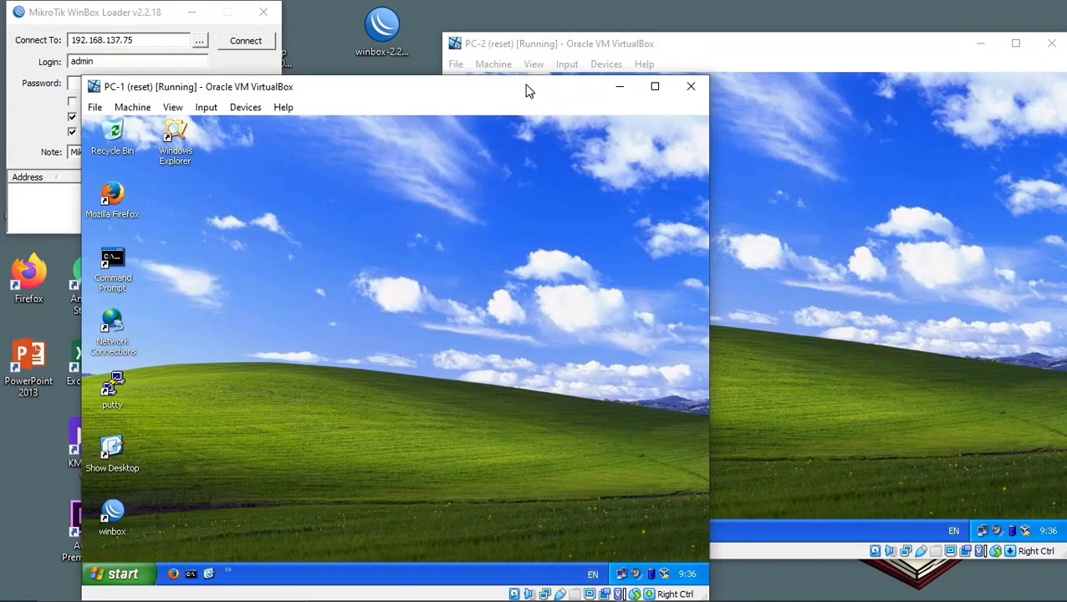
Step: Connect the host PC's WinBox to the router at 192.168.137.75 with the admin login
left_click(172, 16)
left_click(202, 40)
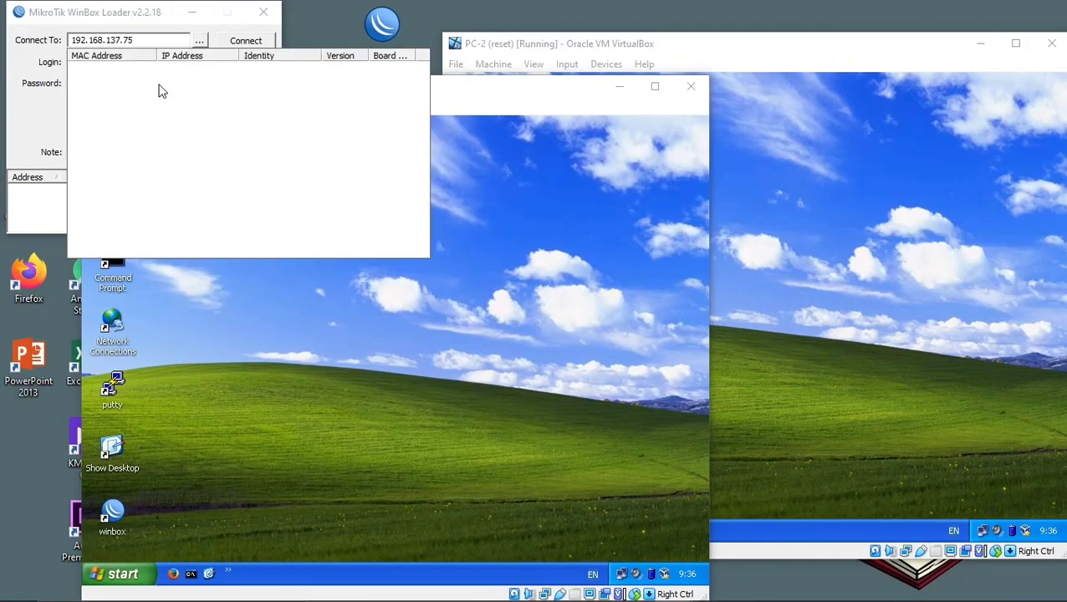
left_click(190, 73)
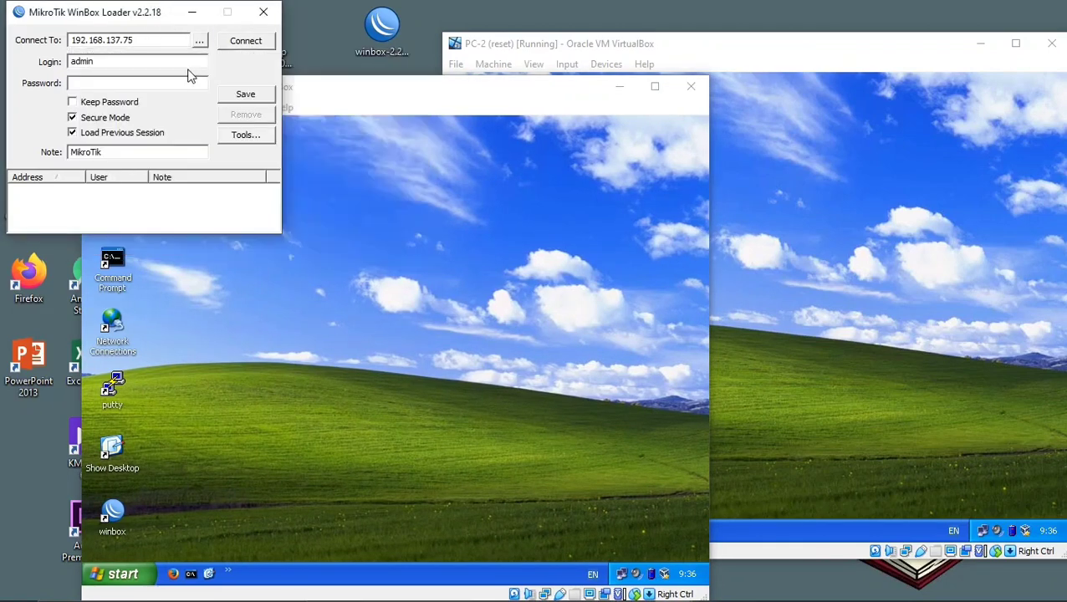
left_click(243, 43)
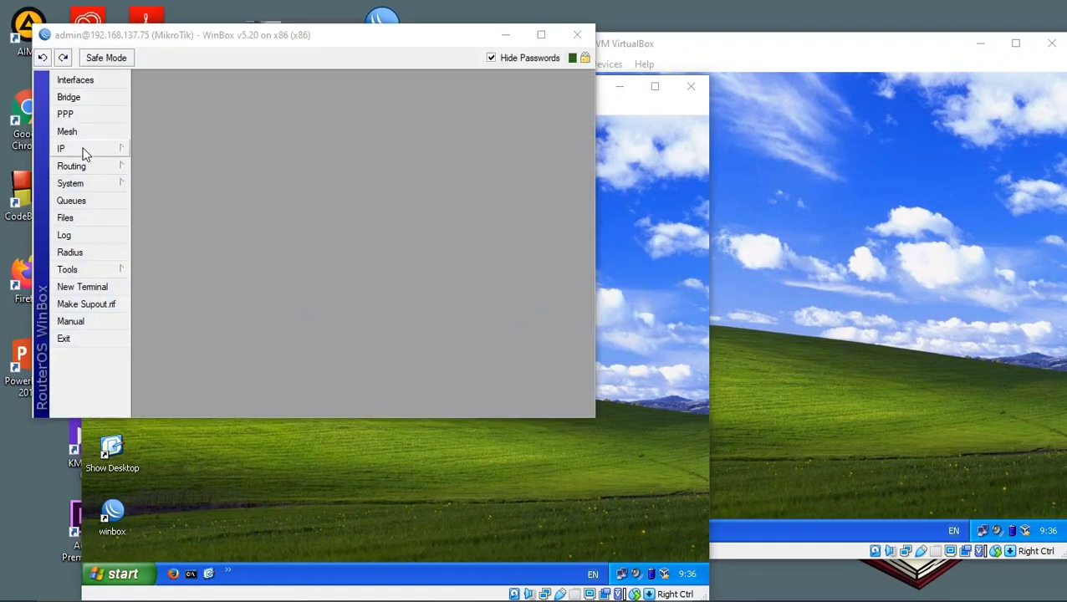
Step: Check the router's IP address list from the host PC, and exit WinBox
left_click(83, 154)
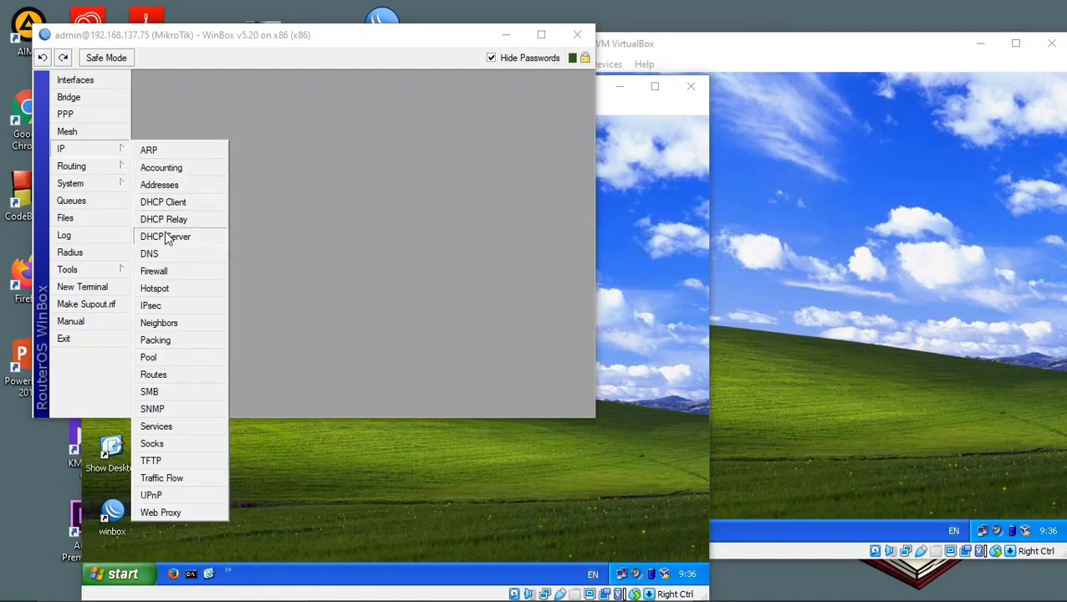
left_click(191, 185)
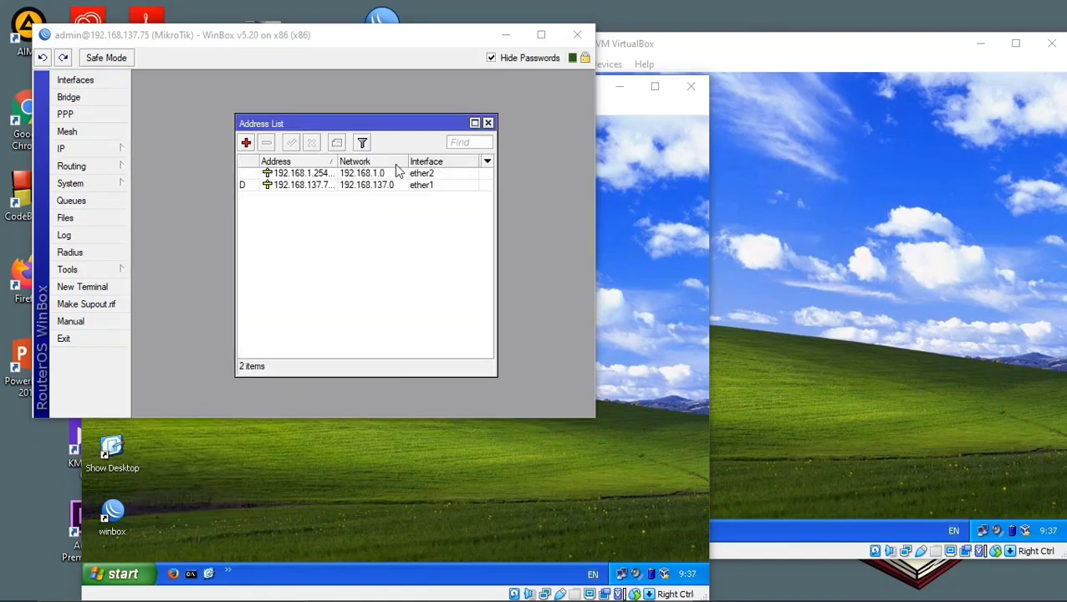
left_click(488, 124)
left_click(66, 339)
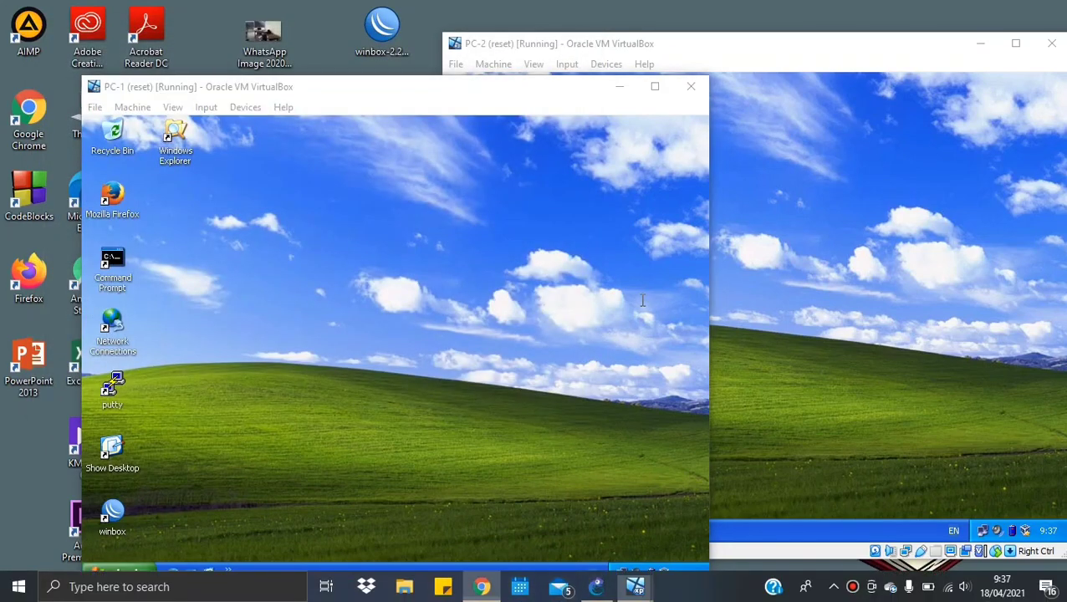
Step: Read the firewall test instructions in Firewall.pdf, and connect to the router at 08:00:27:0E:56:F1 with WinBox on PC-1
left_click(481, 586)
left_click(736, 35)
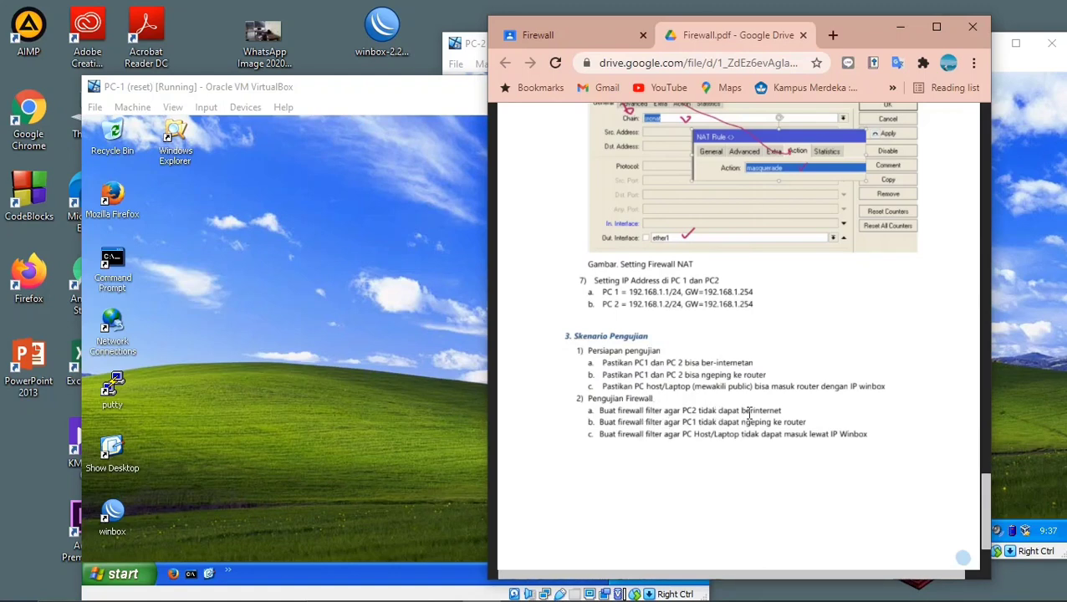
left_click(330, 244)
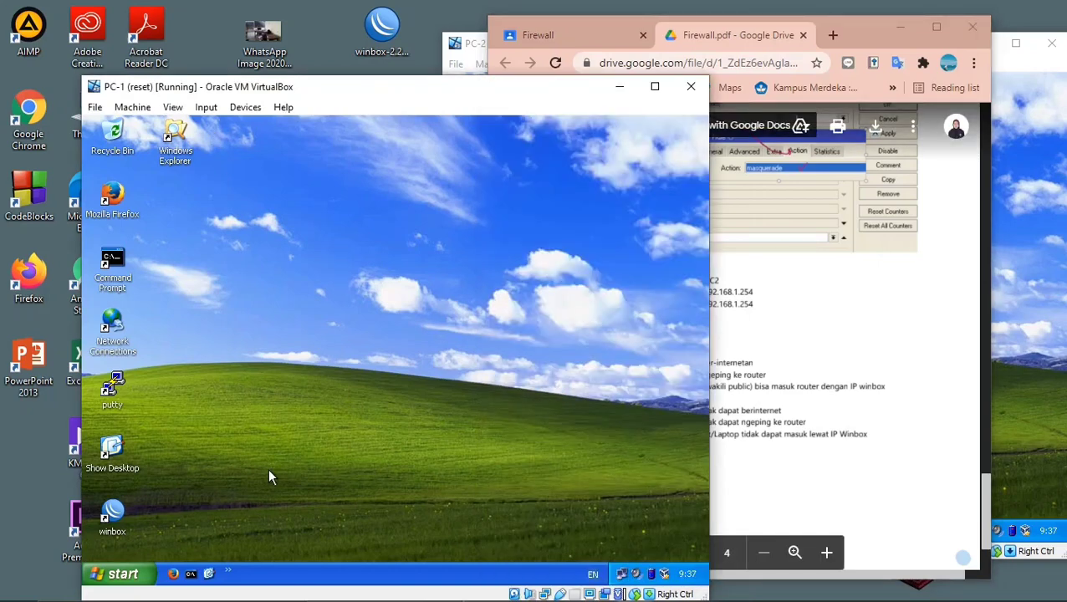
double_click(119, 523)
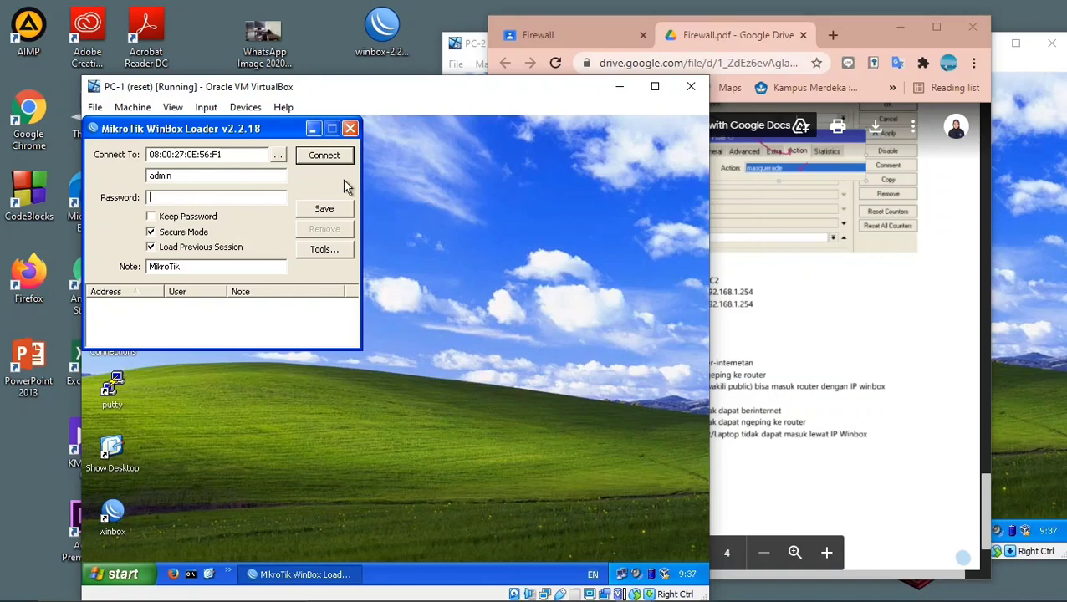
left_click(325, 159)
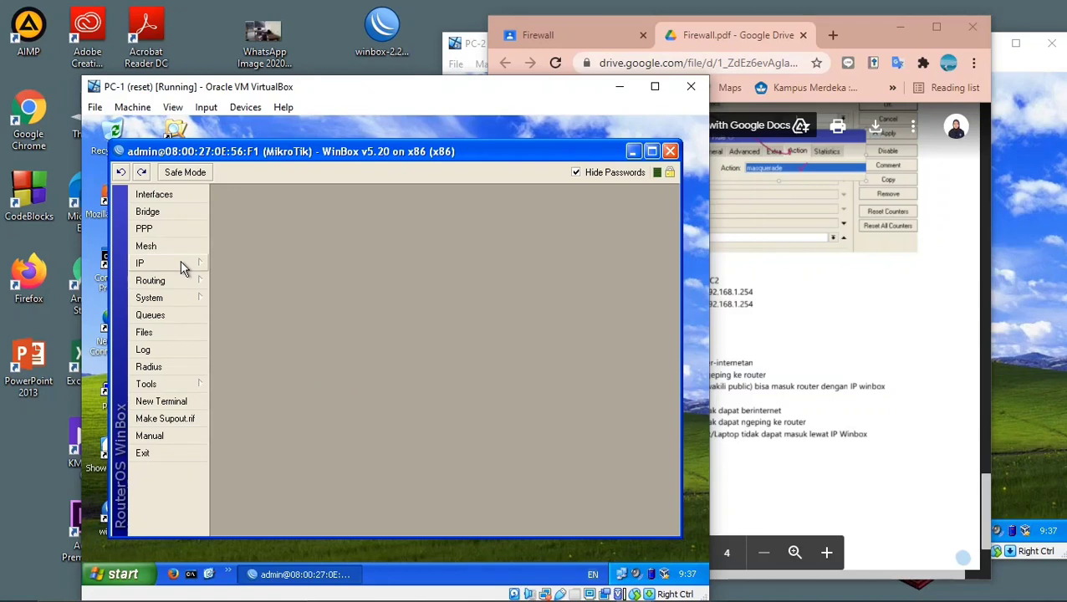
Step: Start a new firewall filter rule on the forward chain and set its source address to 192.168.1.2
left_click(181, 261)
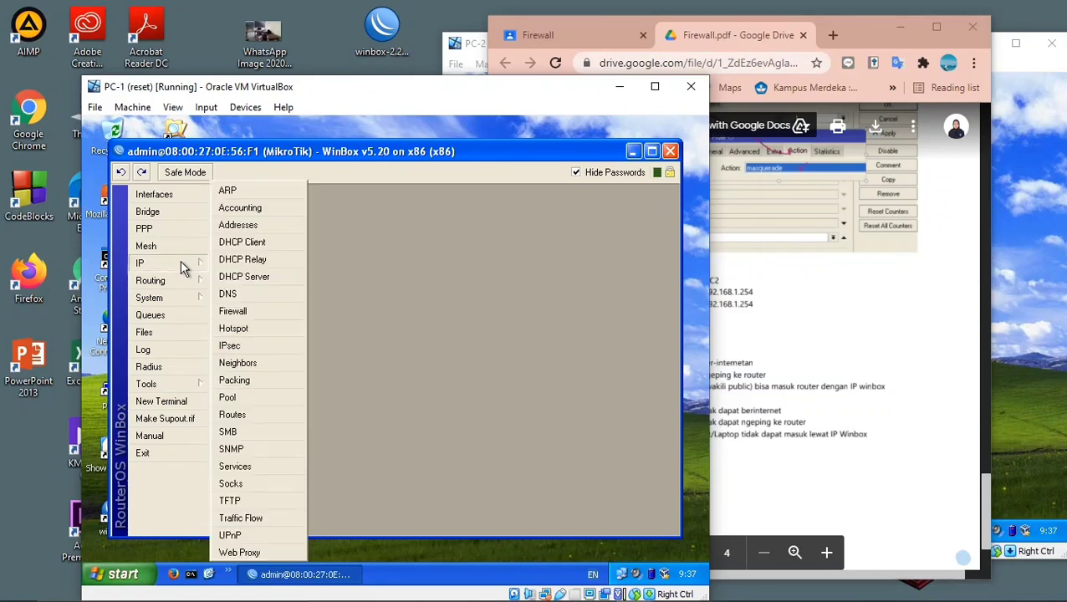
left_click(240, 308)
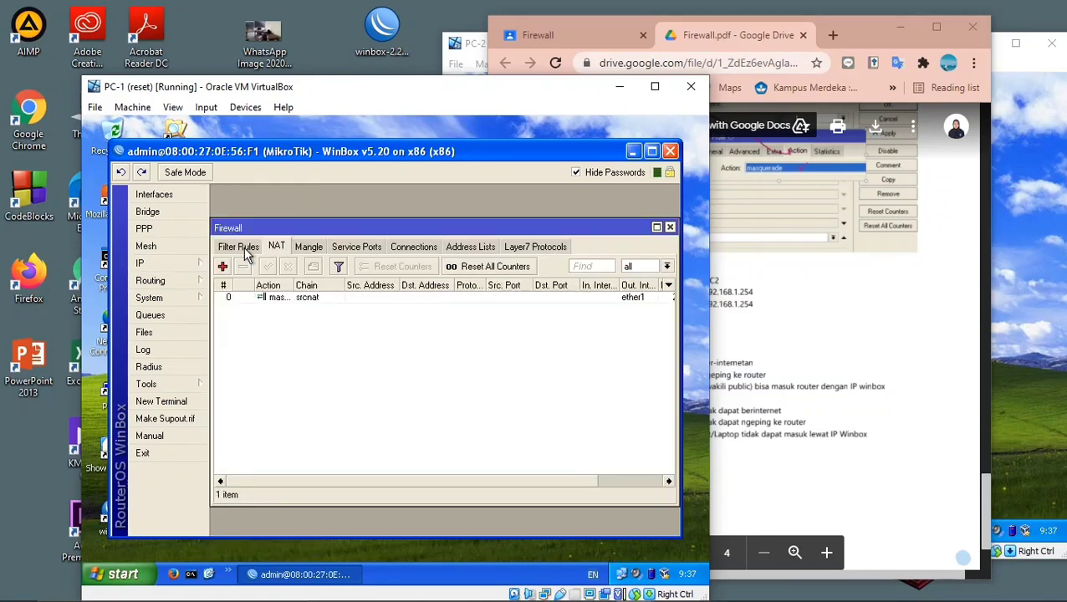
left_click(240, 248)
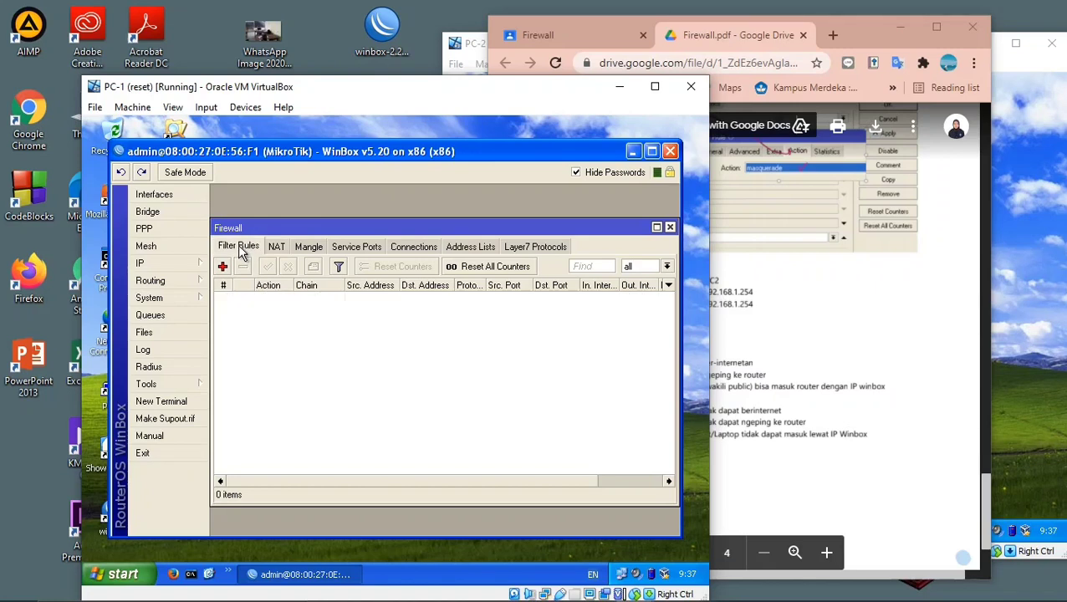
left_click(223, 266)
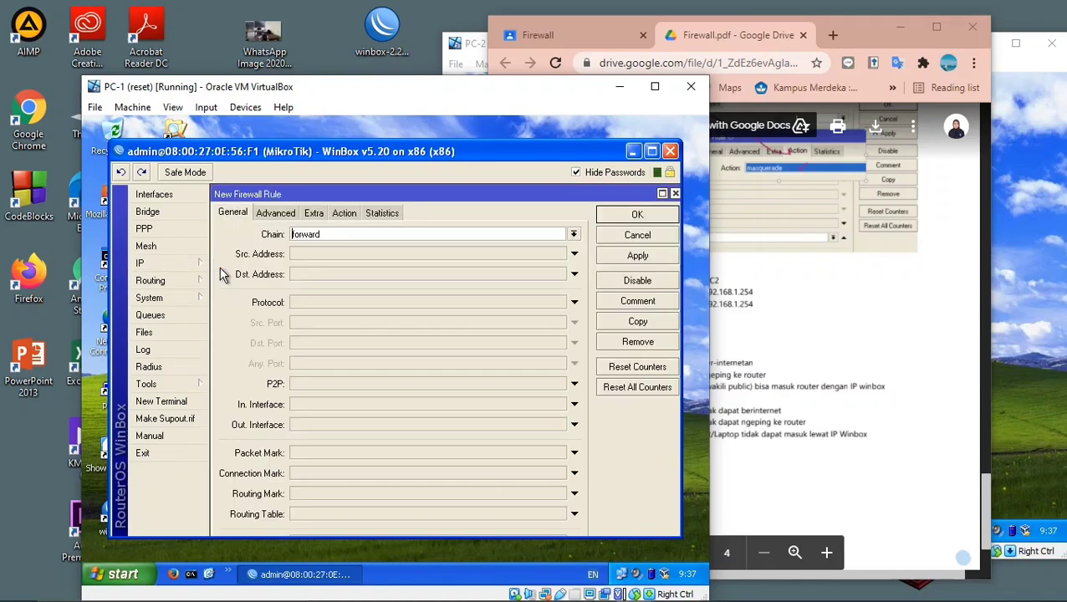
left_click_drag(528, 90, 408, 78)
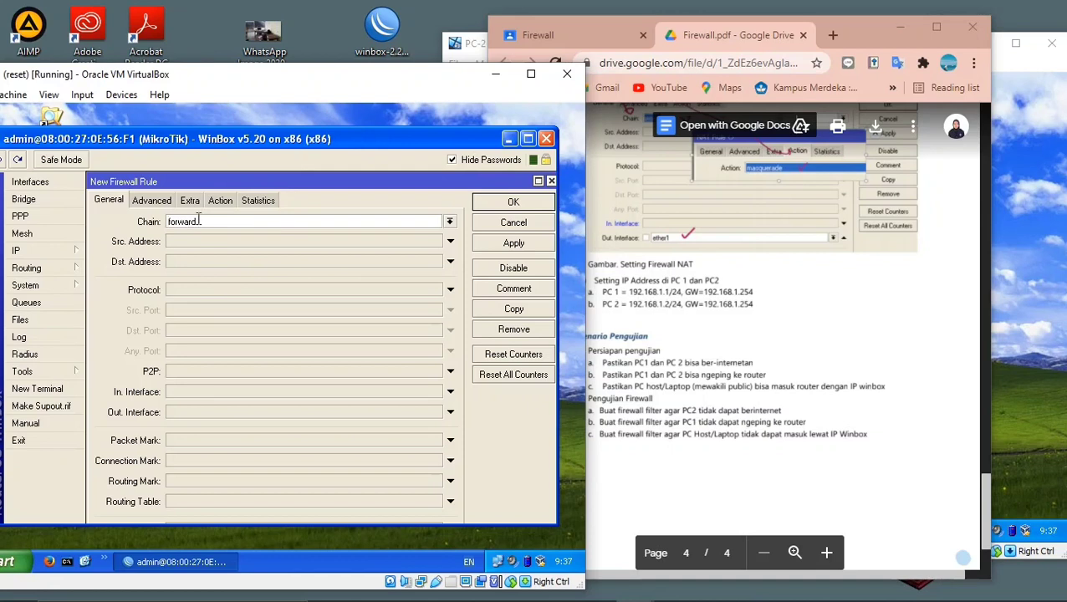
left_click(189, 242)
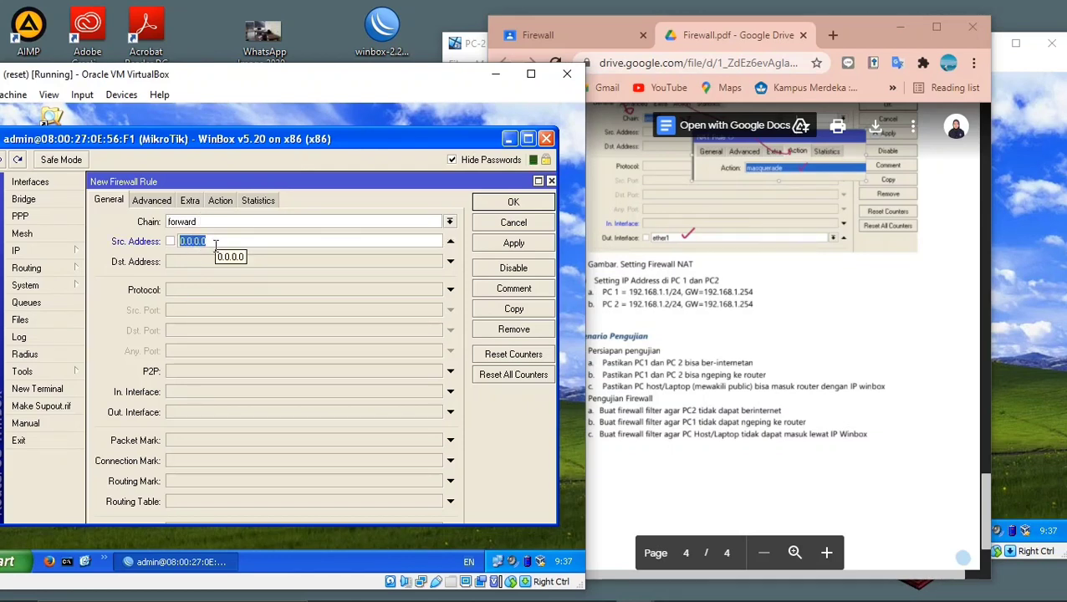
type("192.168.1.2")
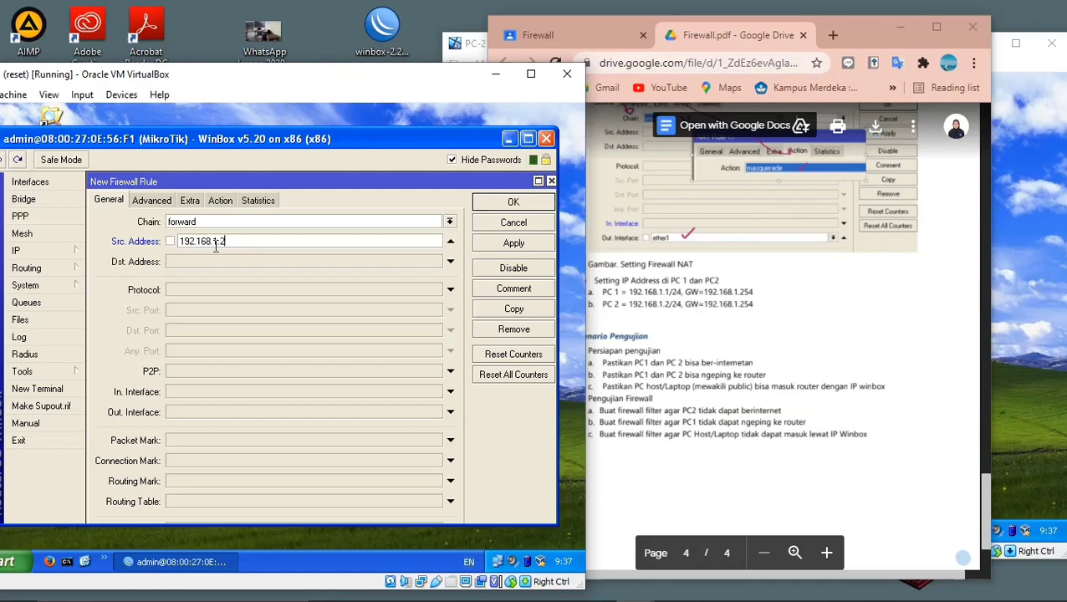
Step: Set the action of the 192.168.1.2 forward rule to drop and save the rule
left_click(217, 203)
left_click(204, 219)
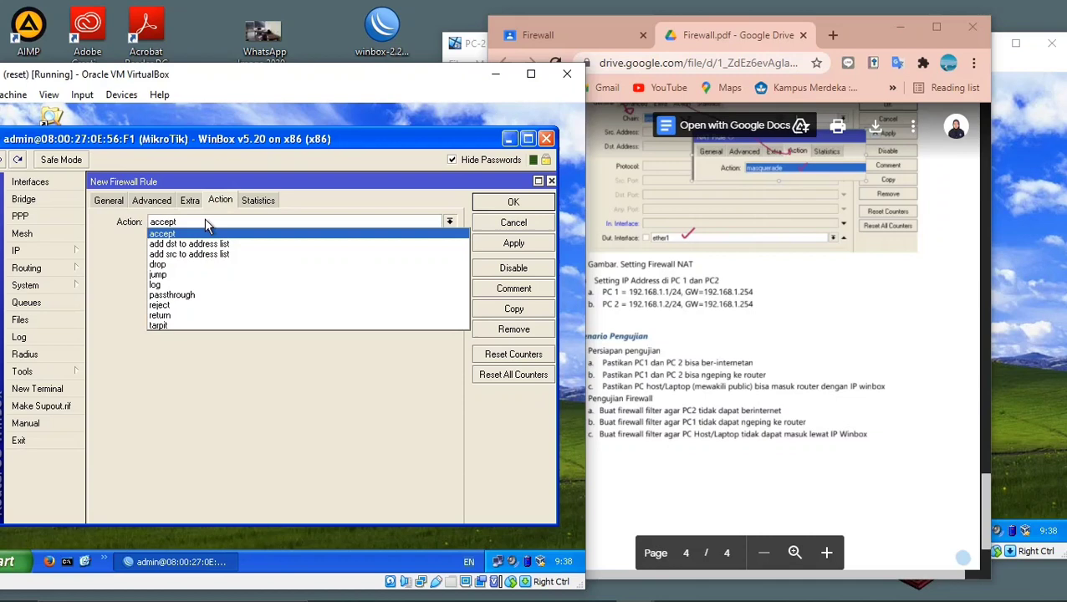
left_click(201, 266)
left_click(513, 202)
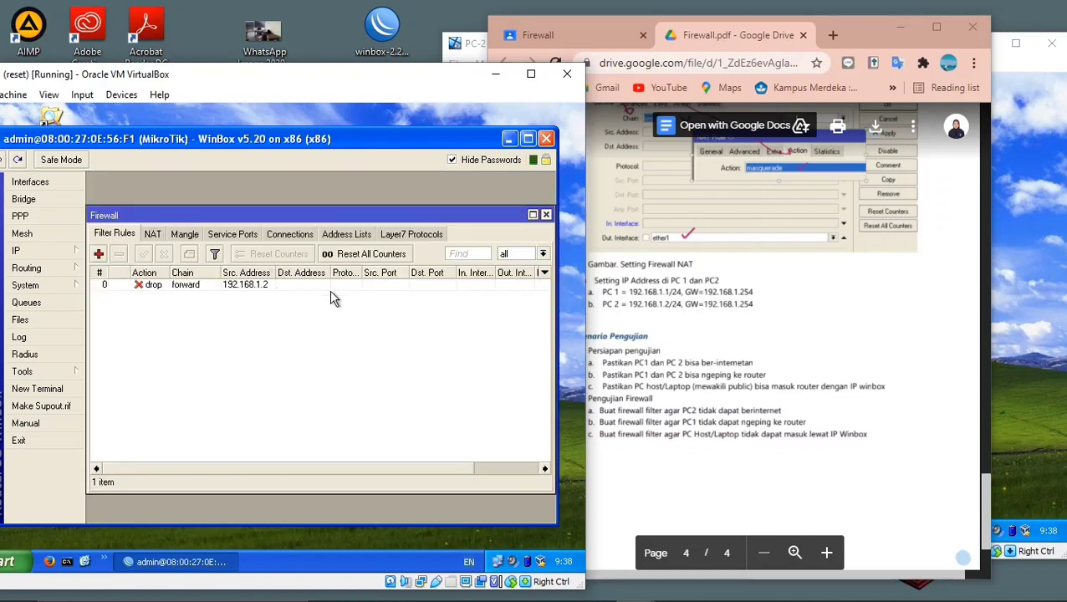
Step: Test PC-2's internet access by searching for "yt" in Firefox on PC-2
left_click(1015, 173)
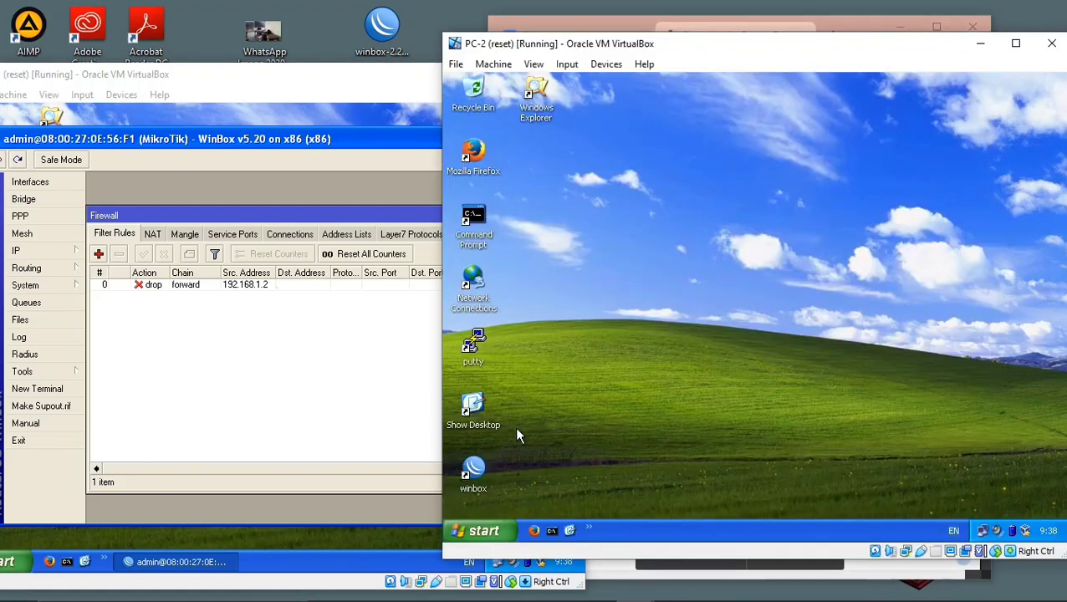
left_click(535, 531)
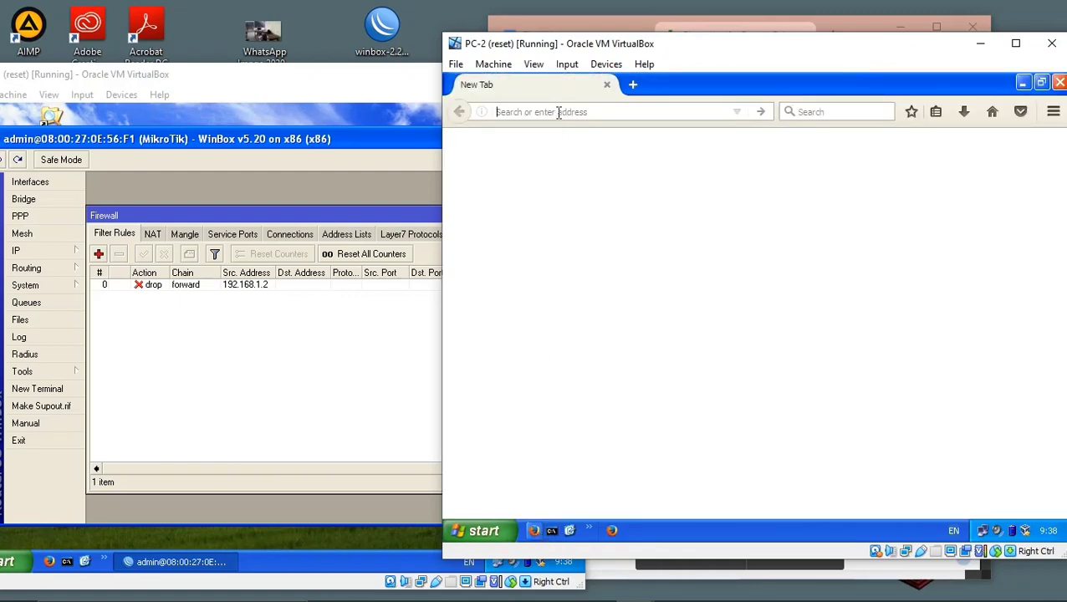
type("yt")
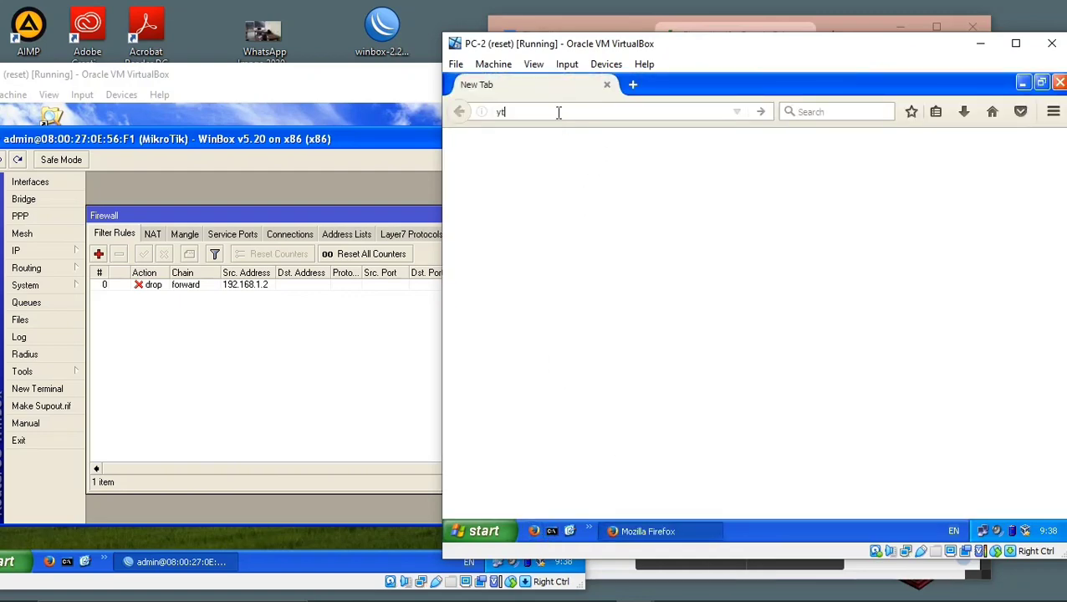
key("Return")
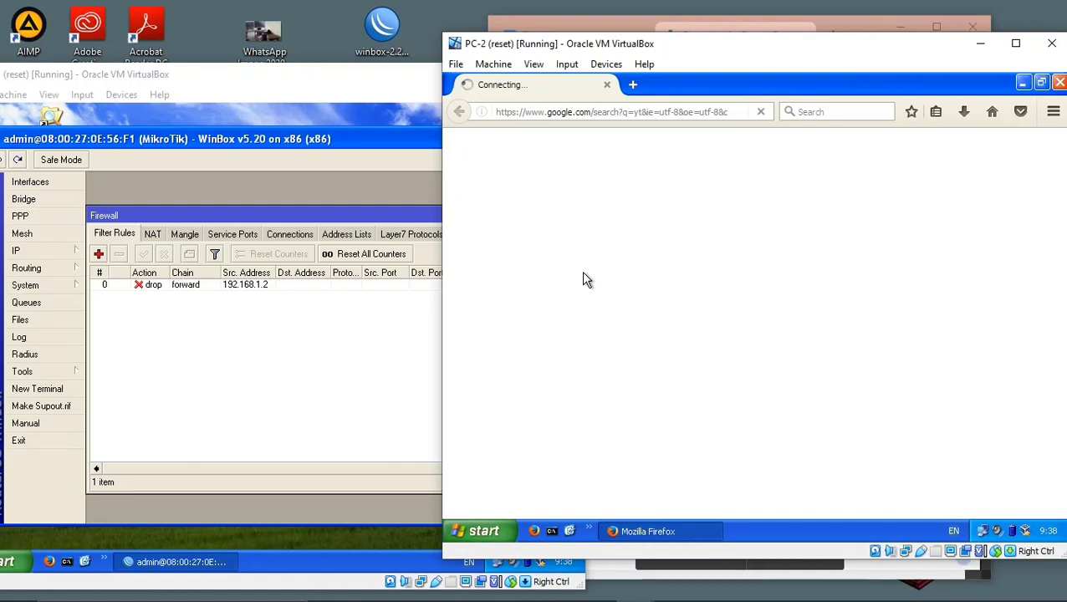
Step: Start another firewall filter rule in PC-1's WinBox on the input chain with source address 192.168.1.1
left_click(862, 31)
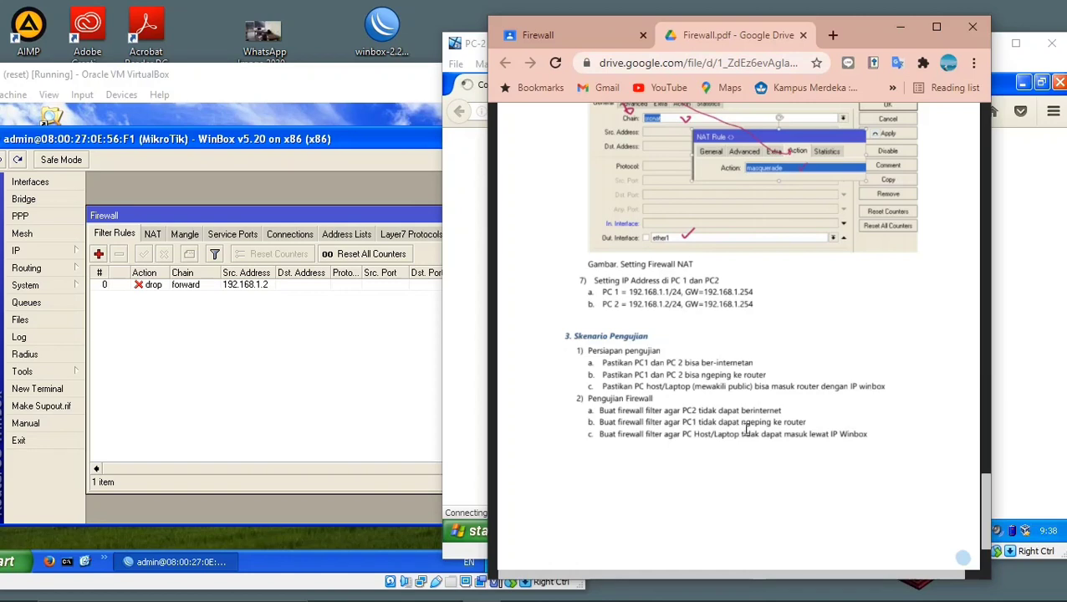
left_click(389, 425)
left_click(99, 253)
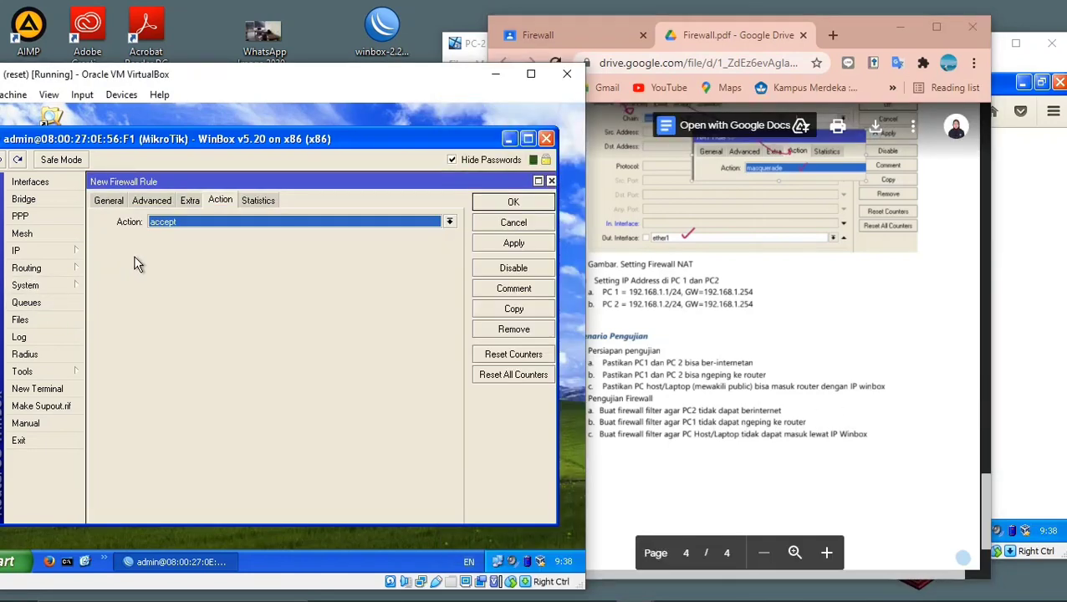
left_click(111, 203)
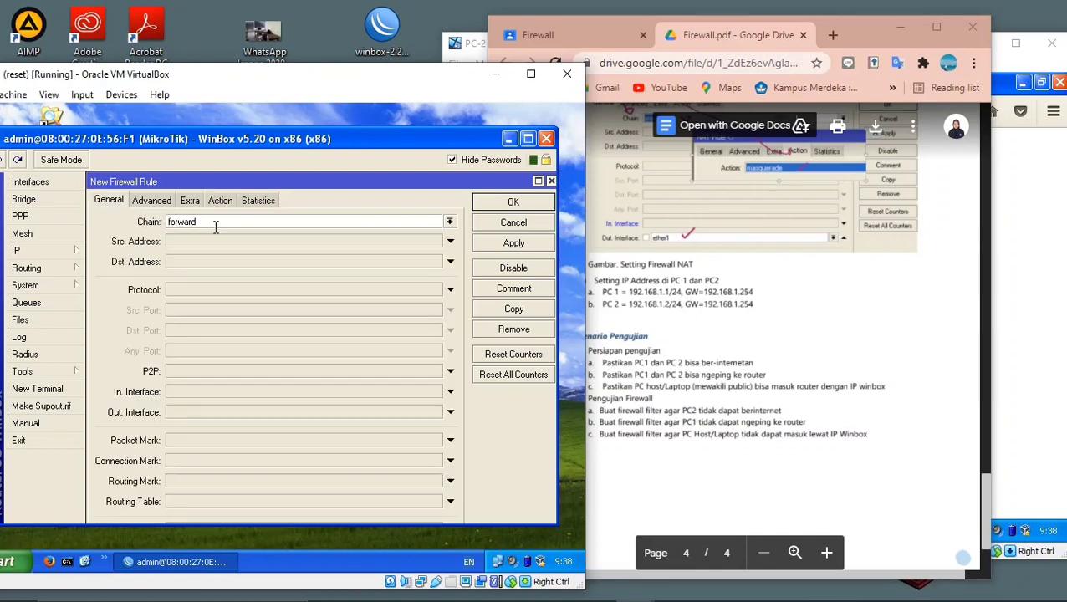
left_click(450, 222)
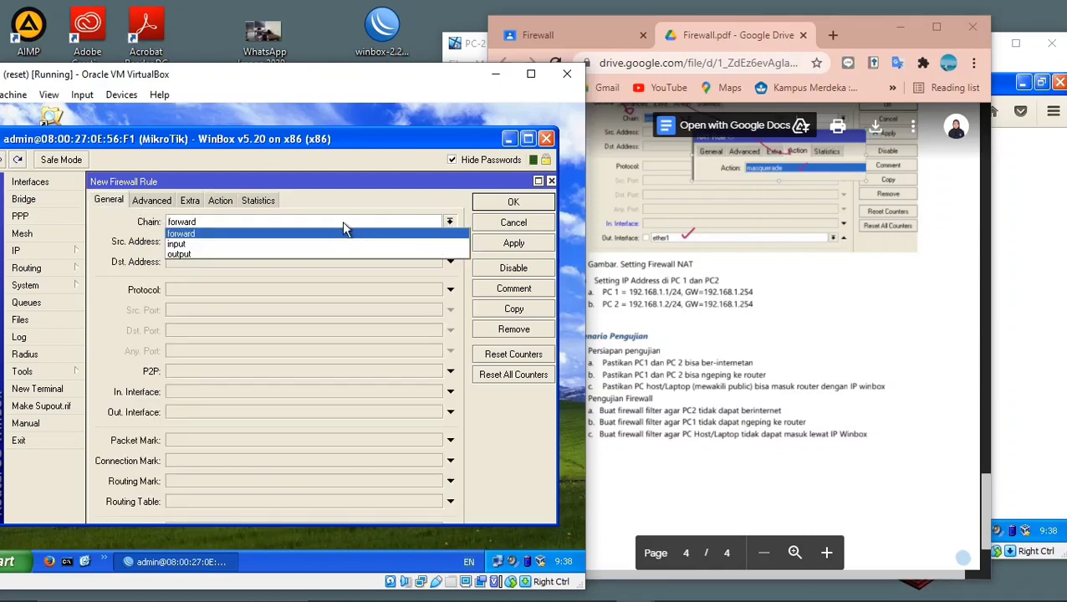
left_click(326, 243)
left_click(198, 244)
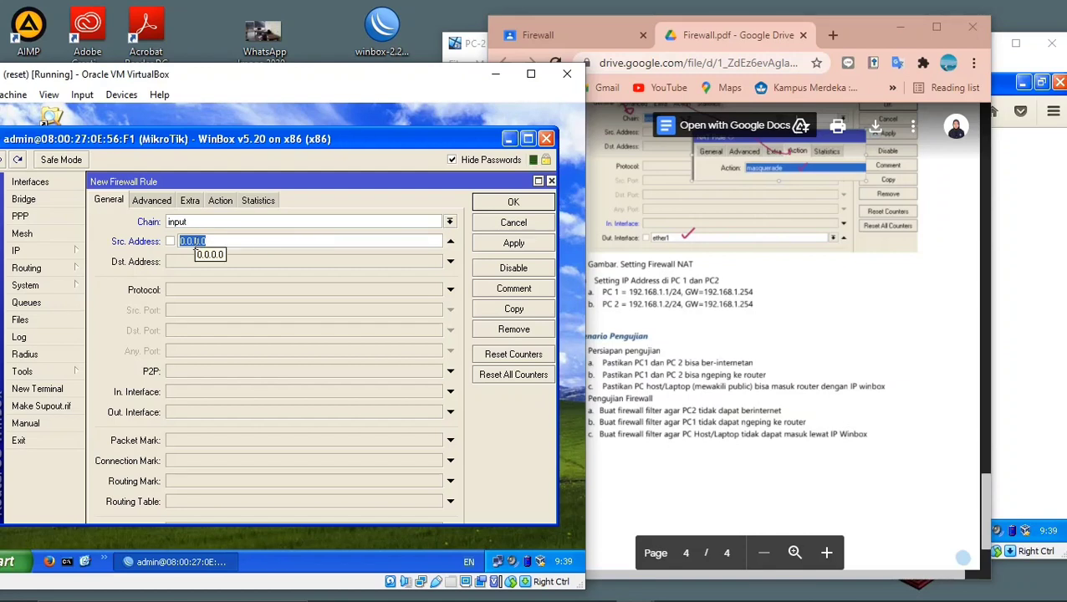
type("192.168.1.1")
Step: Set the new rule's protocol to icmp and its action to drop, and save the rule
left_click(206, 290)
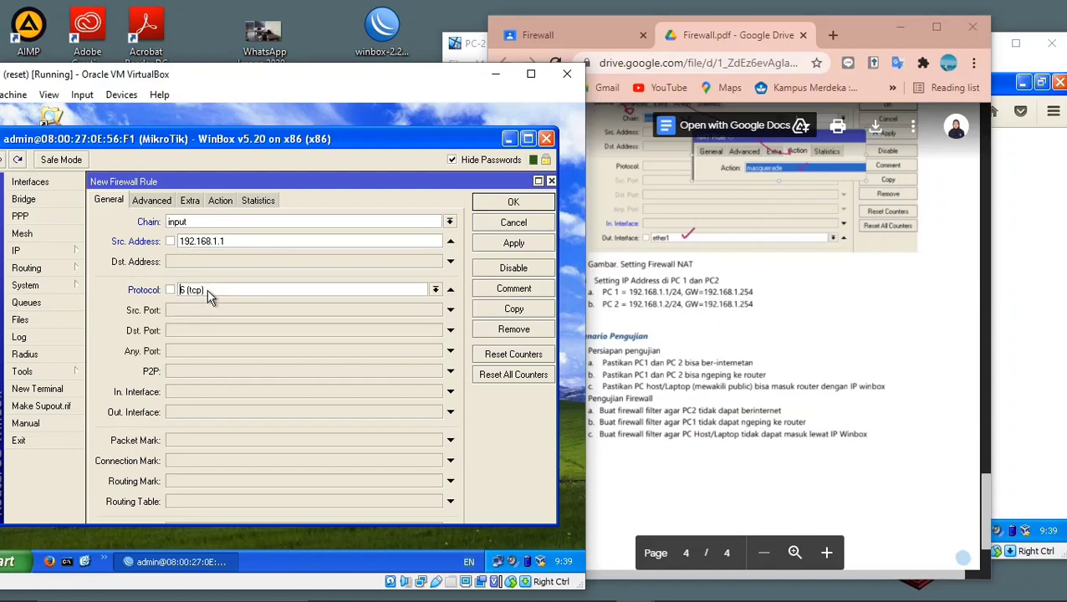
left_click(435, 289)
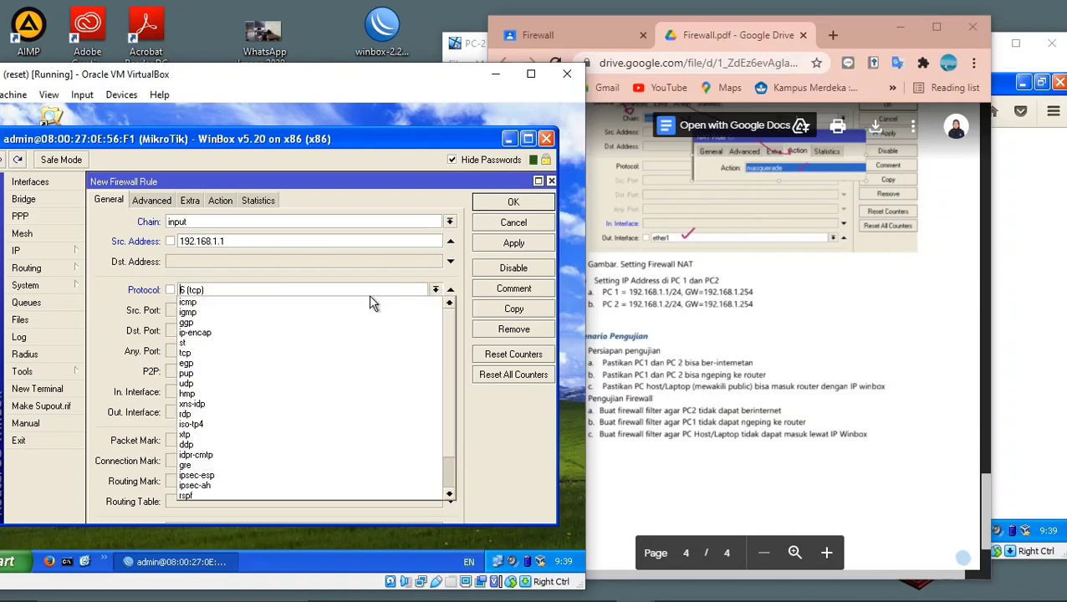
left_click(351, 304)
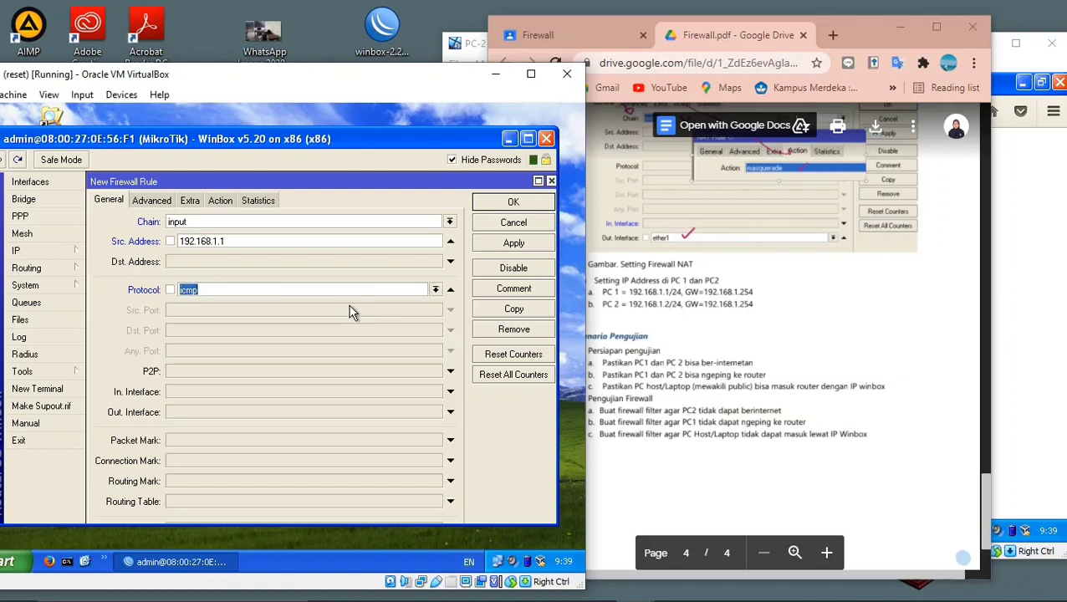
left_click(218, 200)
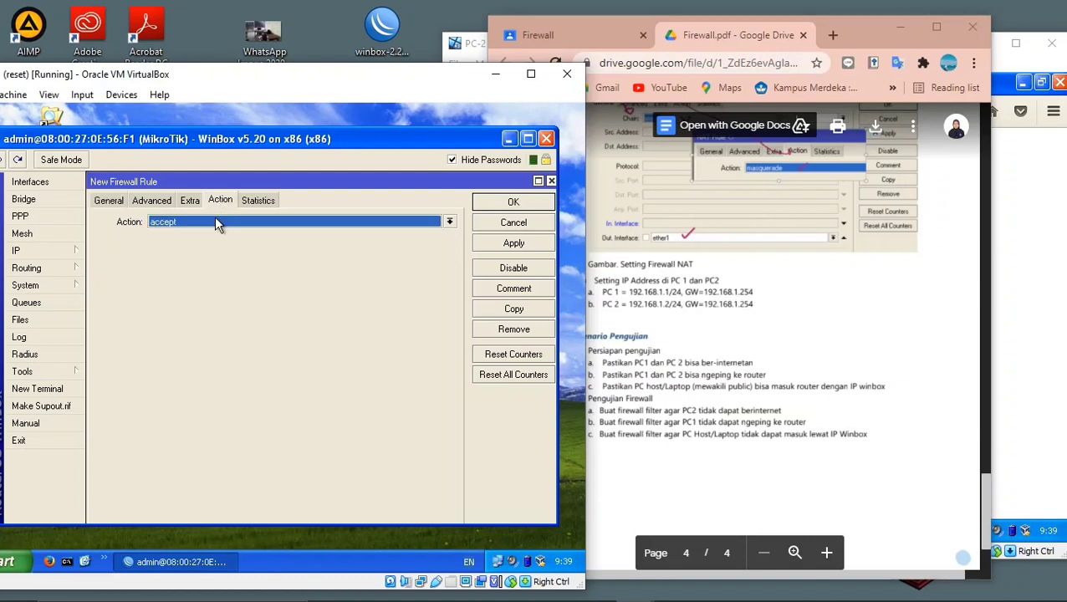
left_click(215, 221)
left_click(206, 267)
left_click(511, 204)
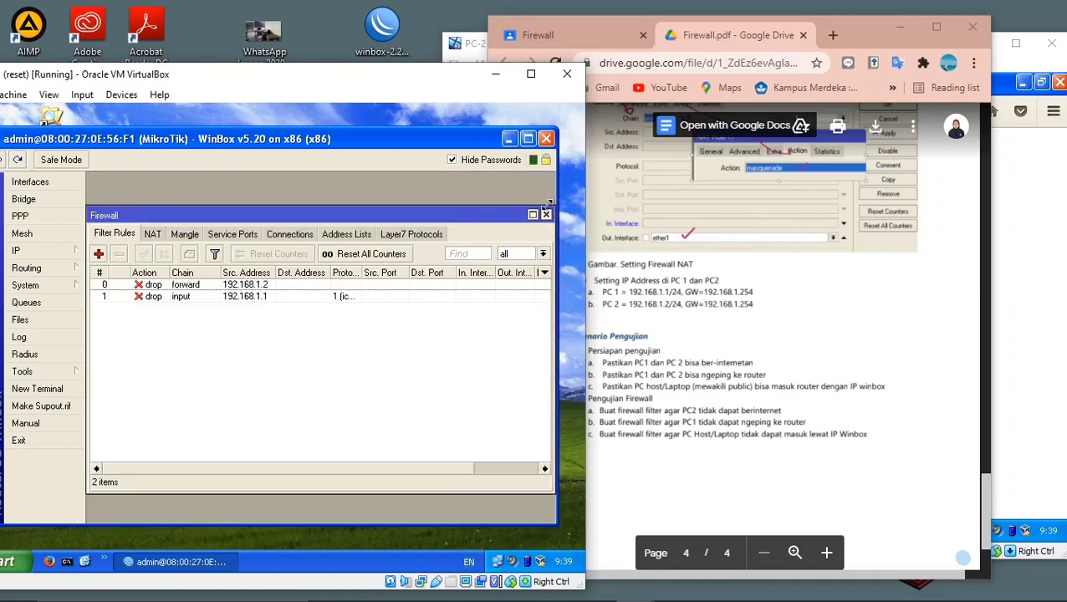
Step: Ping the router at 192.168.1.254 from PC-1's Command Prompt, and return to WinBox
left_click(67, 561)
left_click(1041, 326)
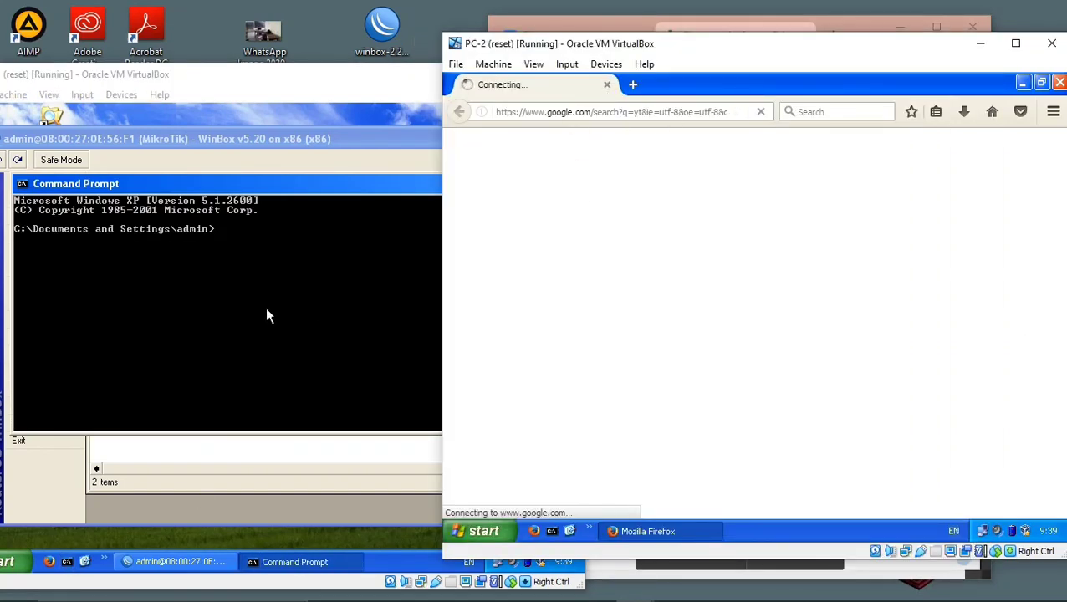
left_click(216, 281)
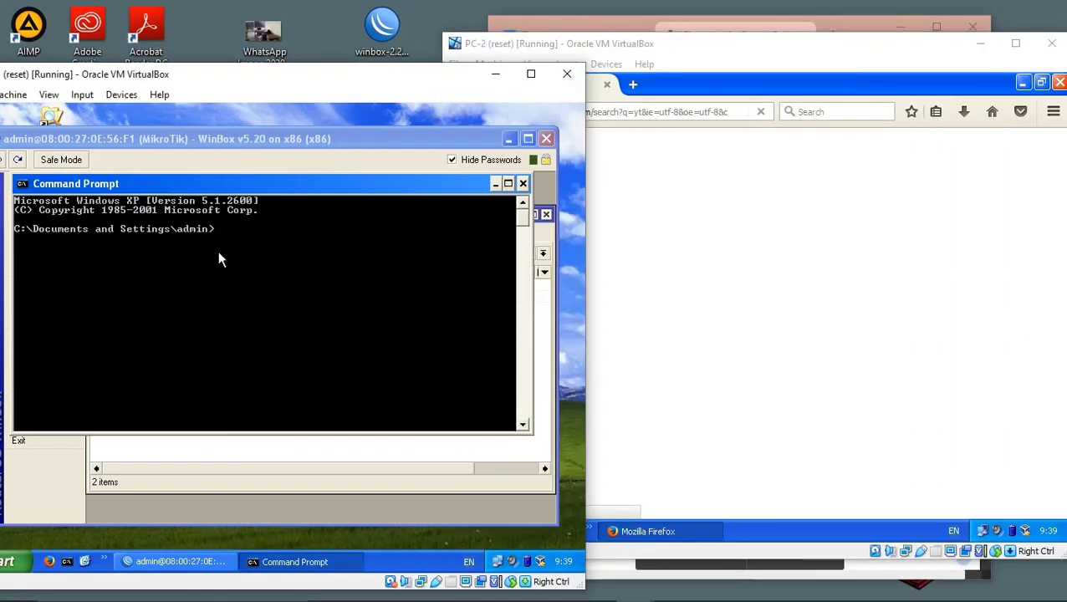
type("ping 192.168.")
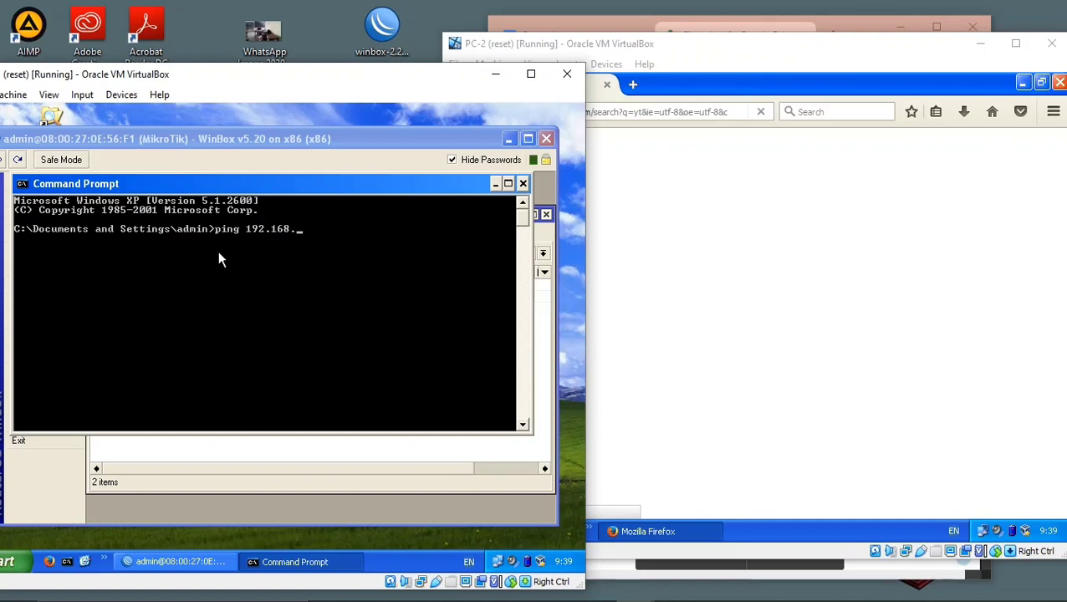
type("1.254")
key("Return")
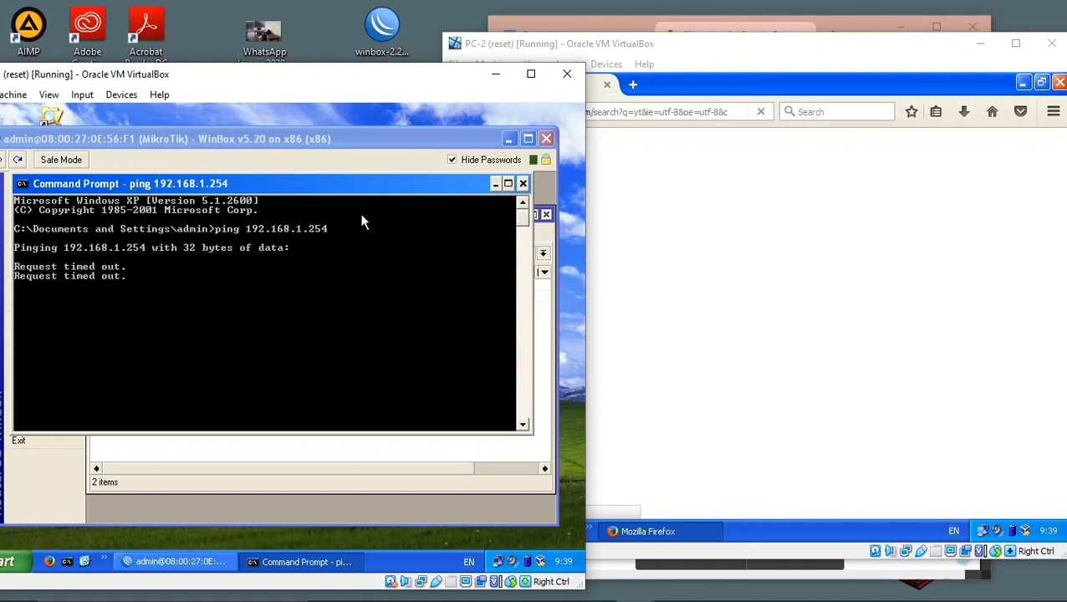
left_click(401, 142)
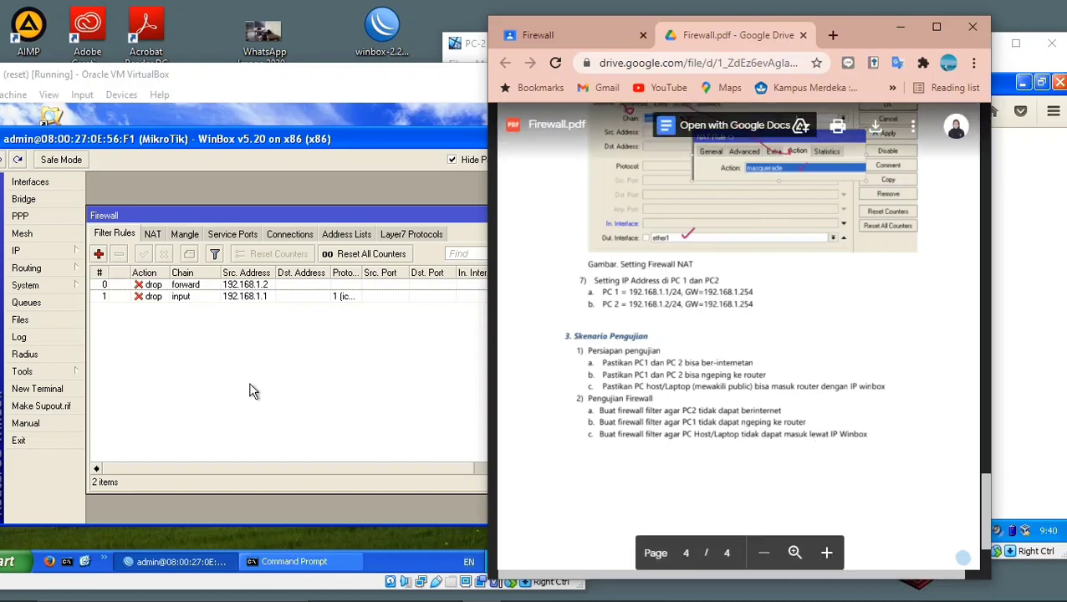
Step: Start a third firewall filter rule on the input chain with the tcp protocol
left_click(34, 240)
left_click(99, 254)
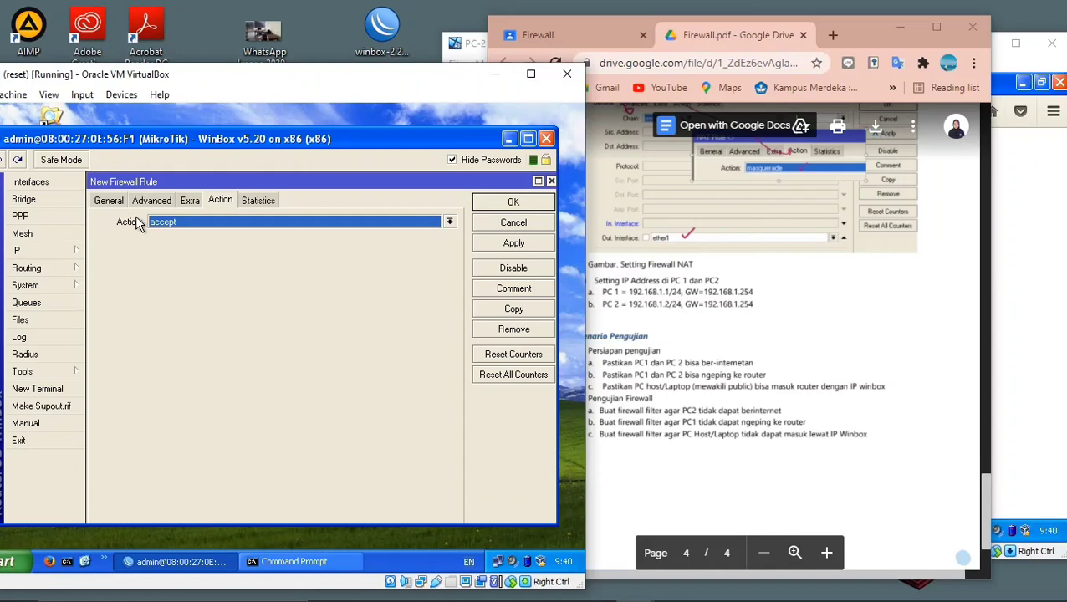
left_click(108, 202)
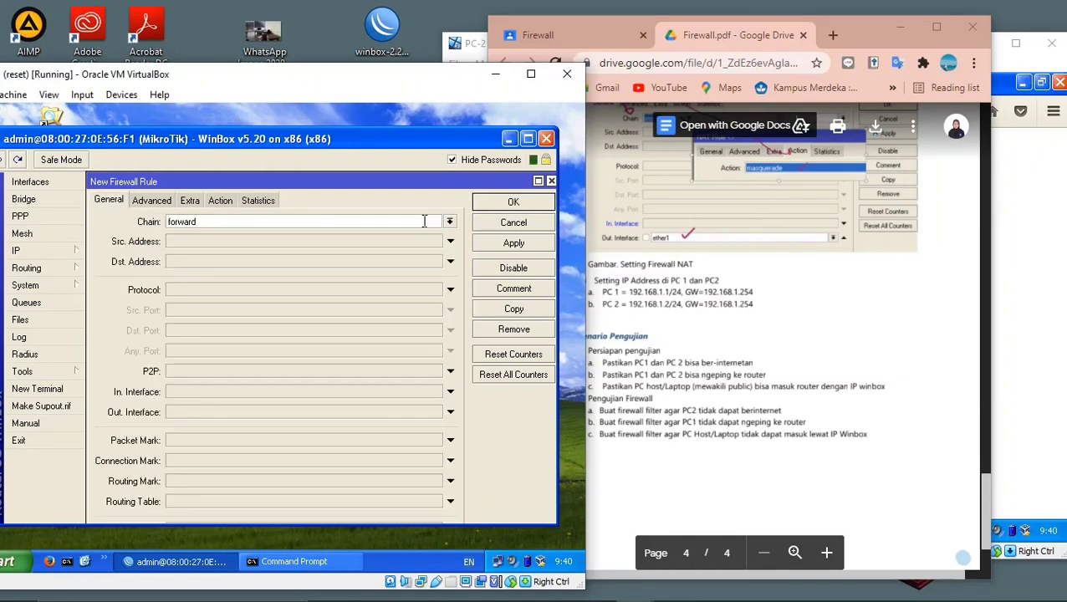
left_click(450, 222)
left_click(385, 241)
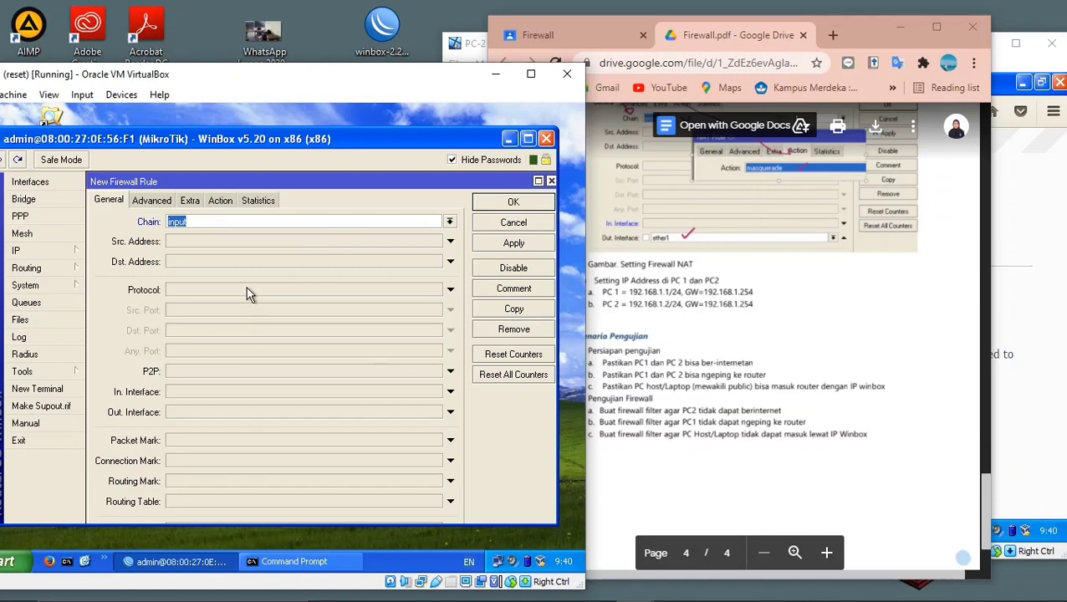
left_click(450, 289)
left_click(436, 290)
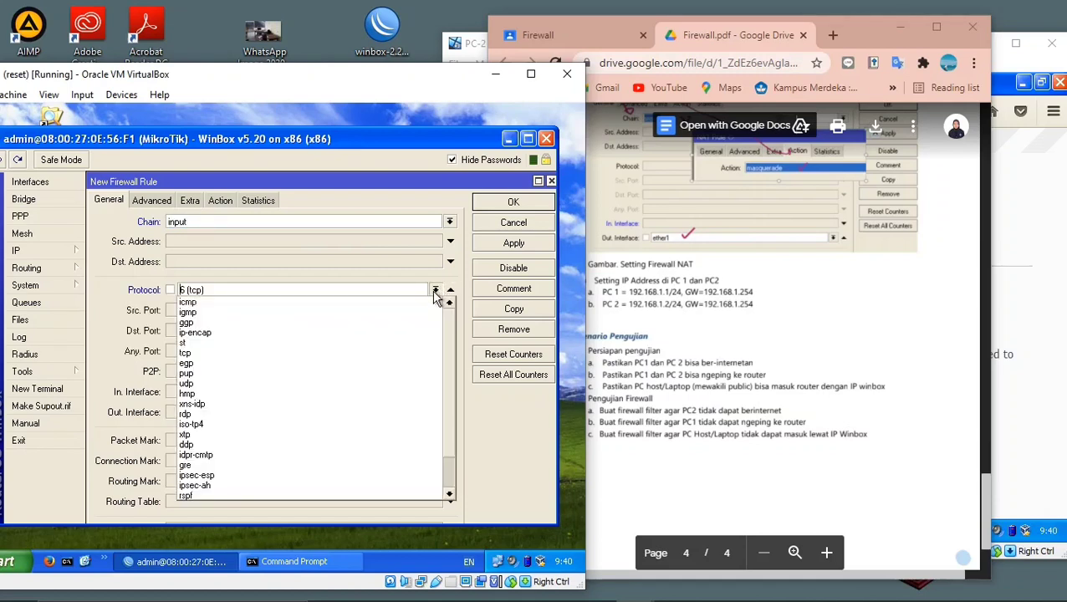
left_click(186, 353)
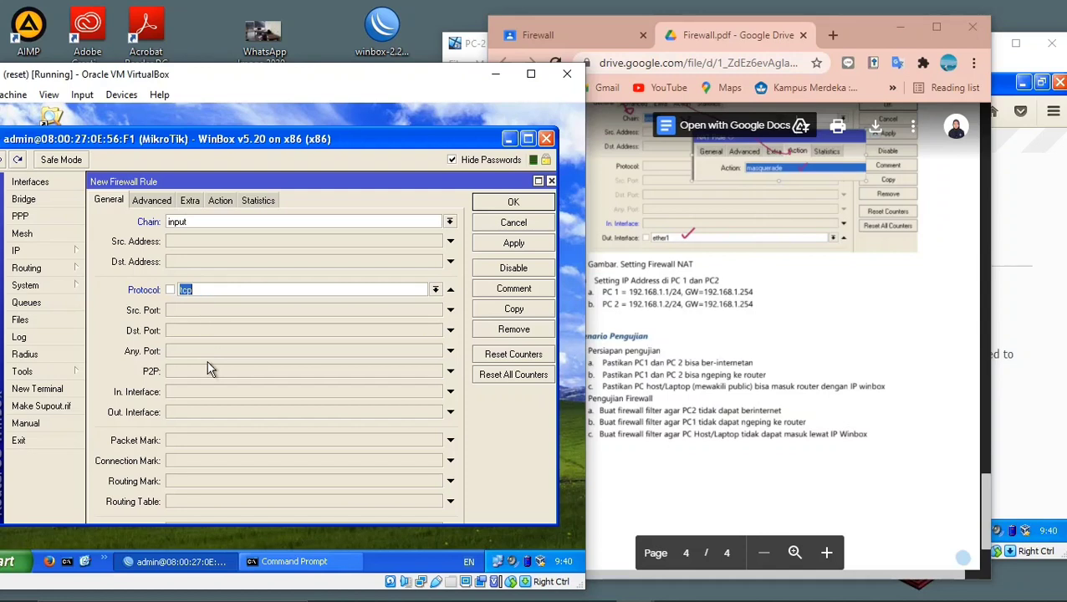
Step: Set the tcp rule's incoming interface to ether1 and its action to drop, and save the rule
left_click(186, 390)
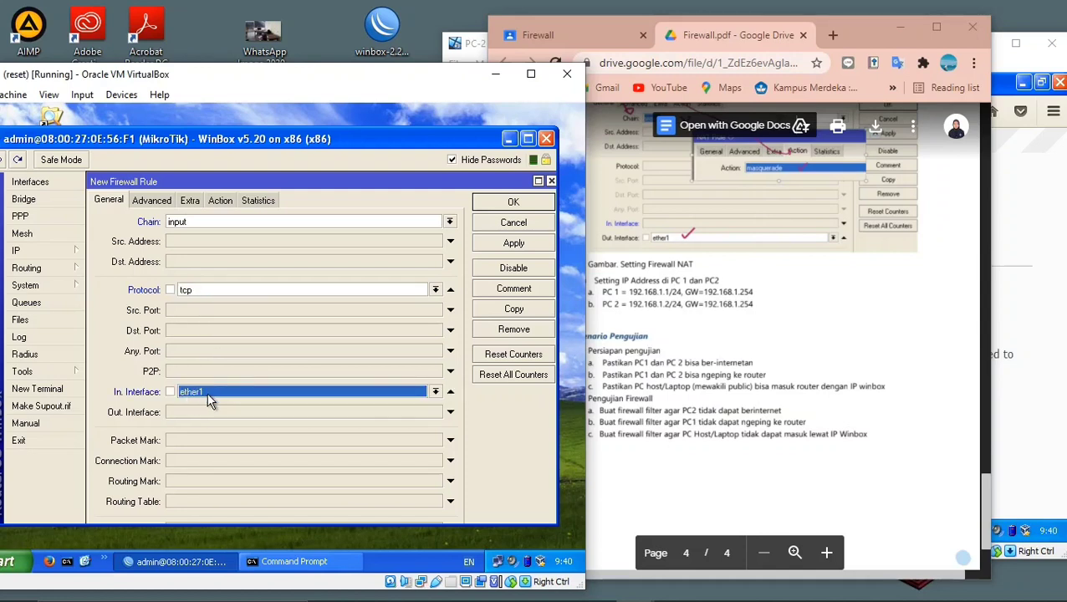
left_click(210, 397)
left_click(212, 404)
left_click(221, 200)
left_click(211, 230)
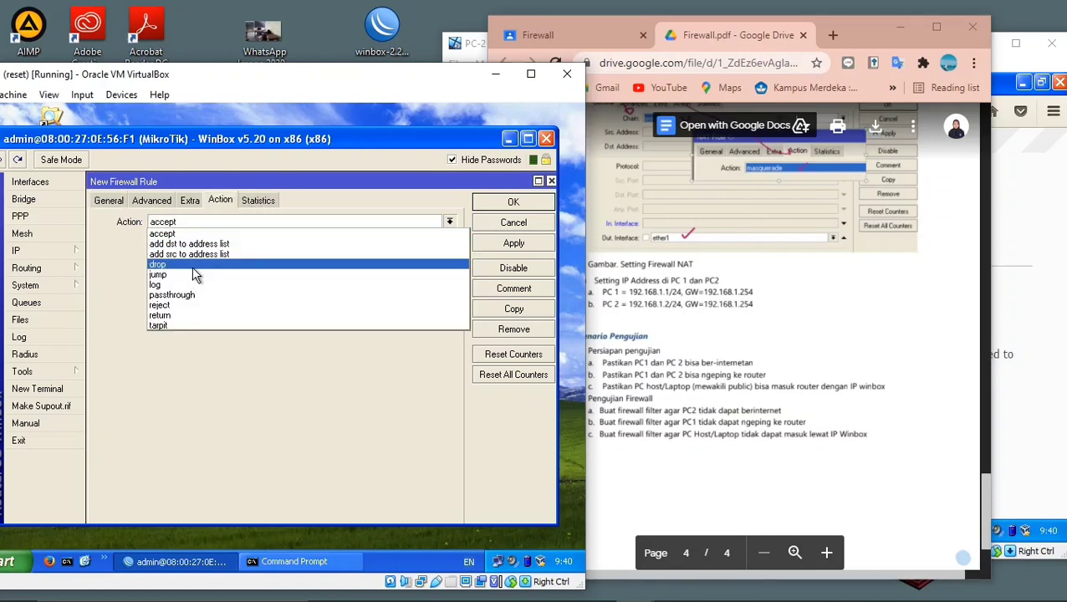
left_click(193, 274)
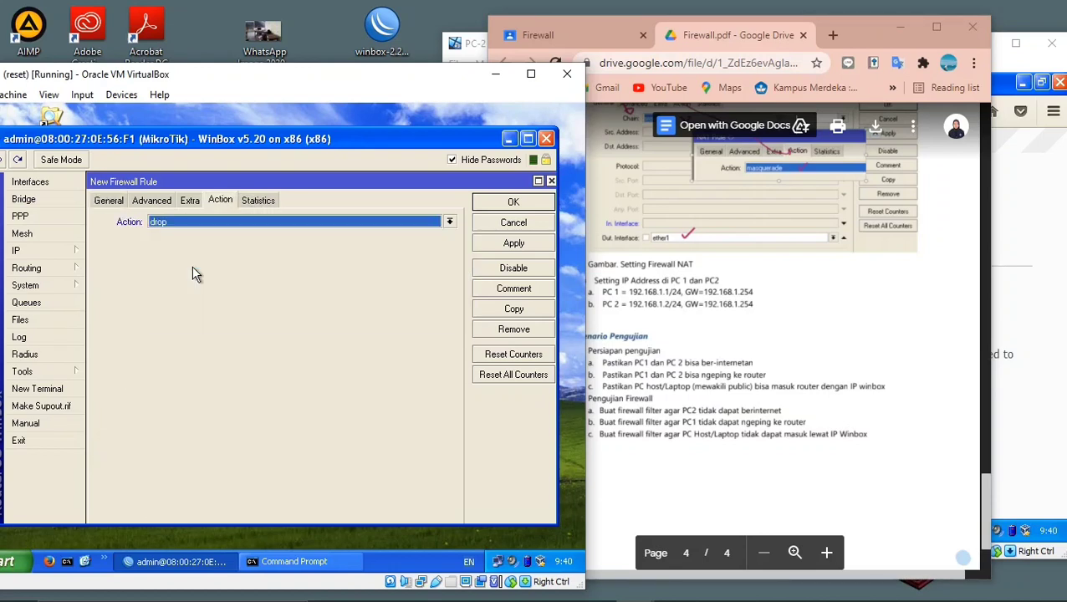
left_click(513, 202)
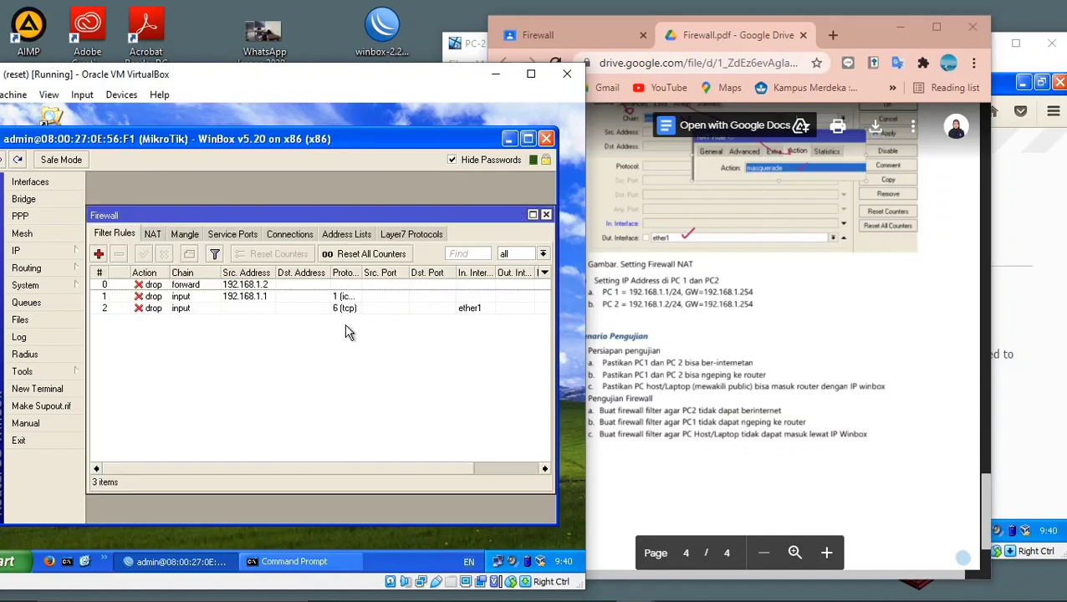
Step: Test WinBox access from the host PC to 192.168.137.75 as admin, and check PC-2's browser while it connects
double_click(380, 33)
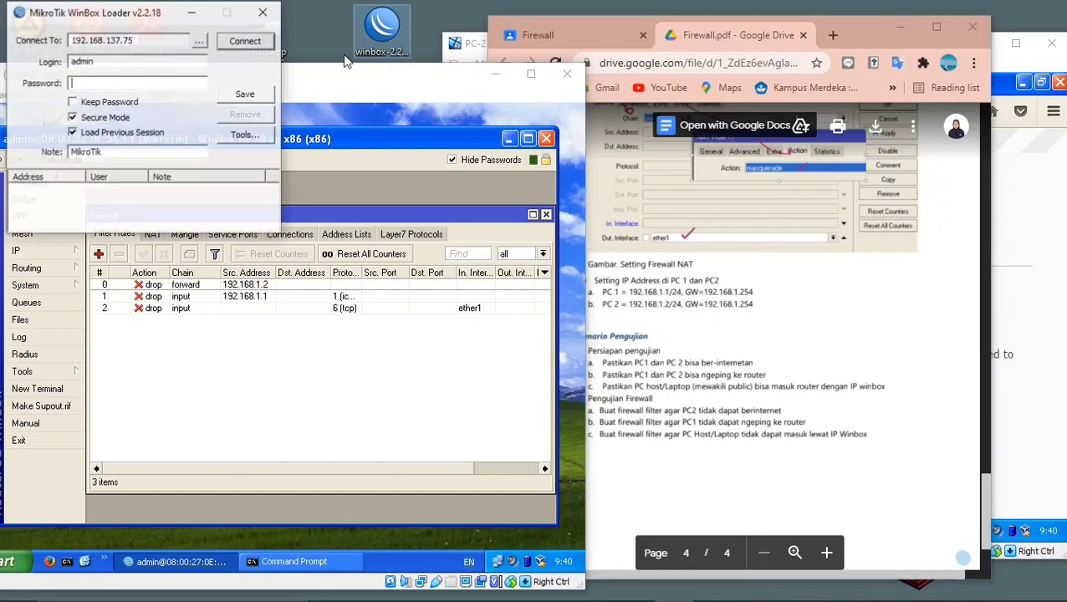
left_click(199, 40)
left_click(179, 67)
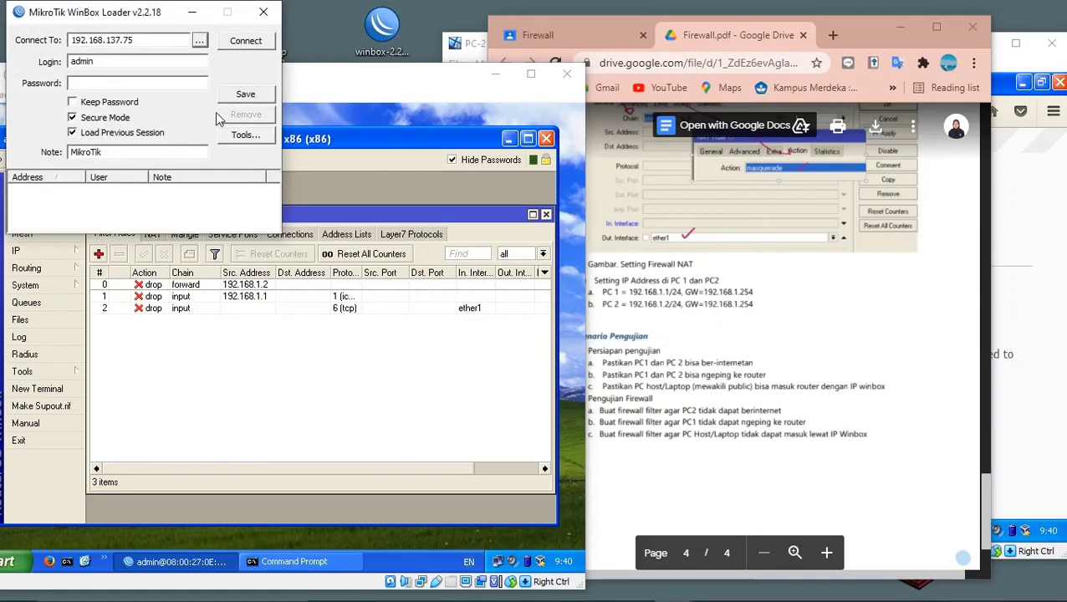
left_click(244, 41)
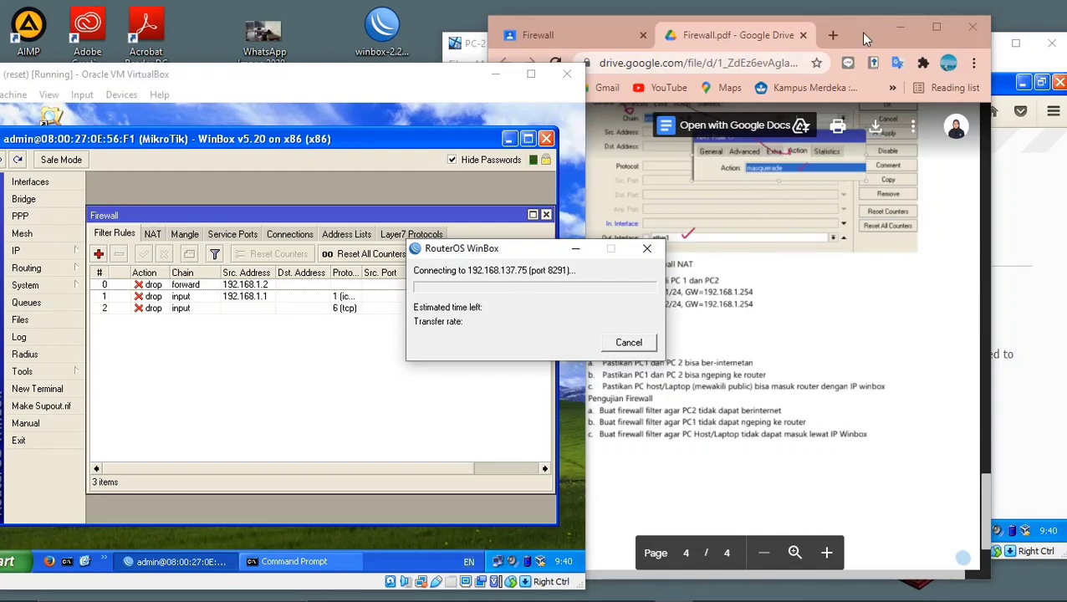
left_click(1010, 69)
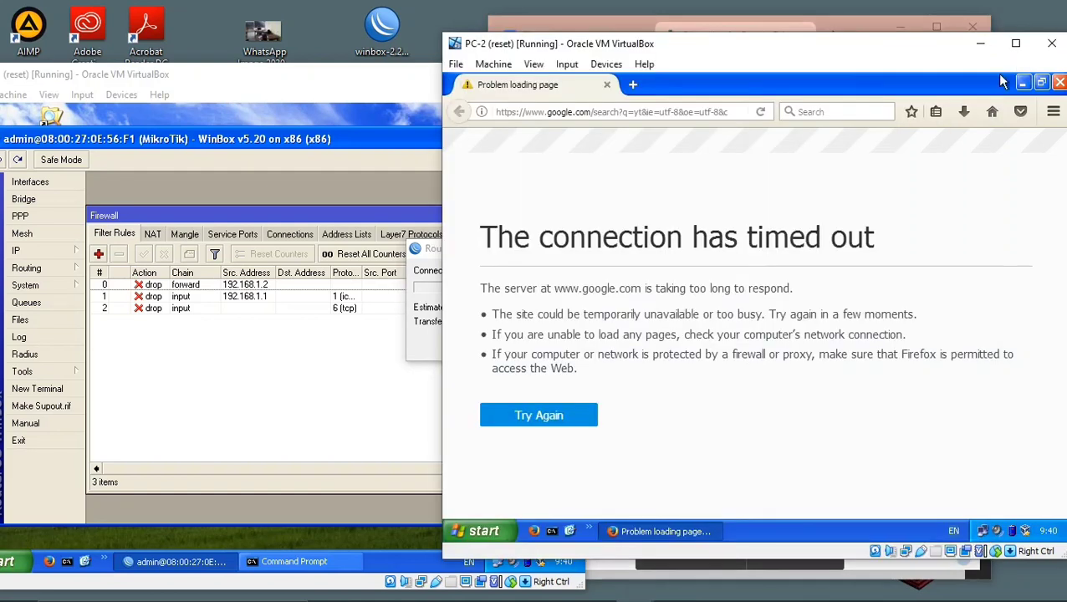
left_click(426, 266)
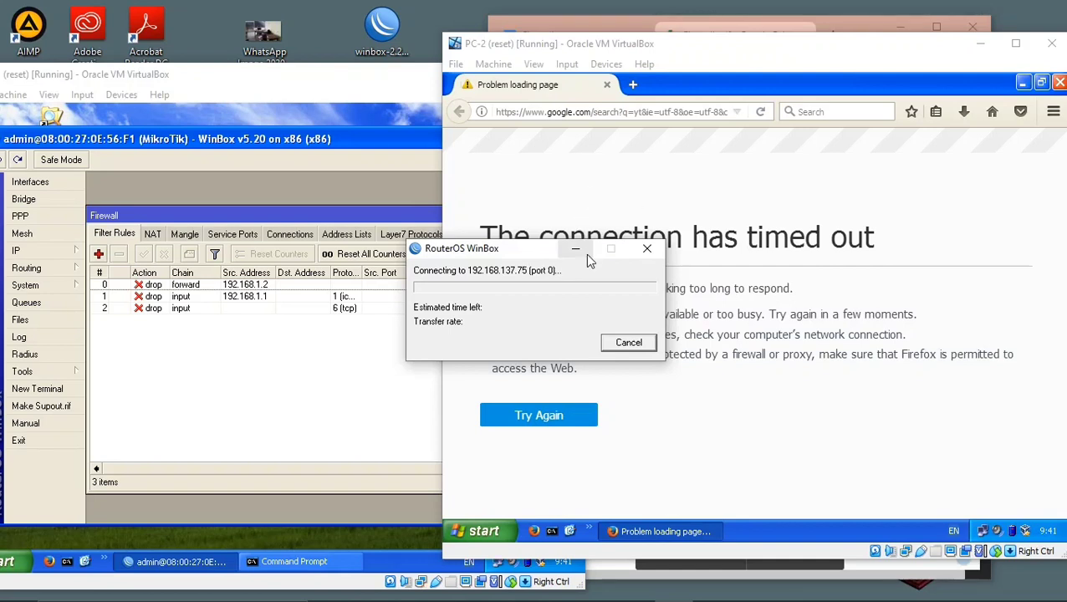
Step: Review the firewall test scenarios on page 4 of Firewall.pdf during the host's WinBox connection attempt, and check the attempt's result
left_click_drag(545, 247, 347, 103)
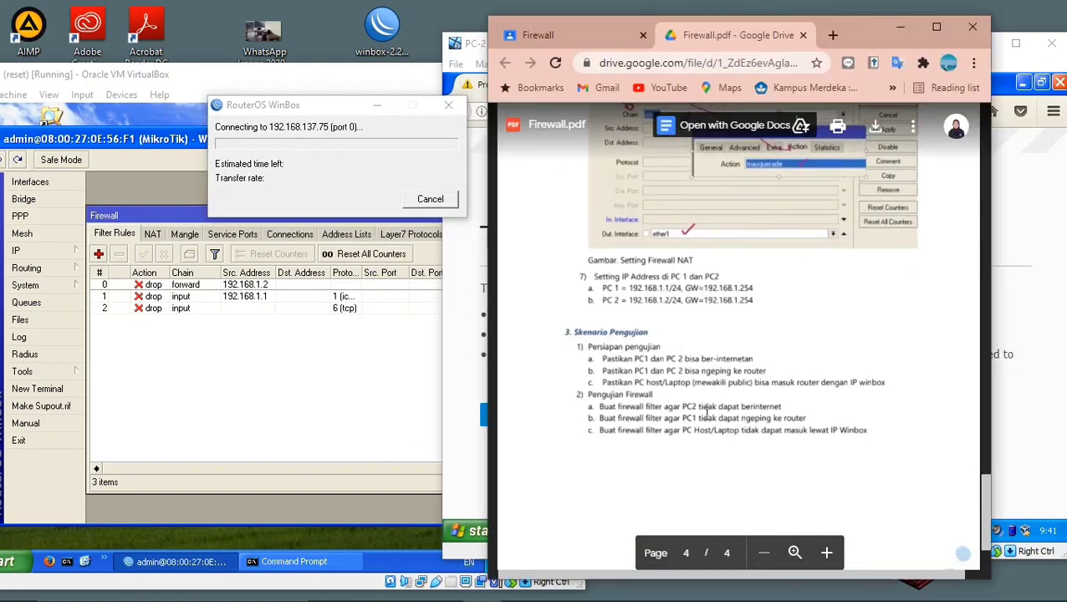
scroll(707, 411, "down", 1)
scroll(706, 411, "up", 3)
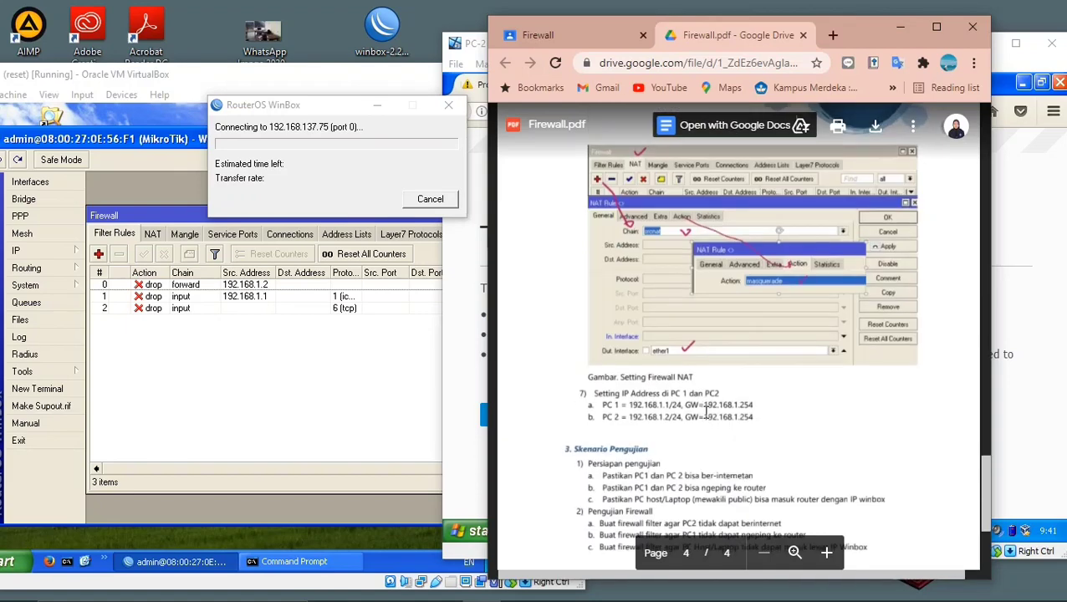
scroll(706, 411, "down", 3)
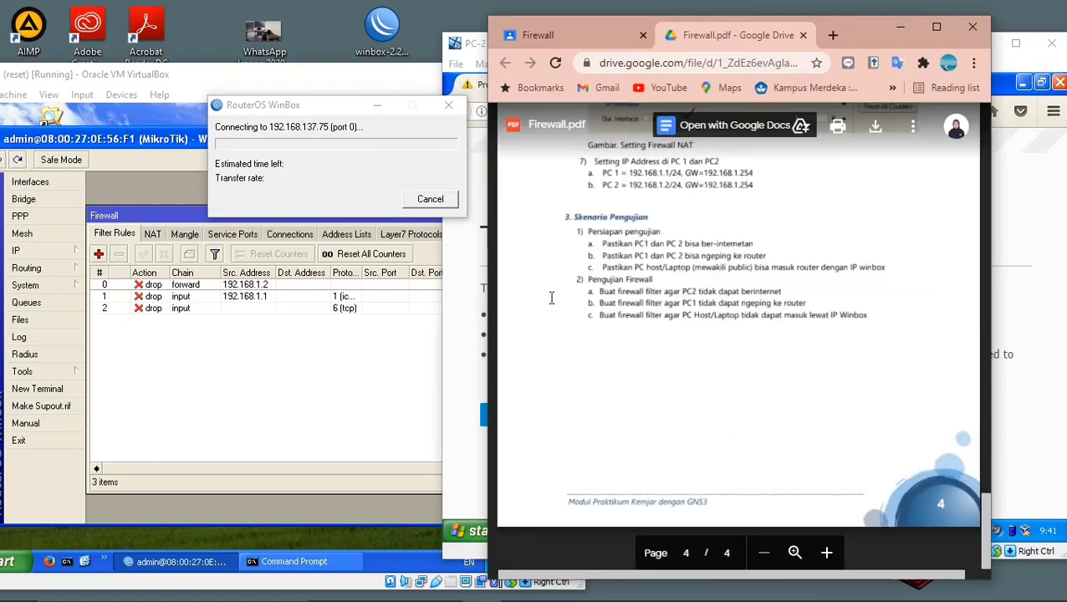
scroll(553, 295, "up", 1)
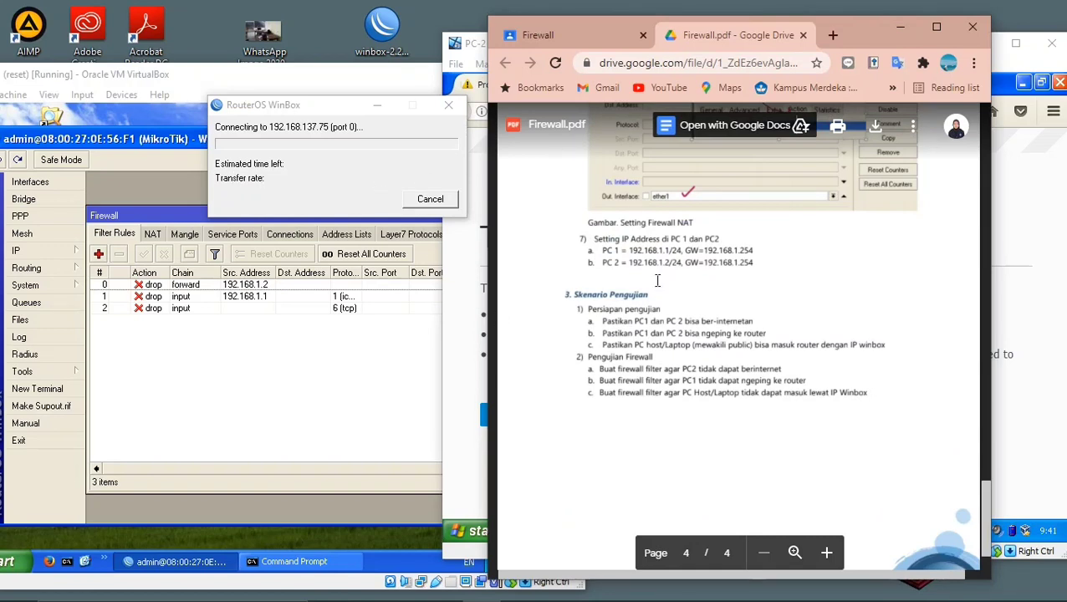
scroll(657, 282, "down", 1)
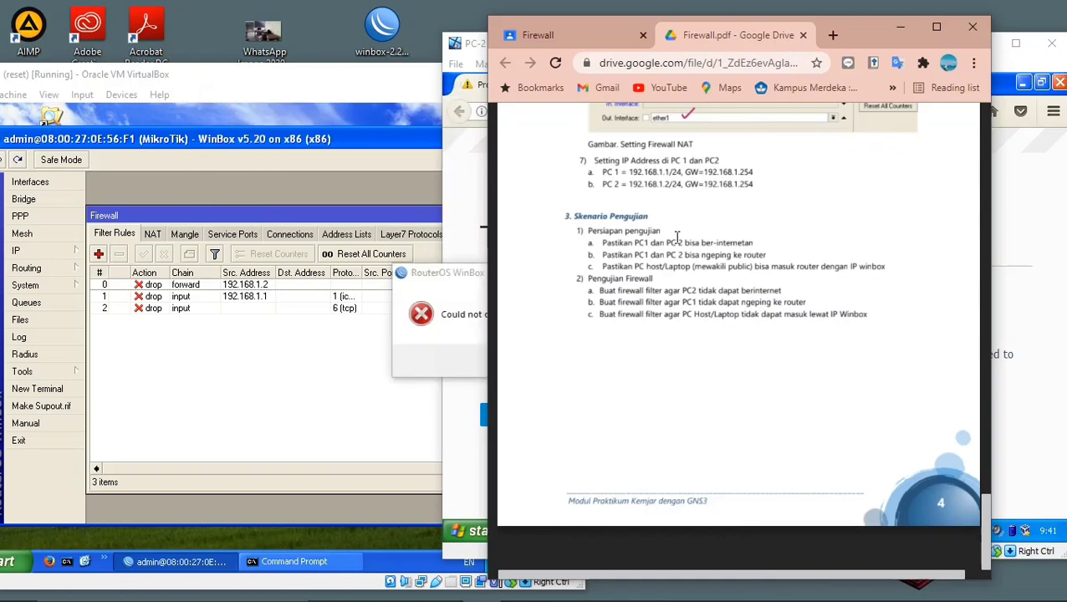
scroll(676, 235, "up", 5)
left_click(429, 334)
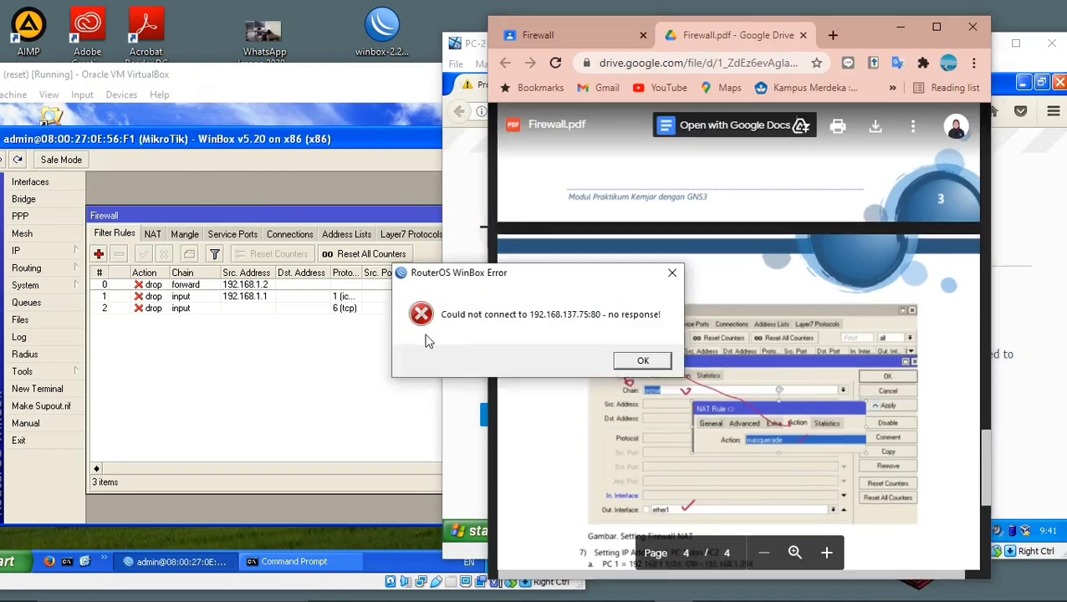